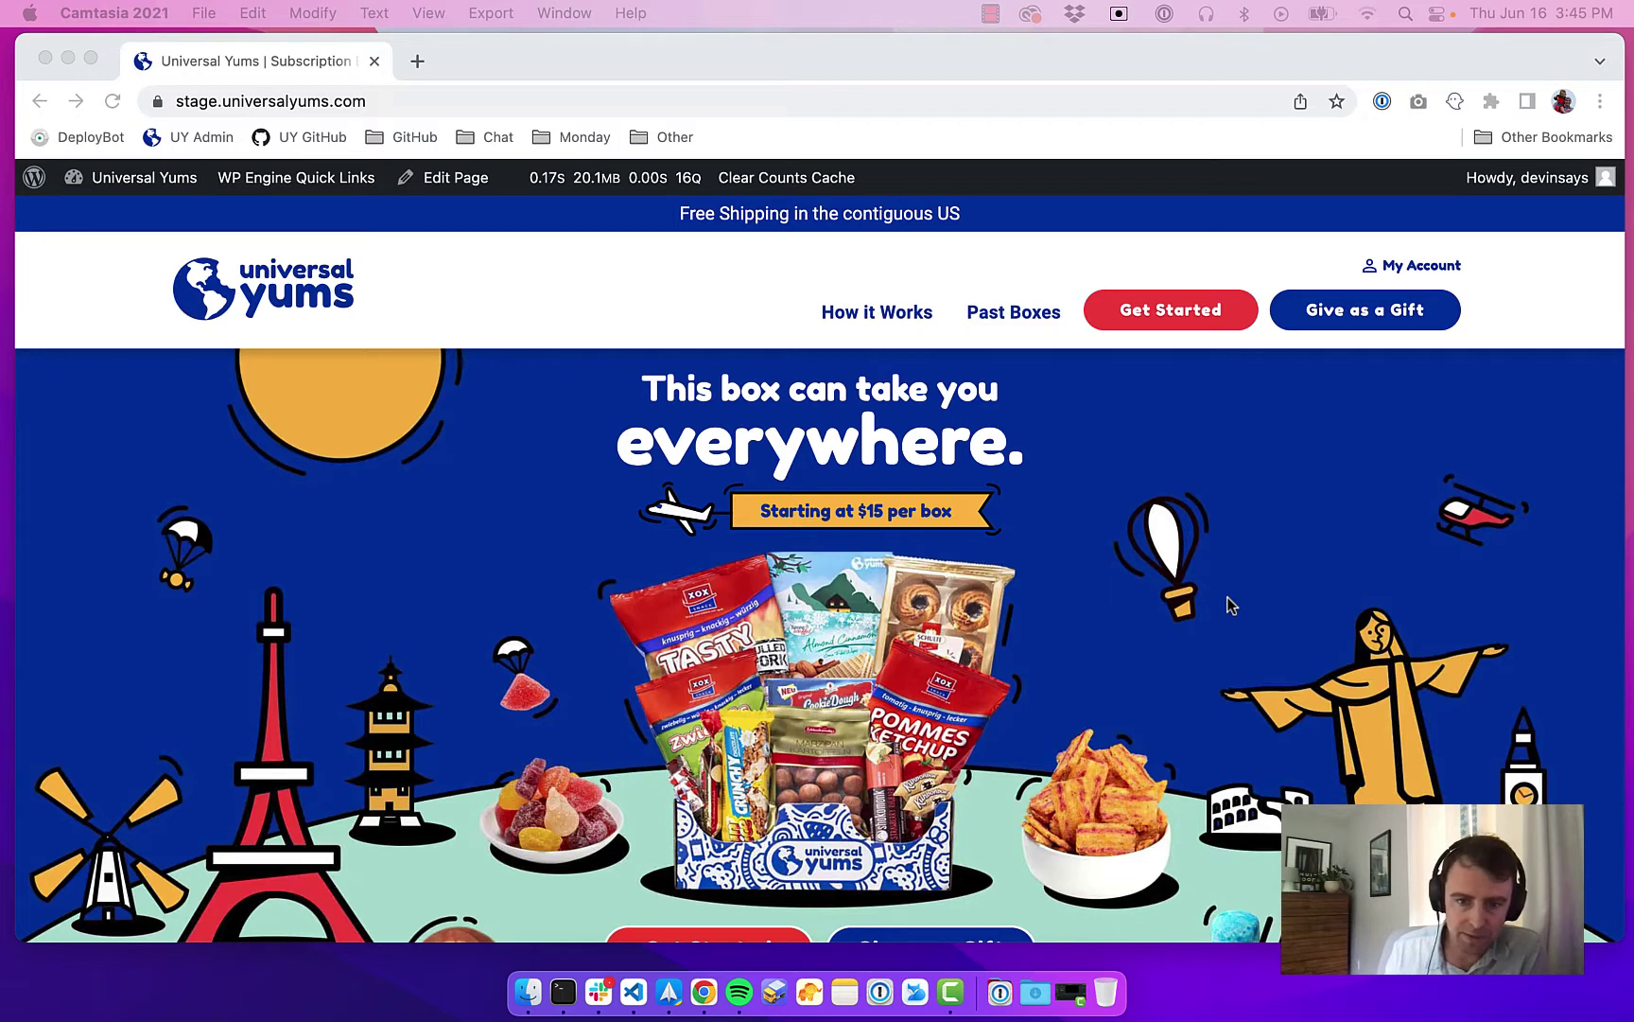
# Bring Chrome forward and scroll the Subscriptions tab to see the monthly Yum Box and gift subscriptions.
pyautogui.scroll(-2, 1230, 605)
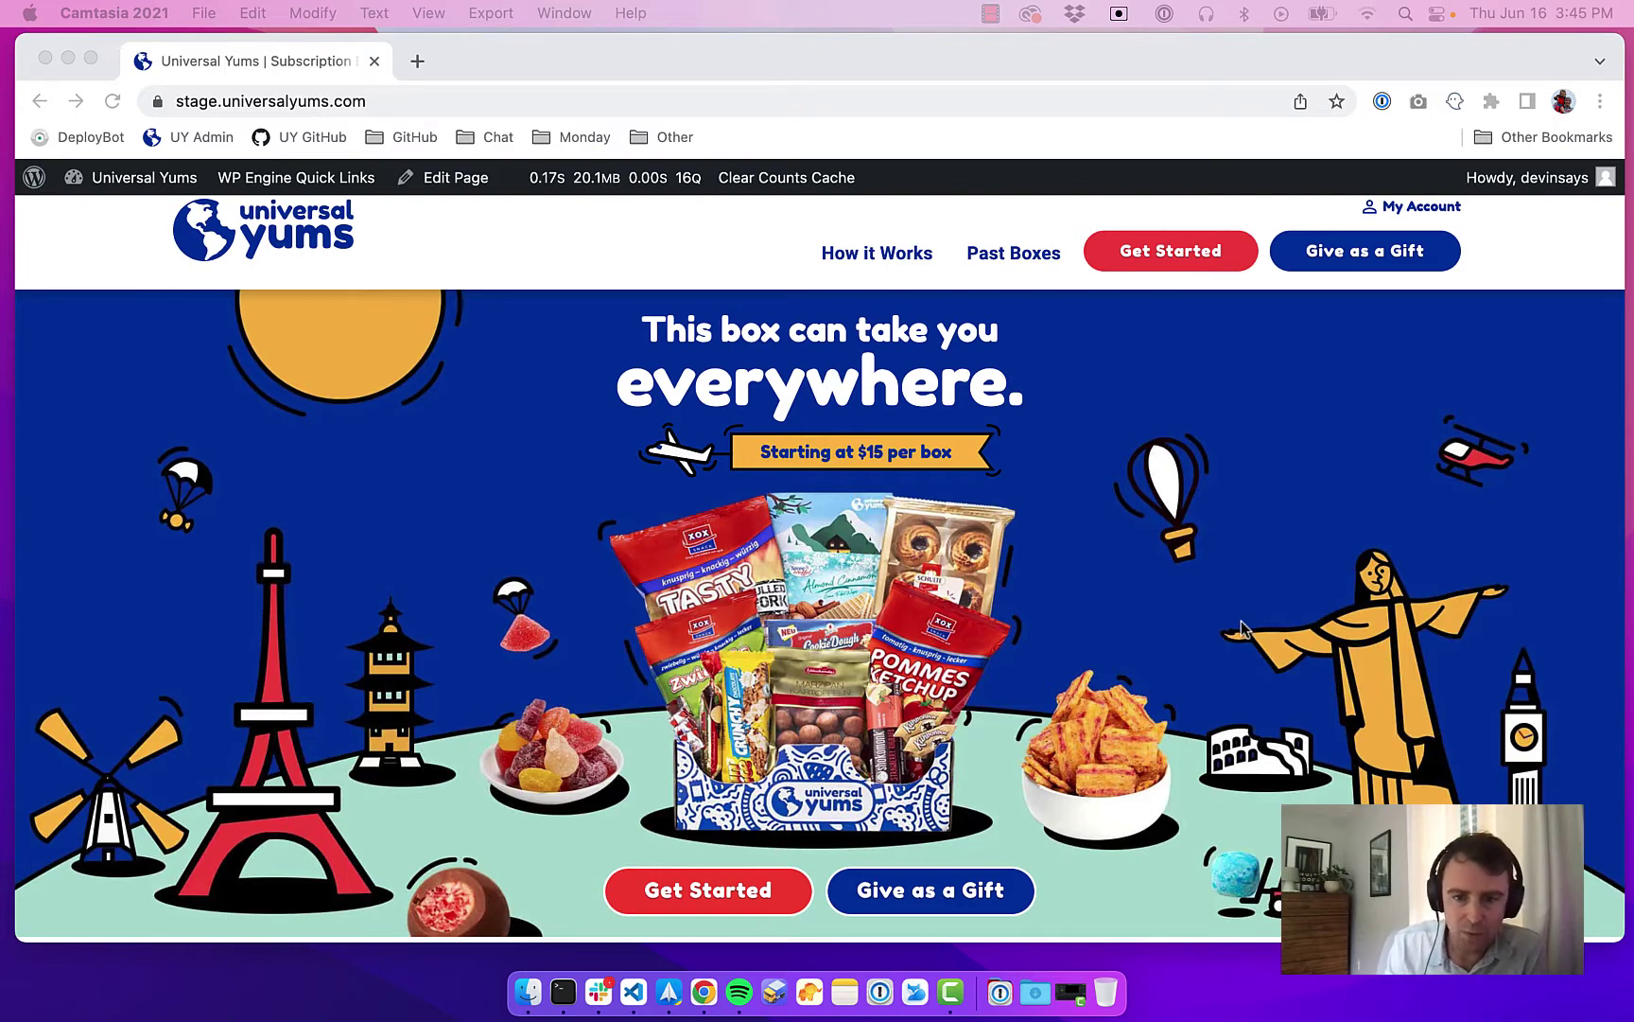
pyautogui.scroll(-5, 1242, 629)
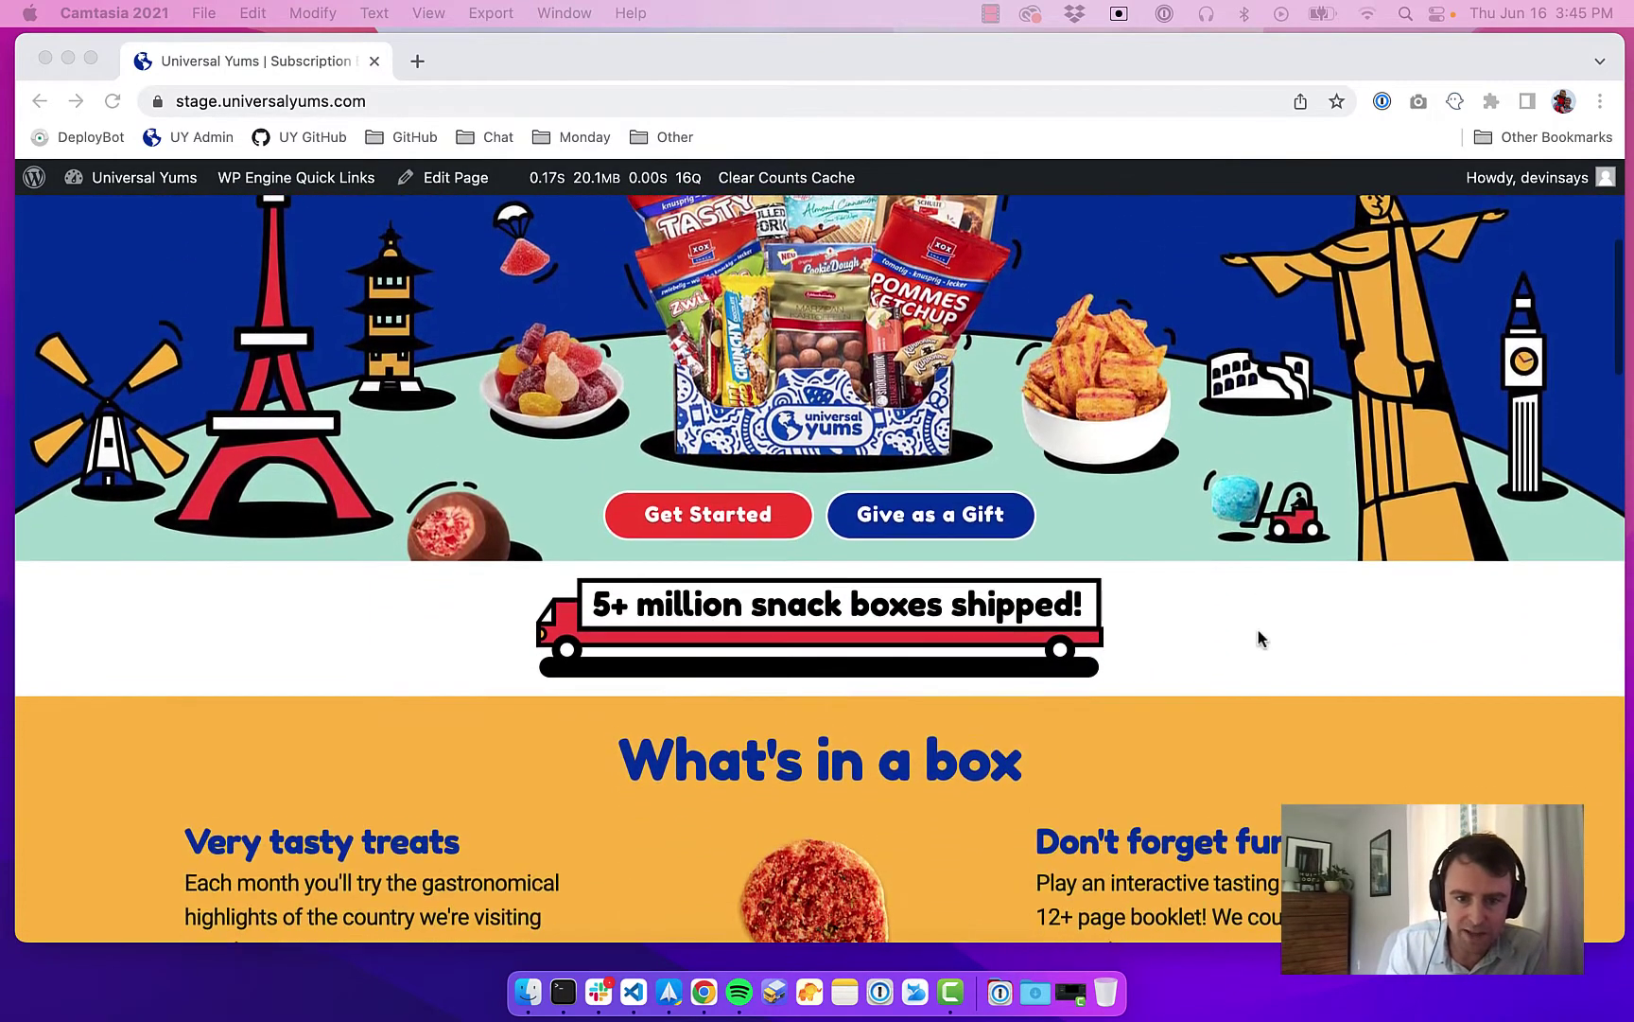
pyautogui.scroll(-2, 818, 619)
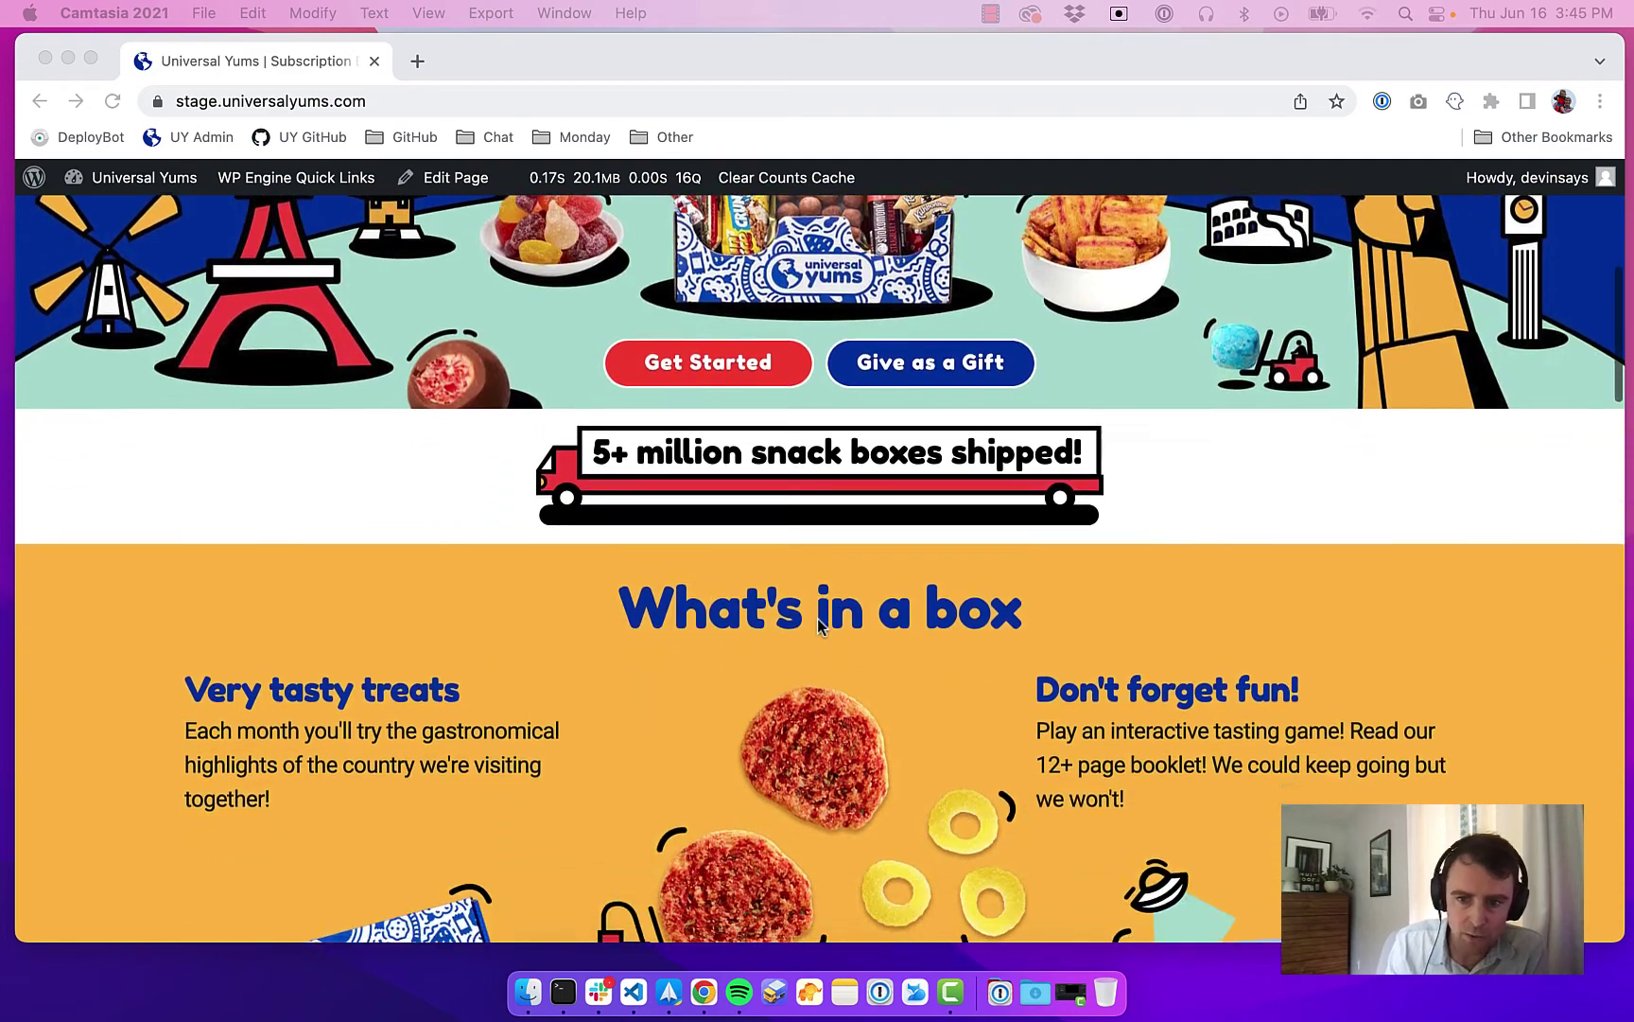
pyautogui.scroll(-5, 817, 617)
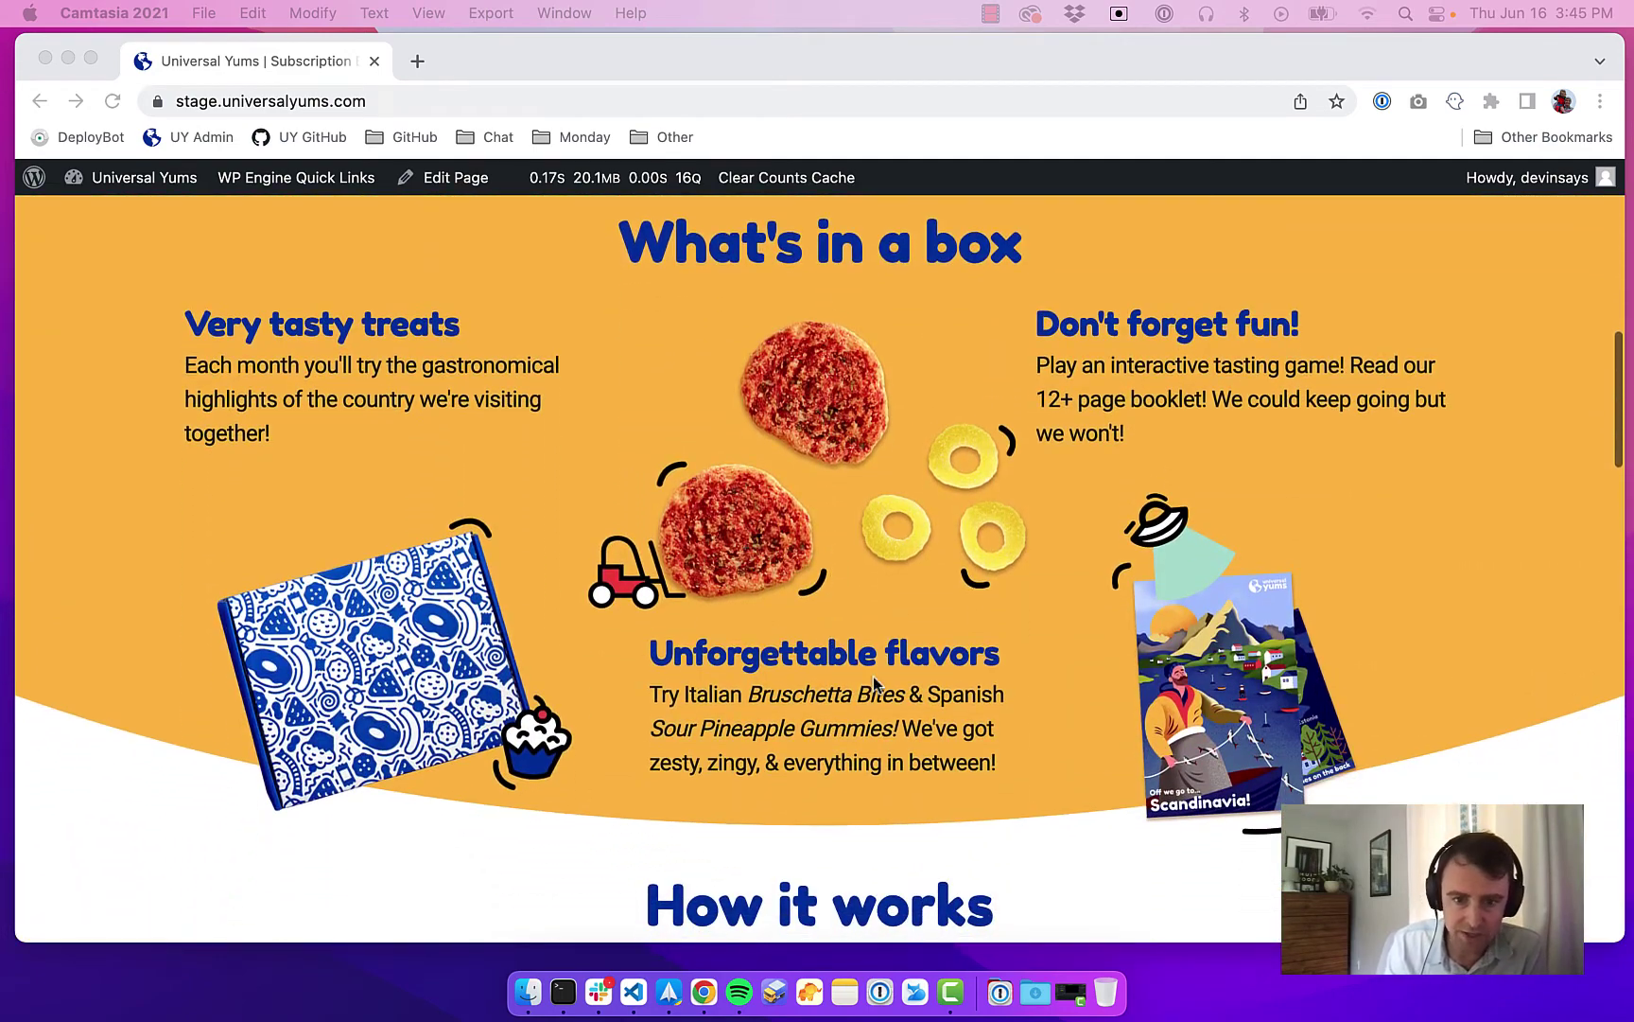
pyautogui.scroll(-9, 874, 682)
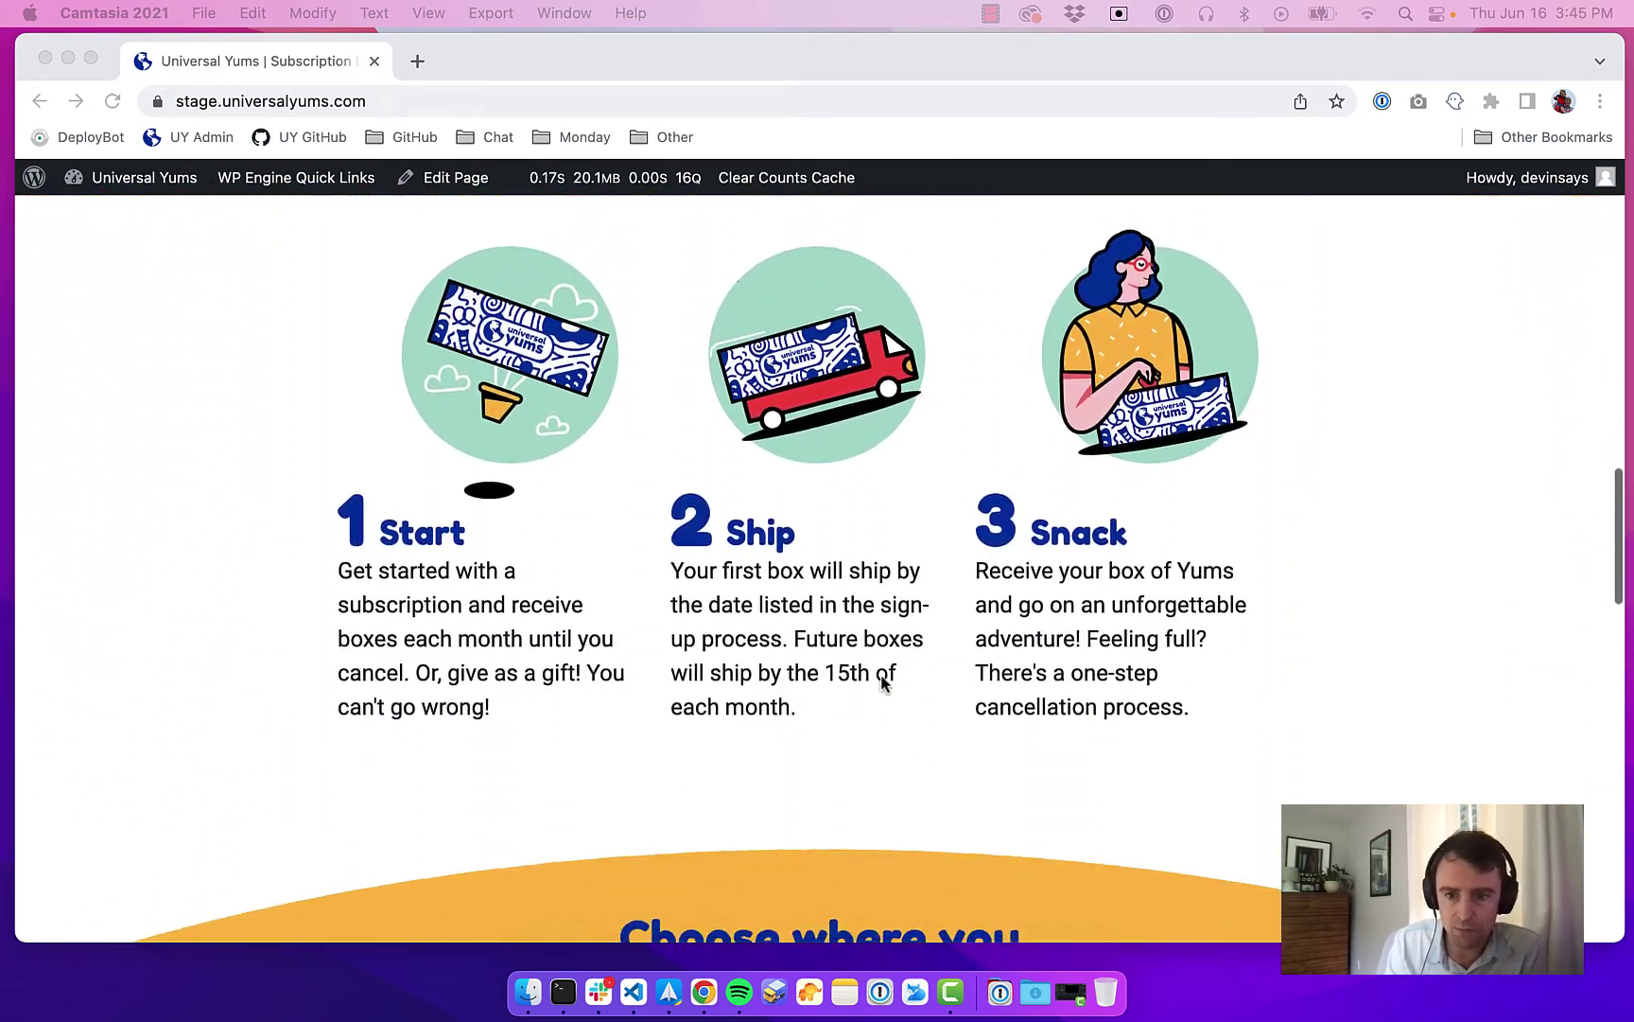
pyautogui.scroll(-7, 881, 681)
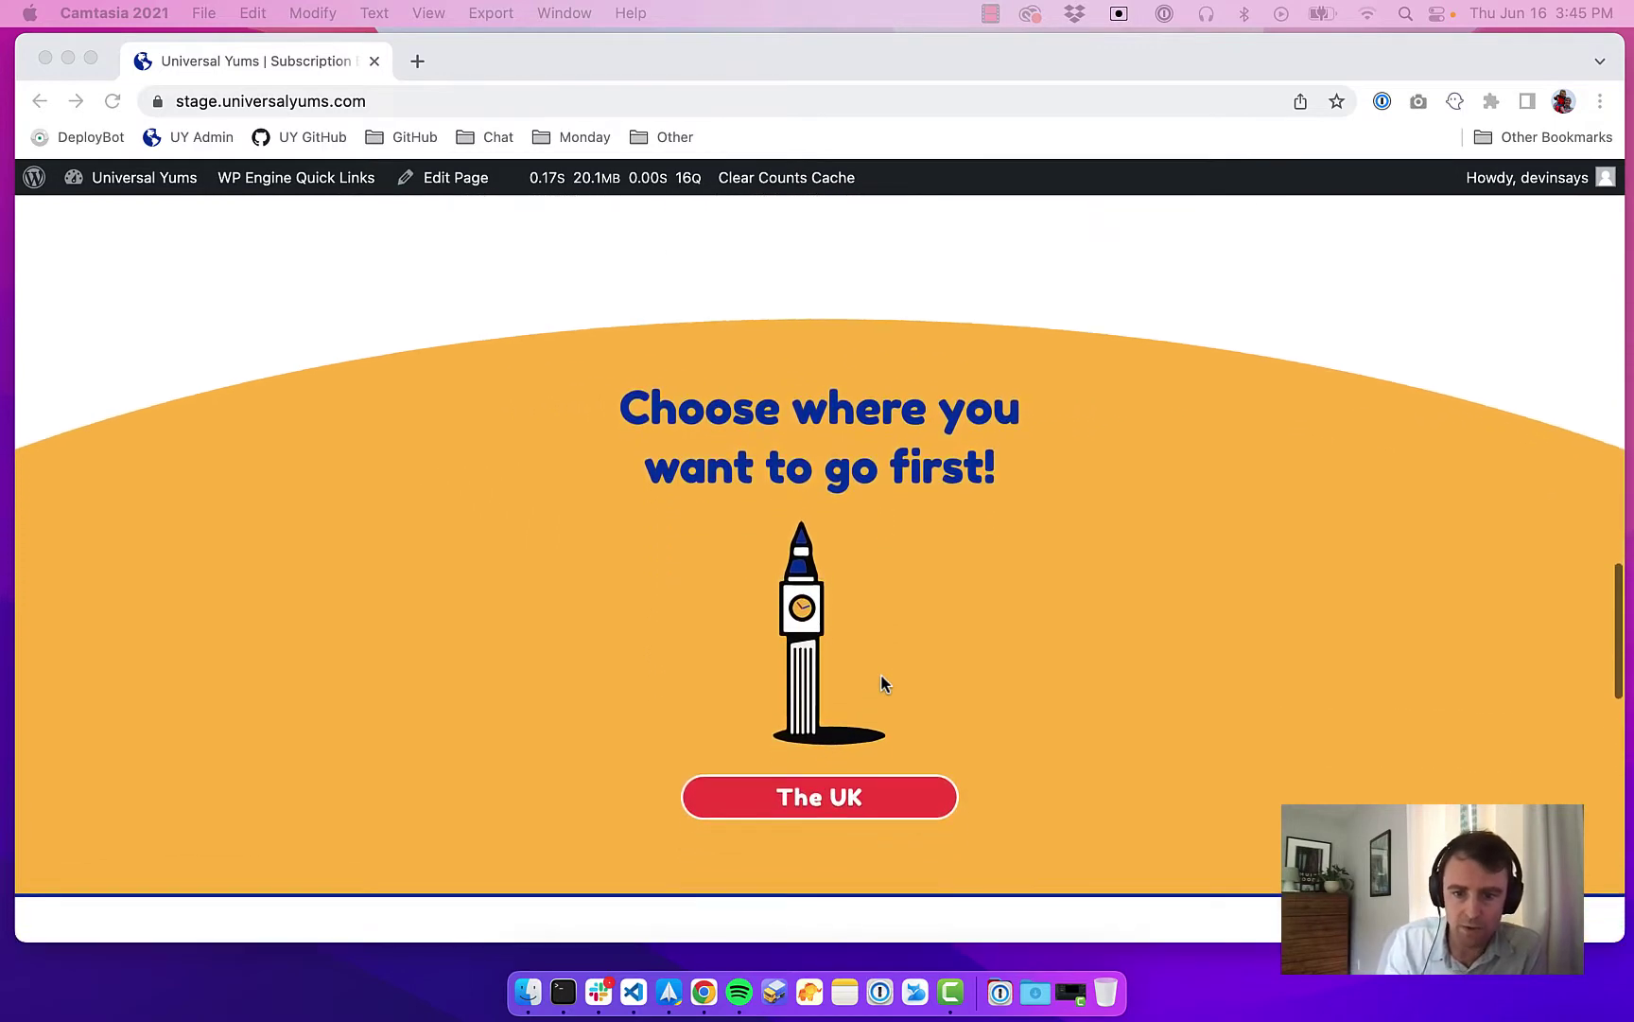
pyautogui.scroll(-2, 882, 683)
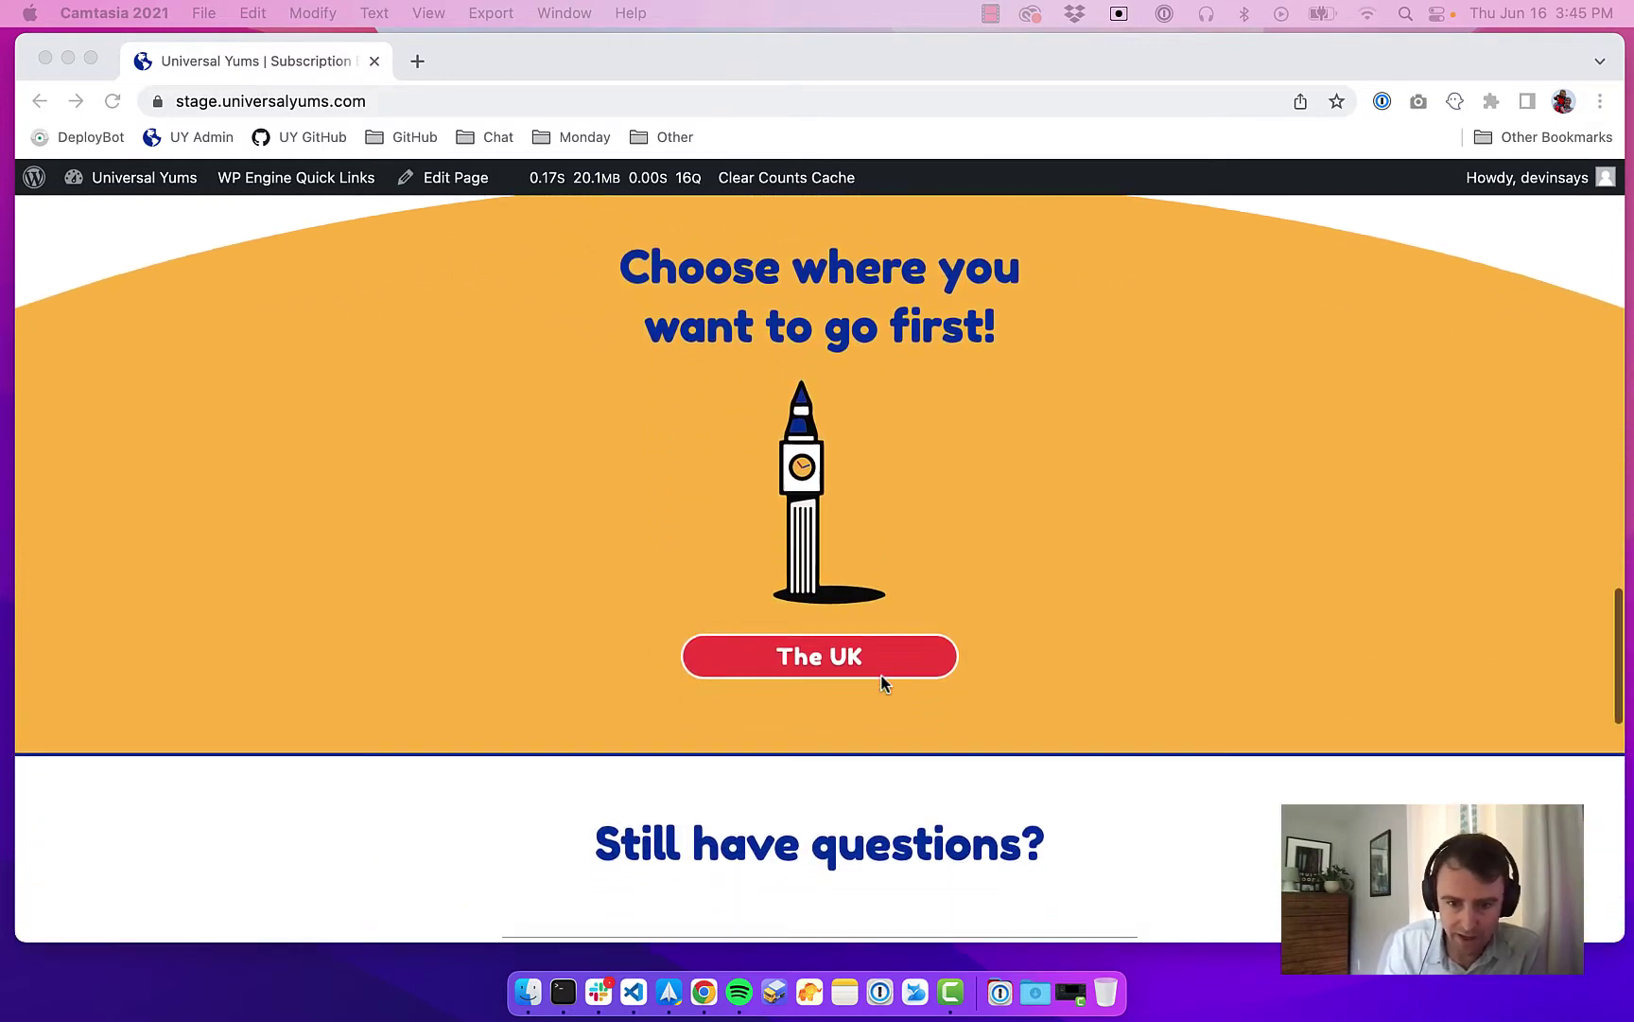
pyautogui.scroll(-10, 882, 683)
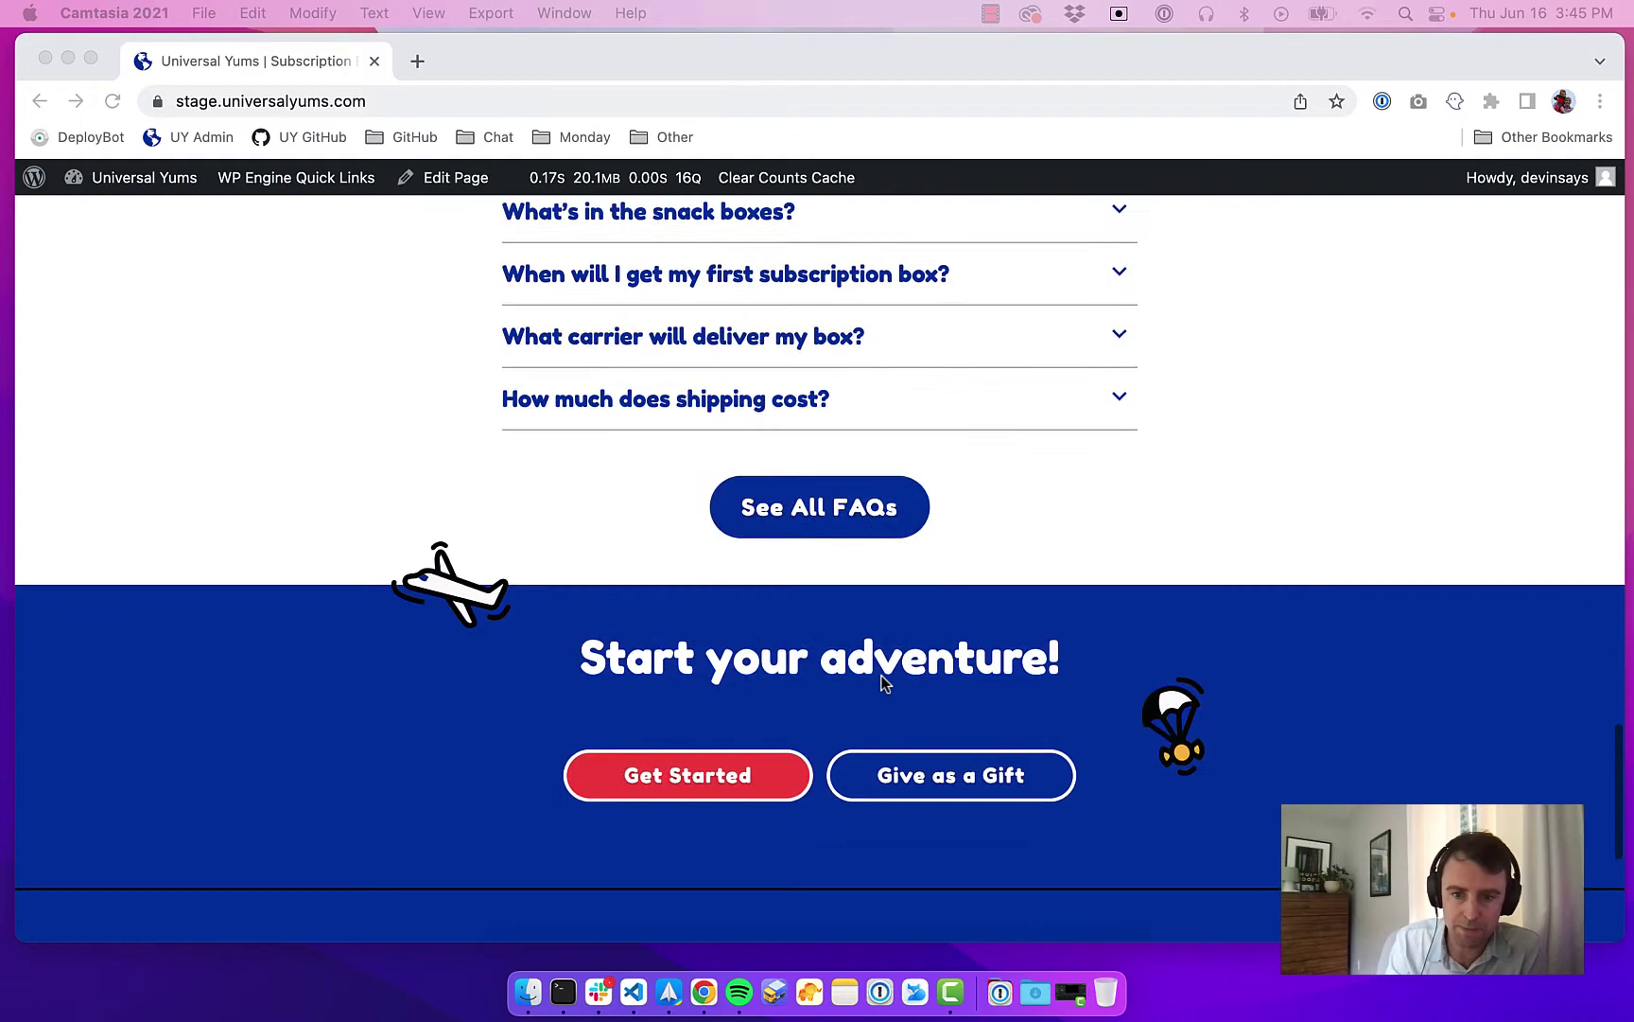
pyautogui.scroll(-4, 881, 683)
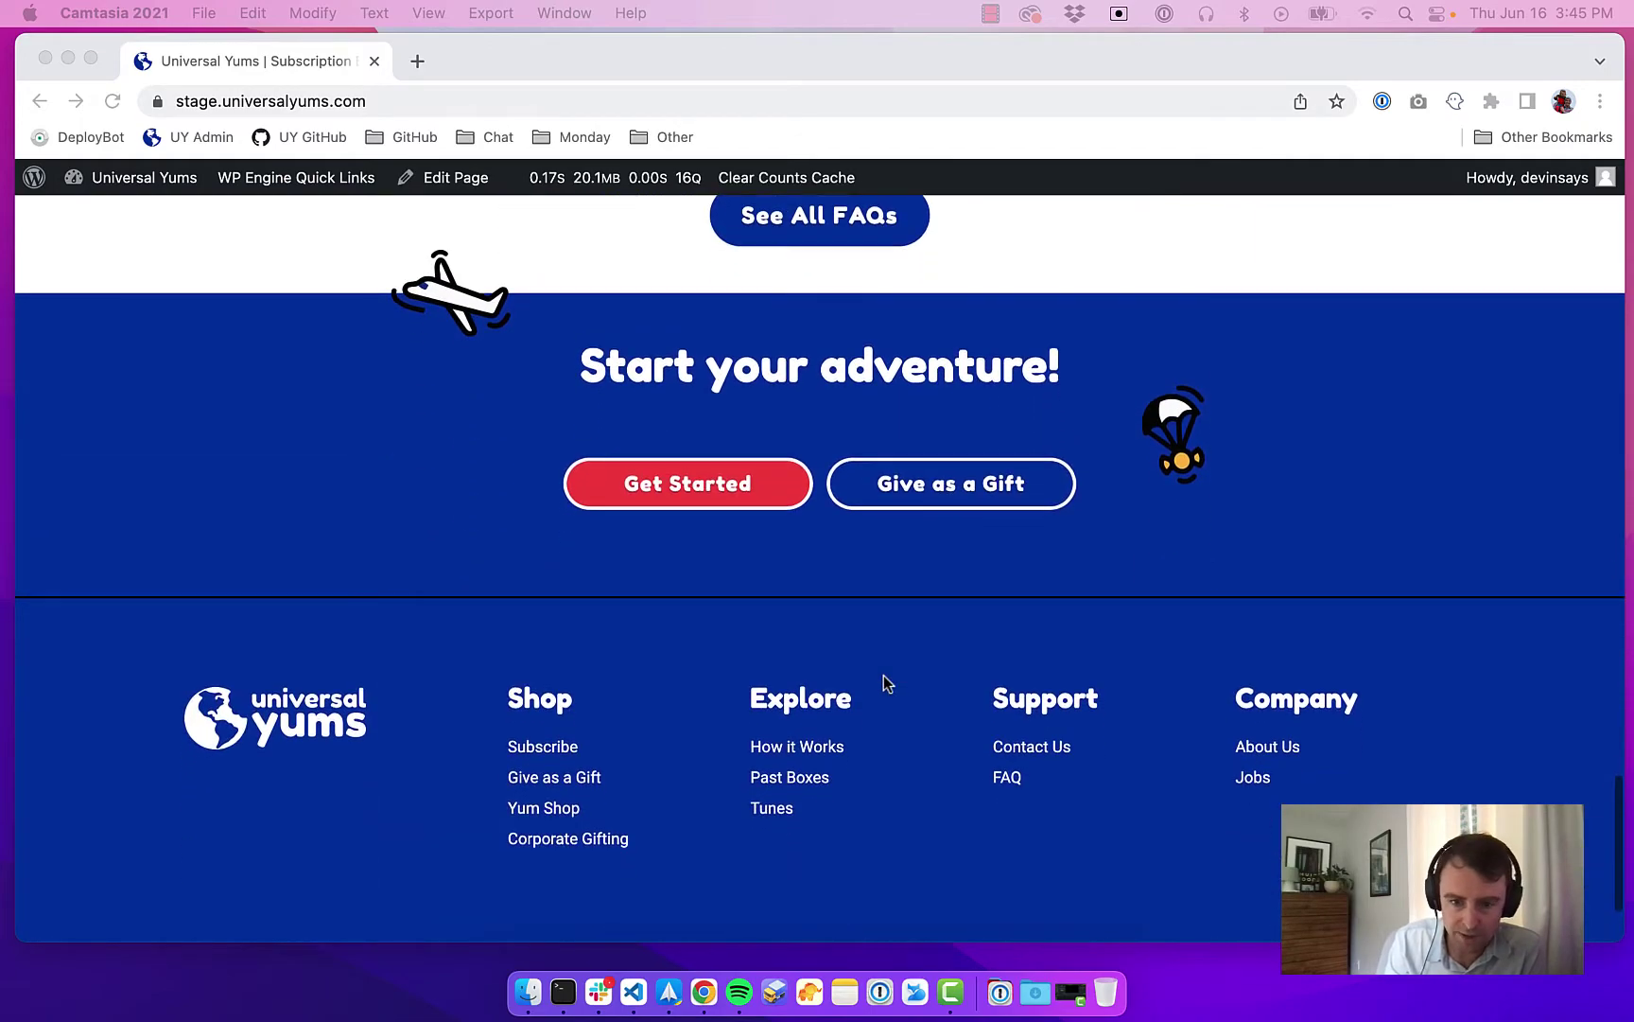
pyautogui.scroll(20, 886, 682)
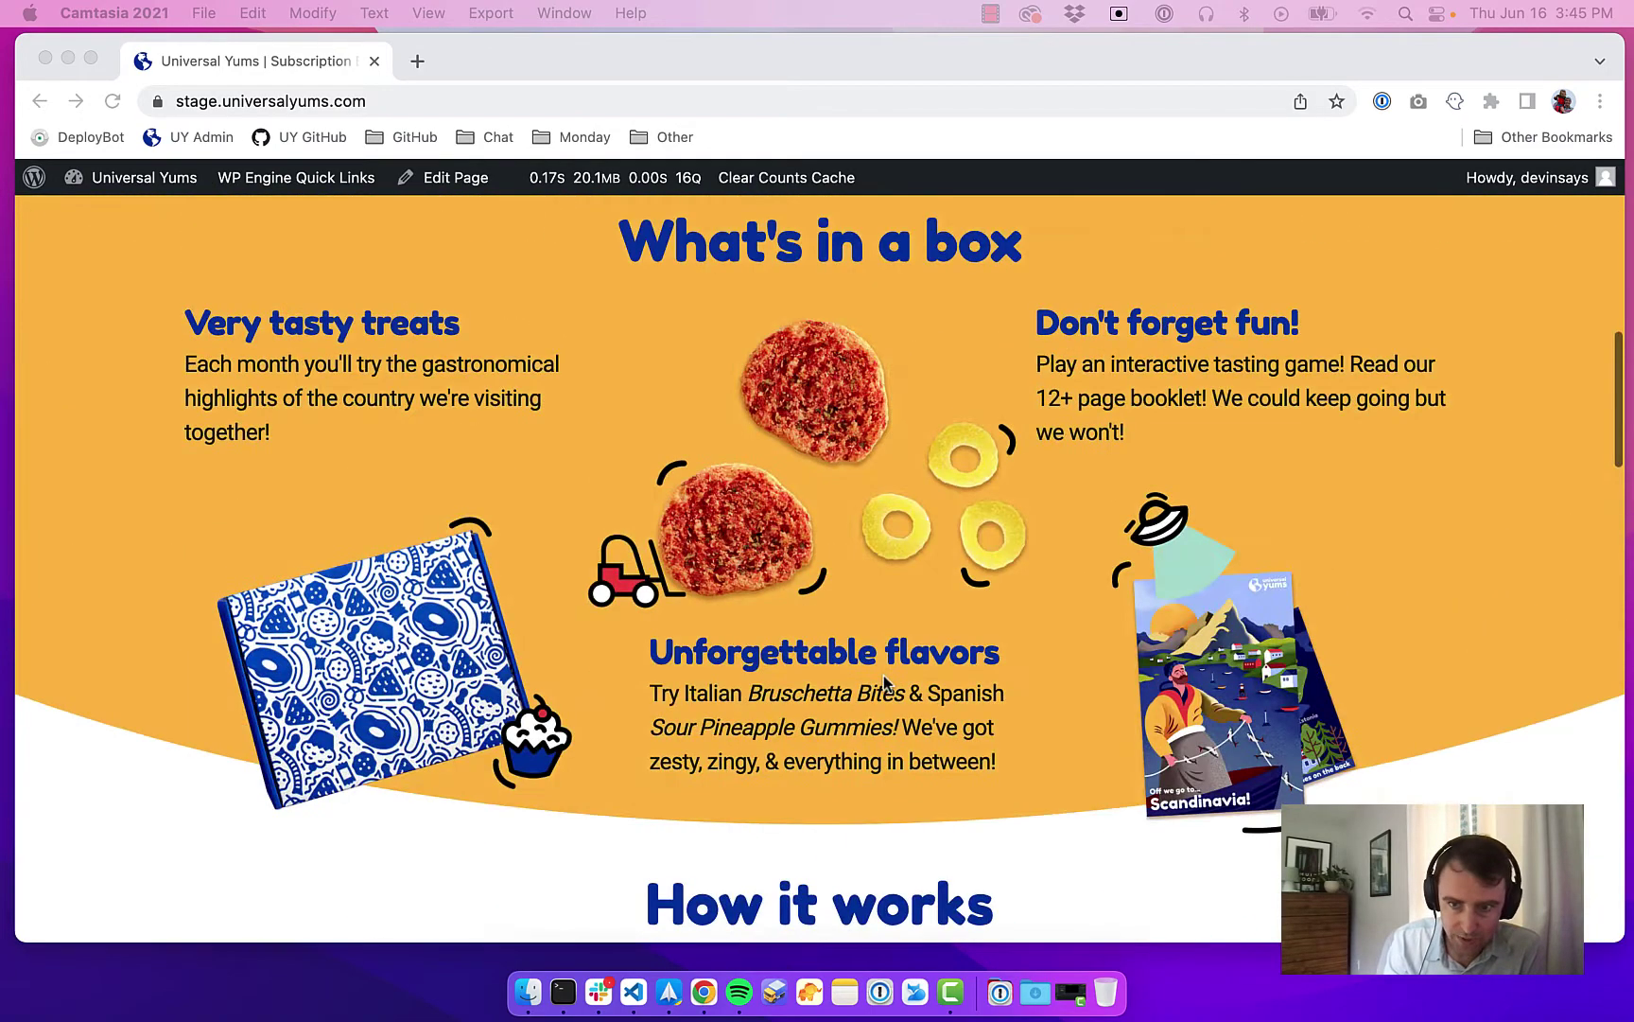
pyautogui.scroll(10, 884, 674)
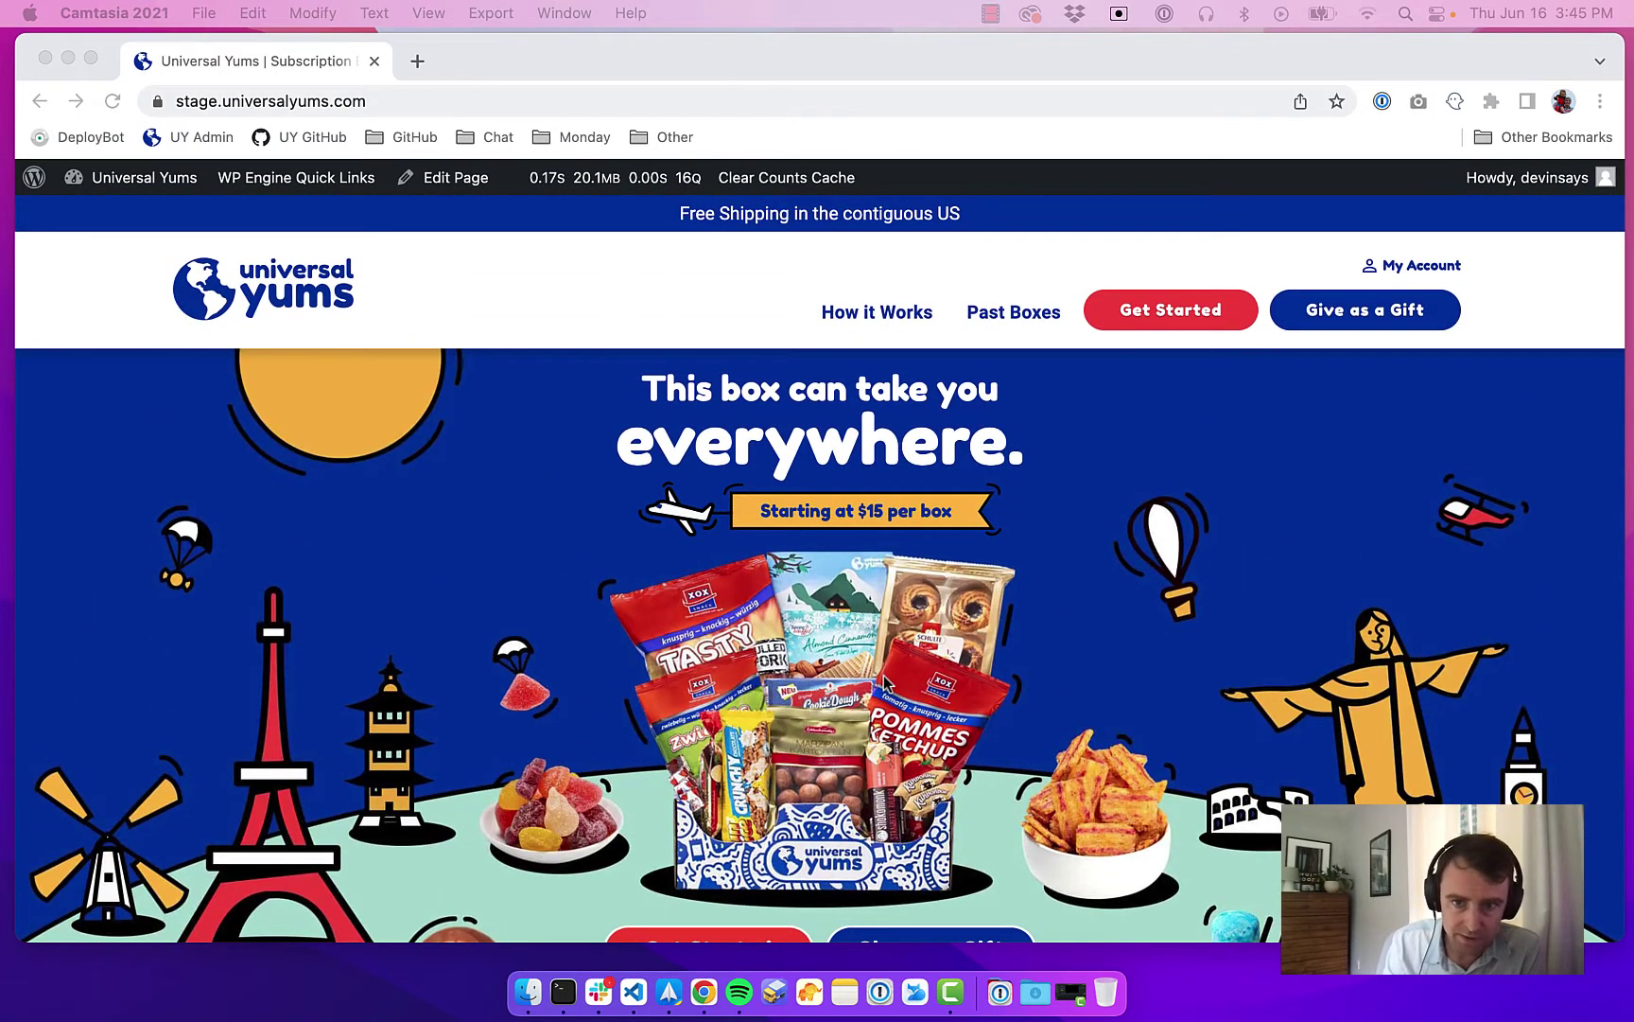
pyautogui.click(1264, 271)
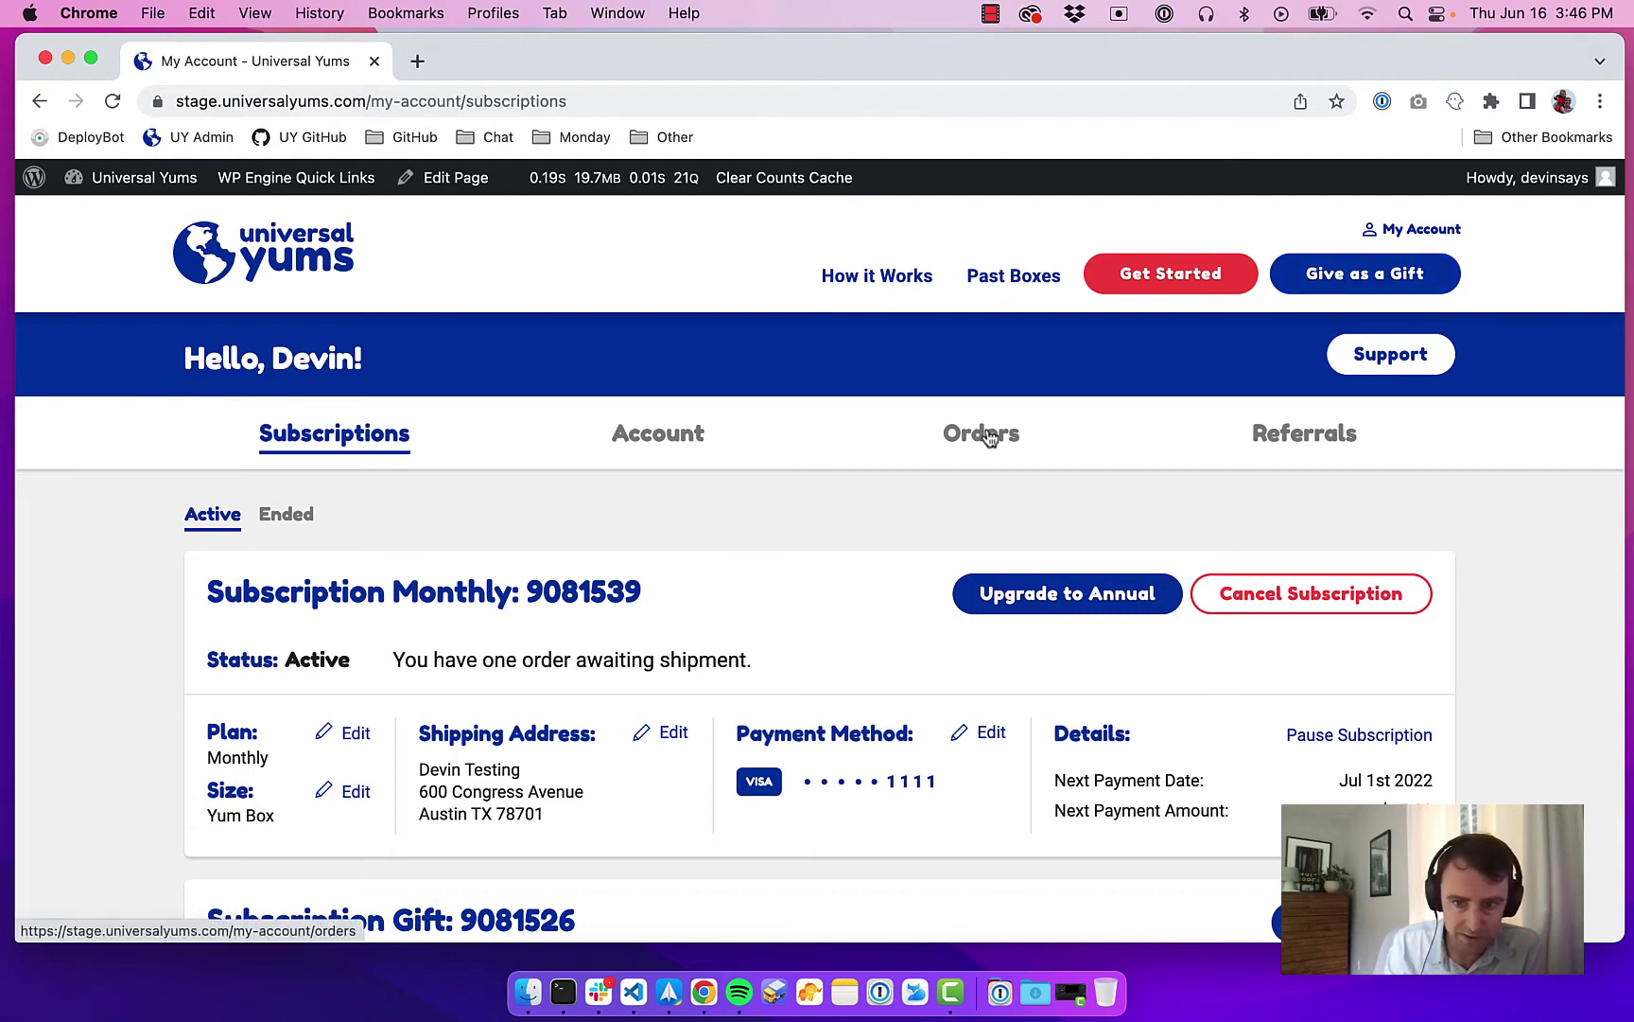
pyautogui.scroll(-3, 988, 434)
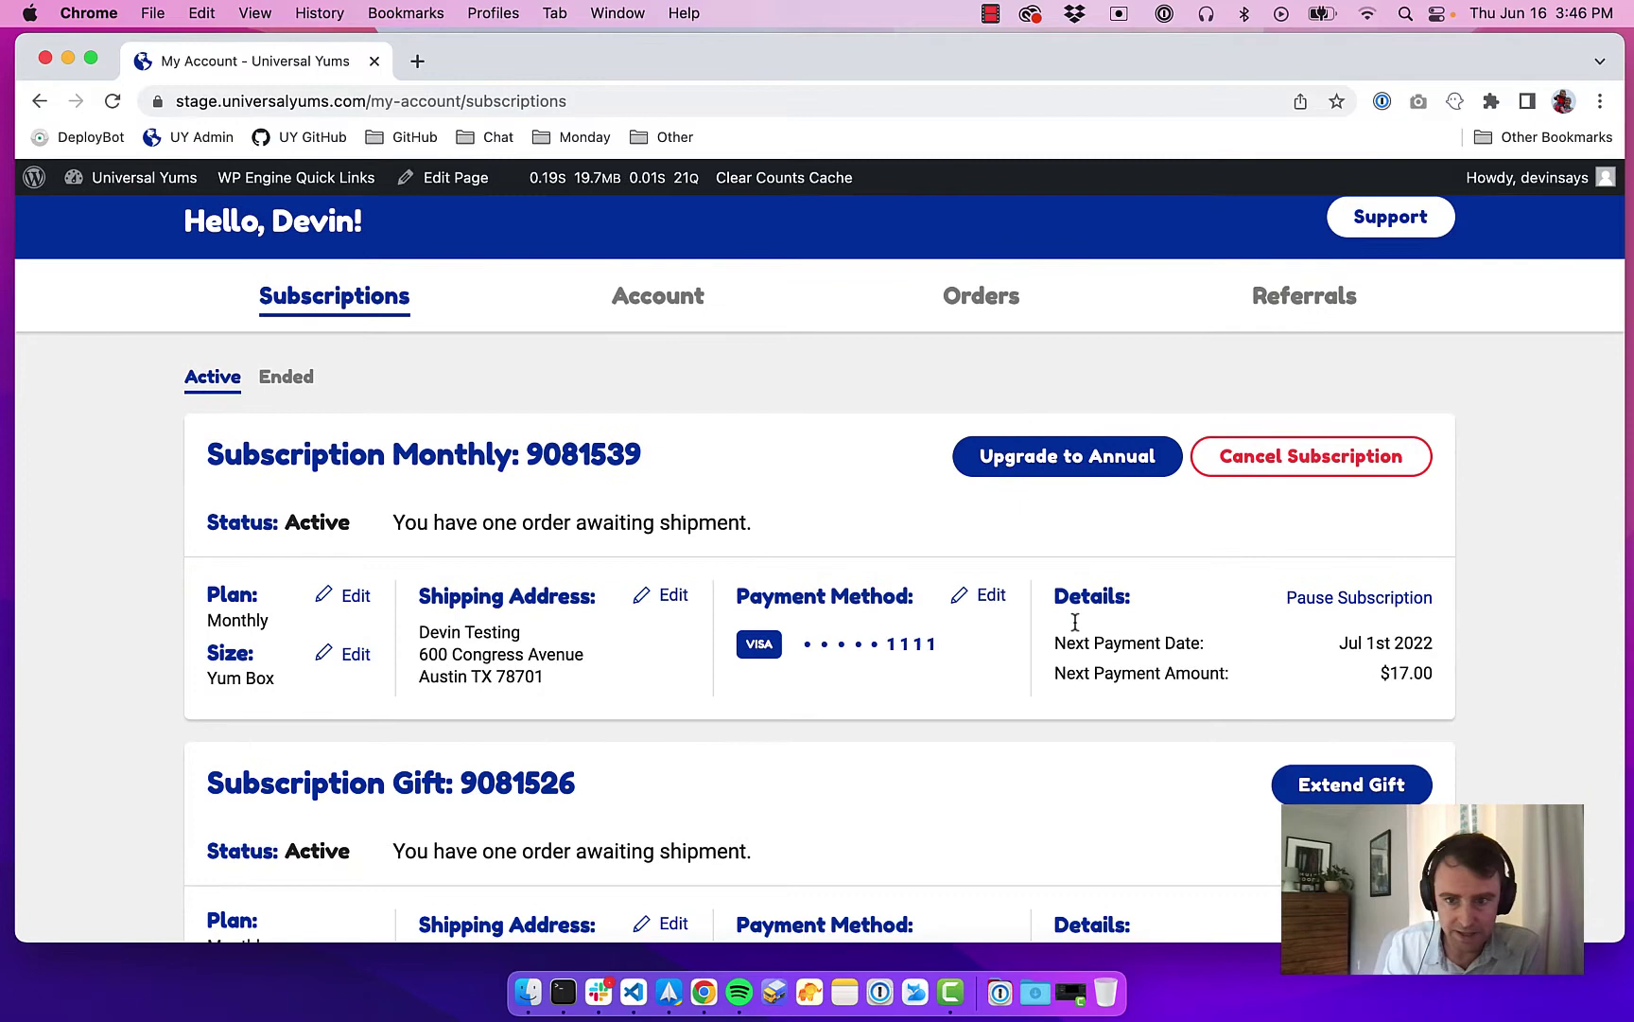
# Change the shipping address house number's last digit to 5, also applying it to the processing order.
pyautogui.click(675, 595)
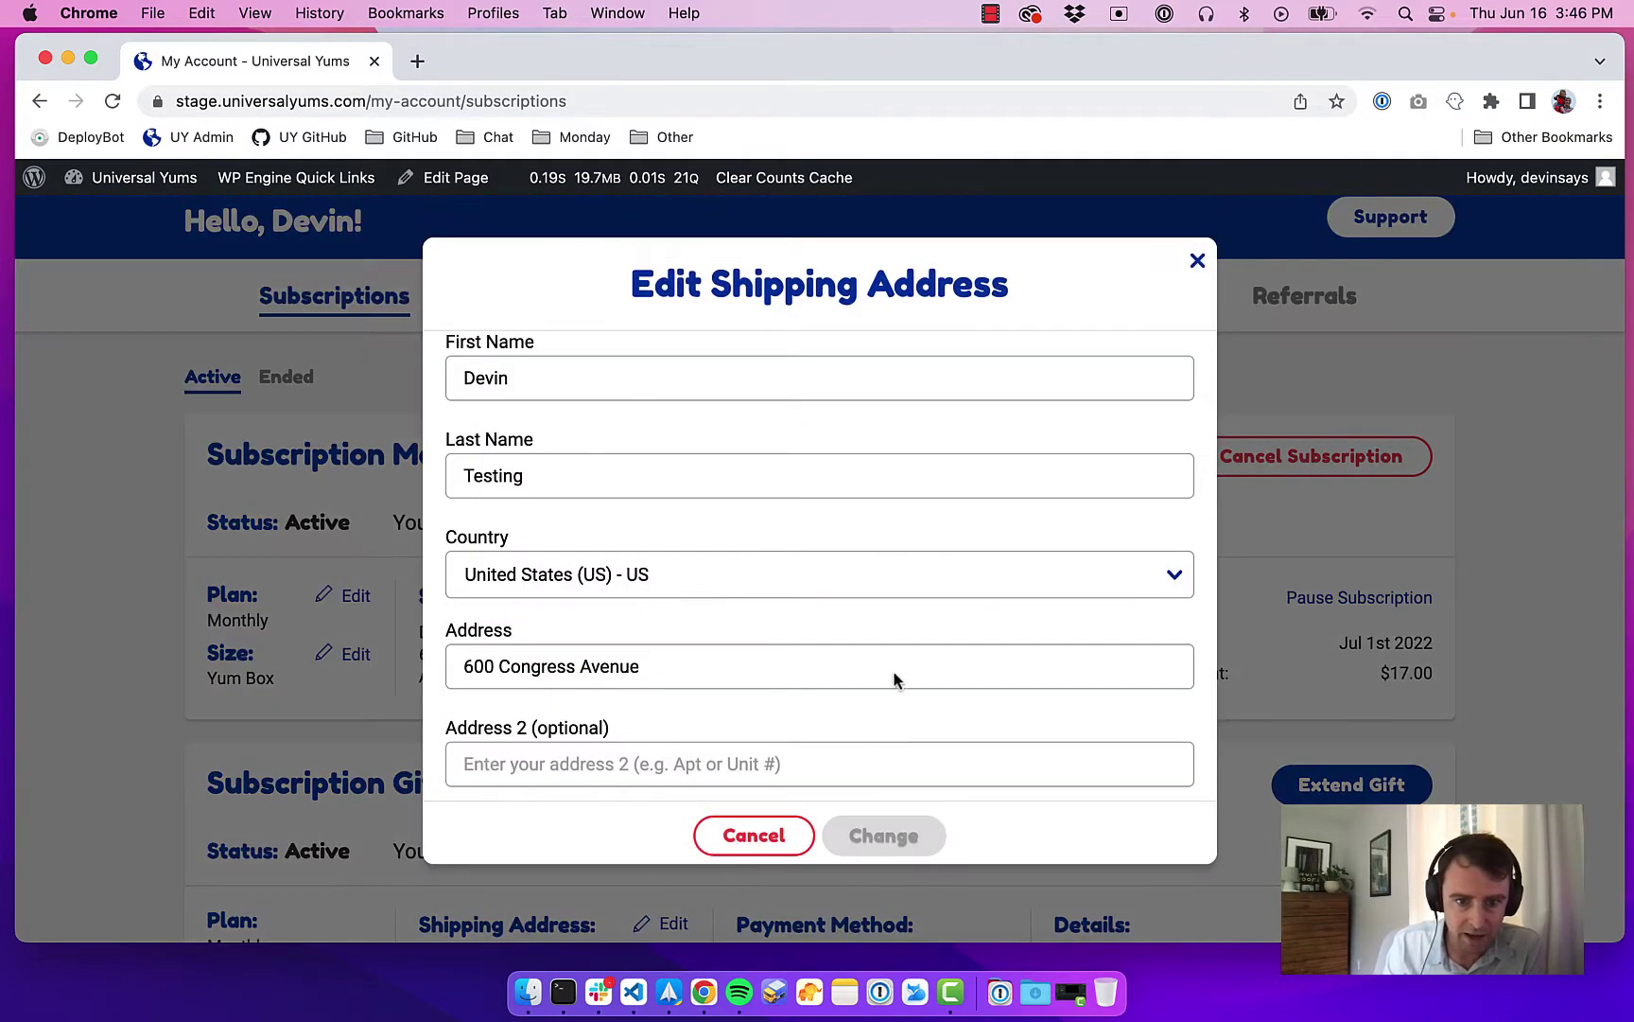
pyautogui.scroll(3, 854, 579)
pyautogui.scroll(-2, 855, 573)
pyautogui.scroll(3, 813, 620)
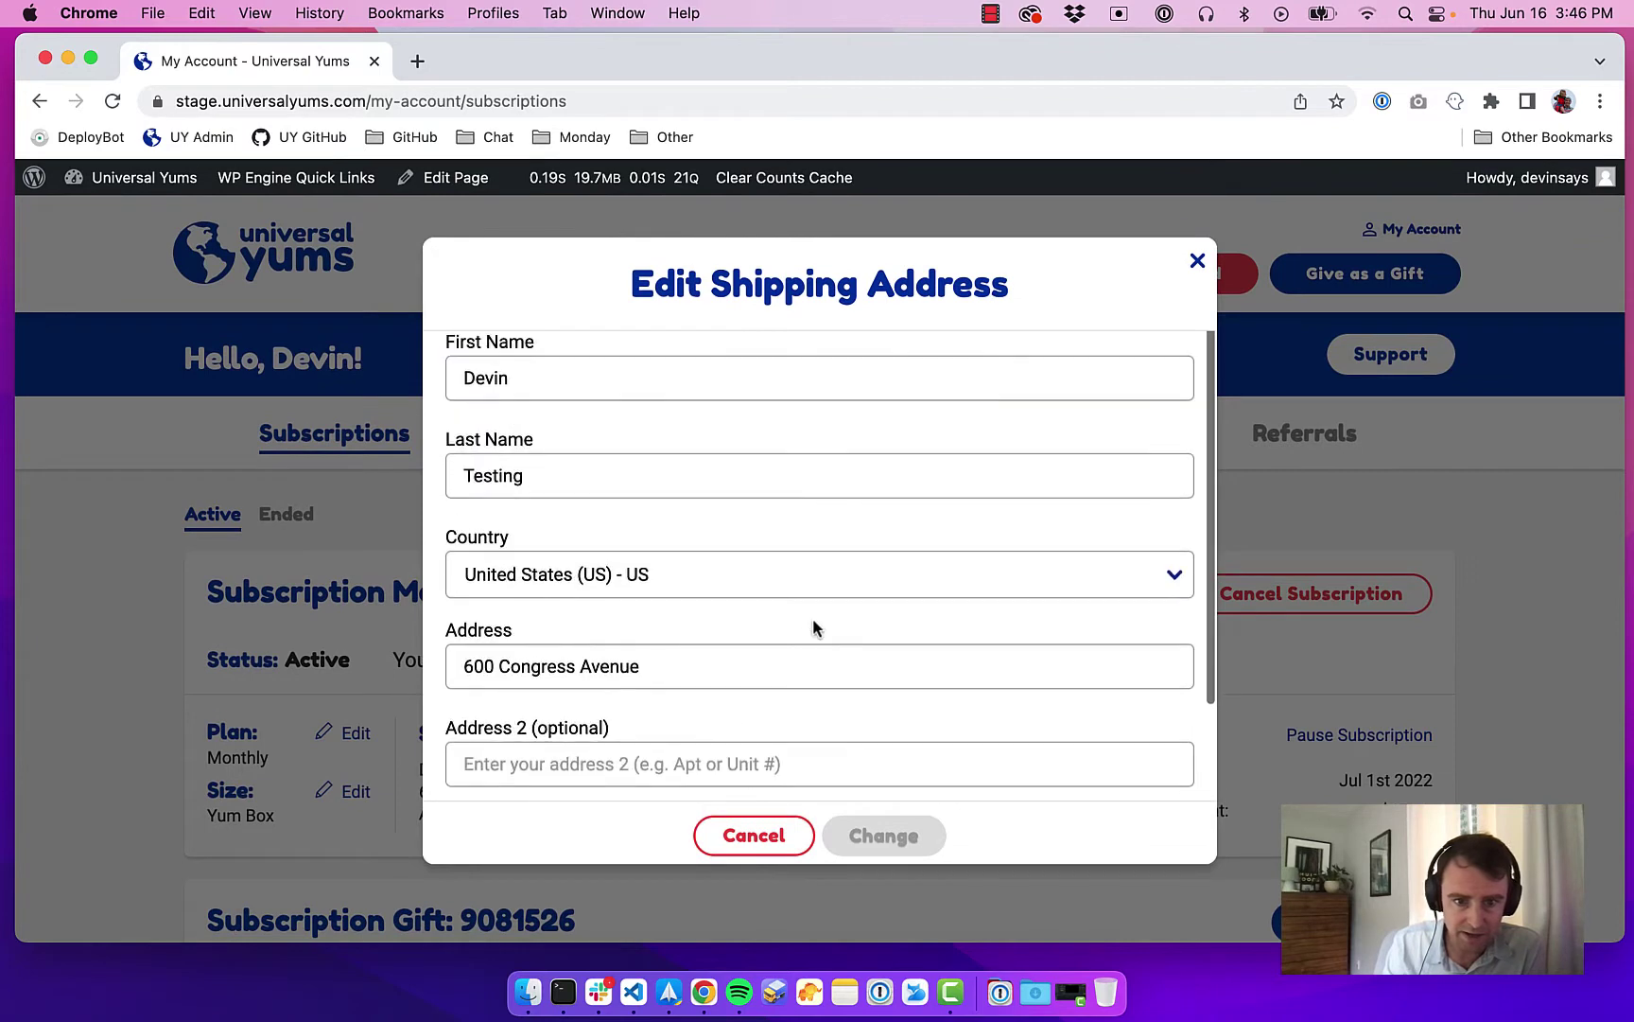
pyautogui.click(495, 667)
pyautogui.press('BackSpace')
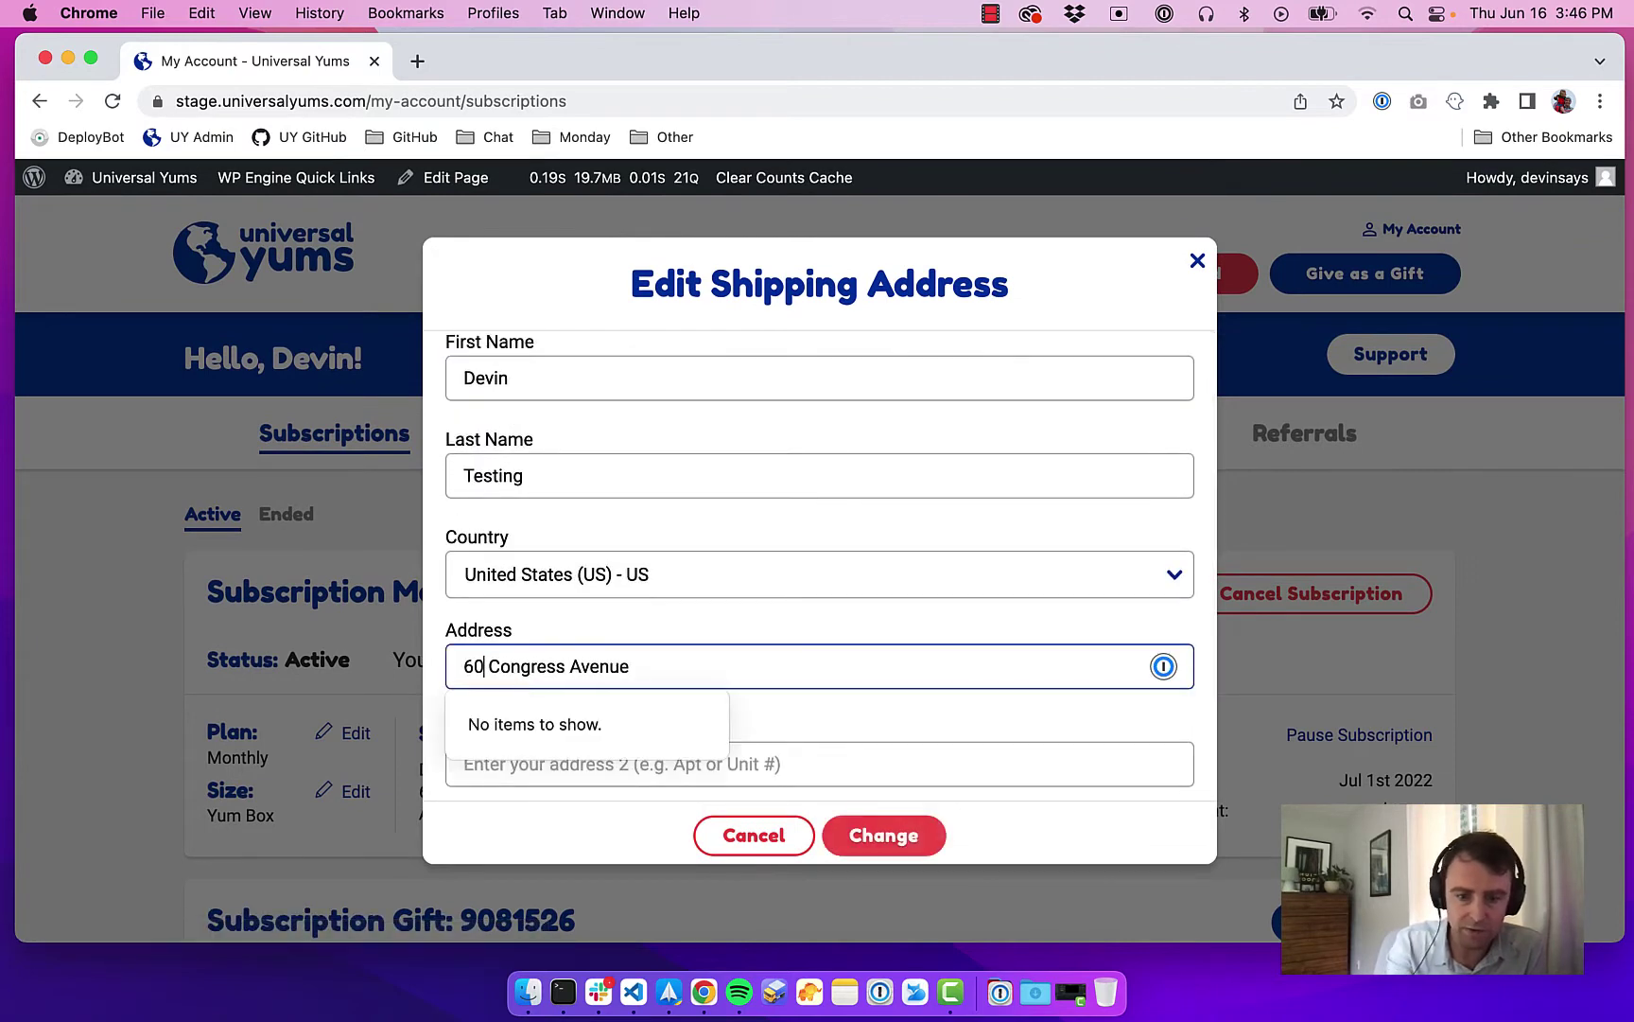
pyautogui.write('5')
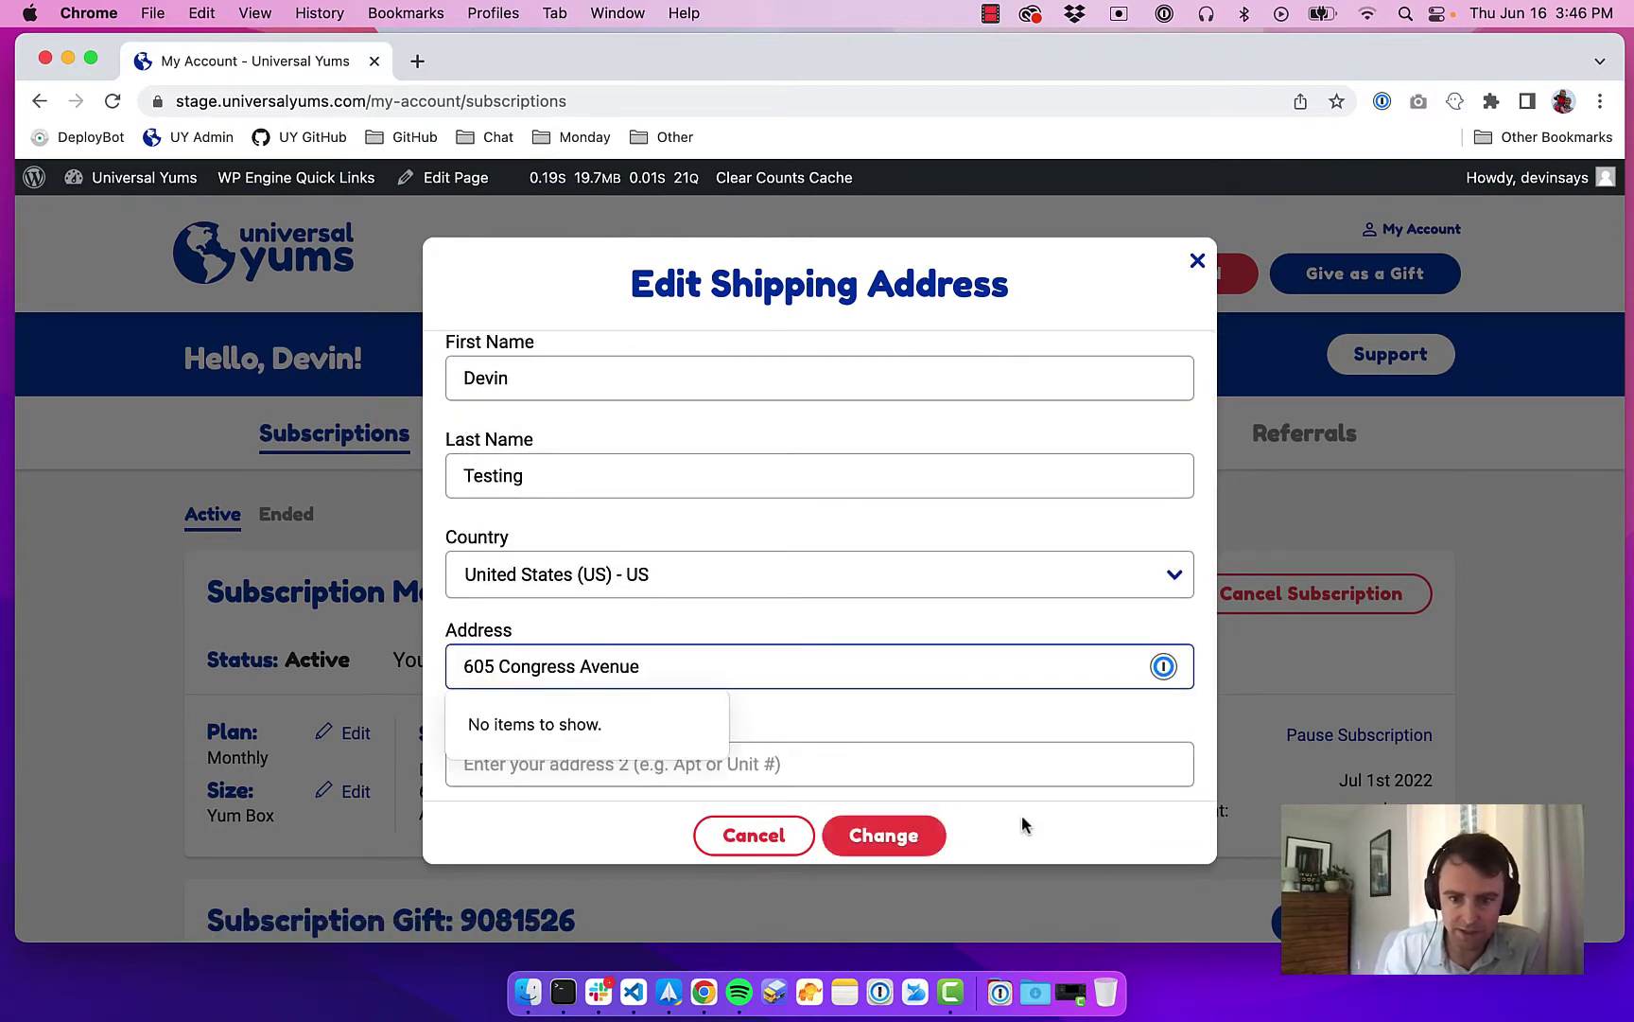
pyautogui.click(901, 836)
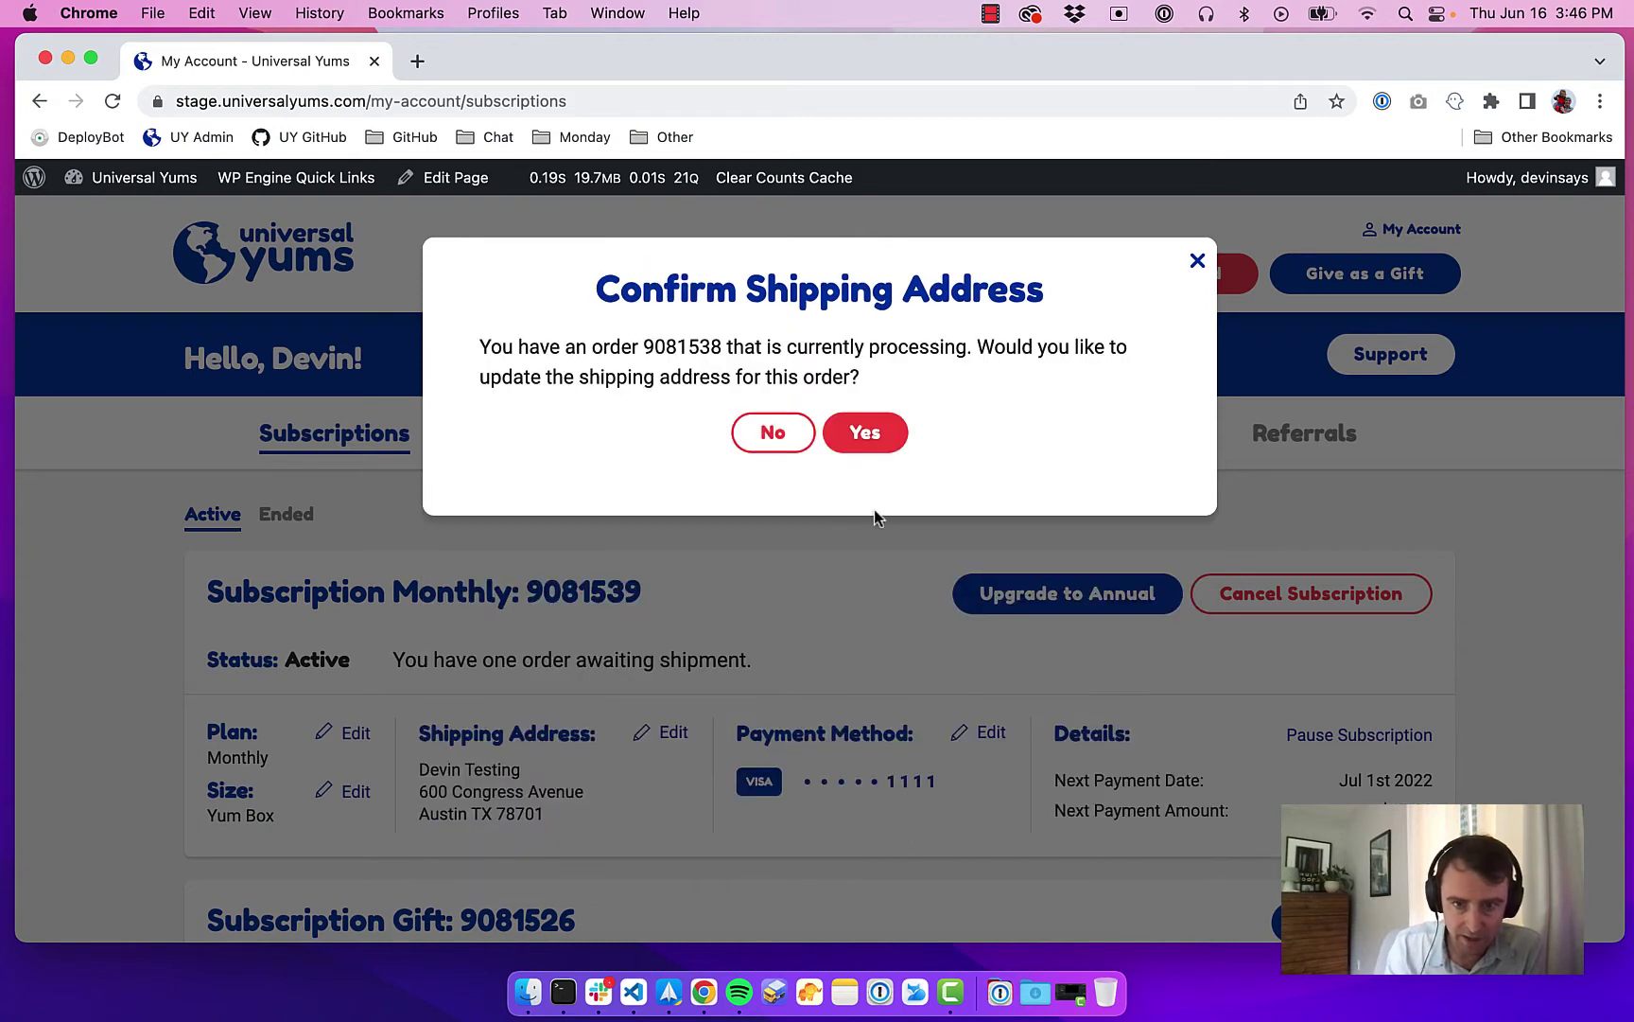
pyautogui.click(877, 432)
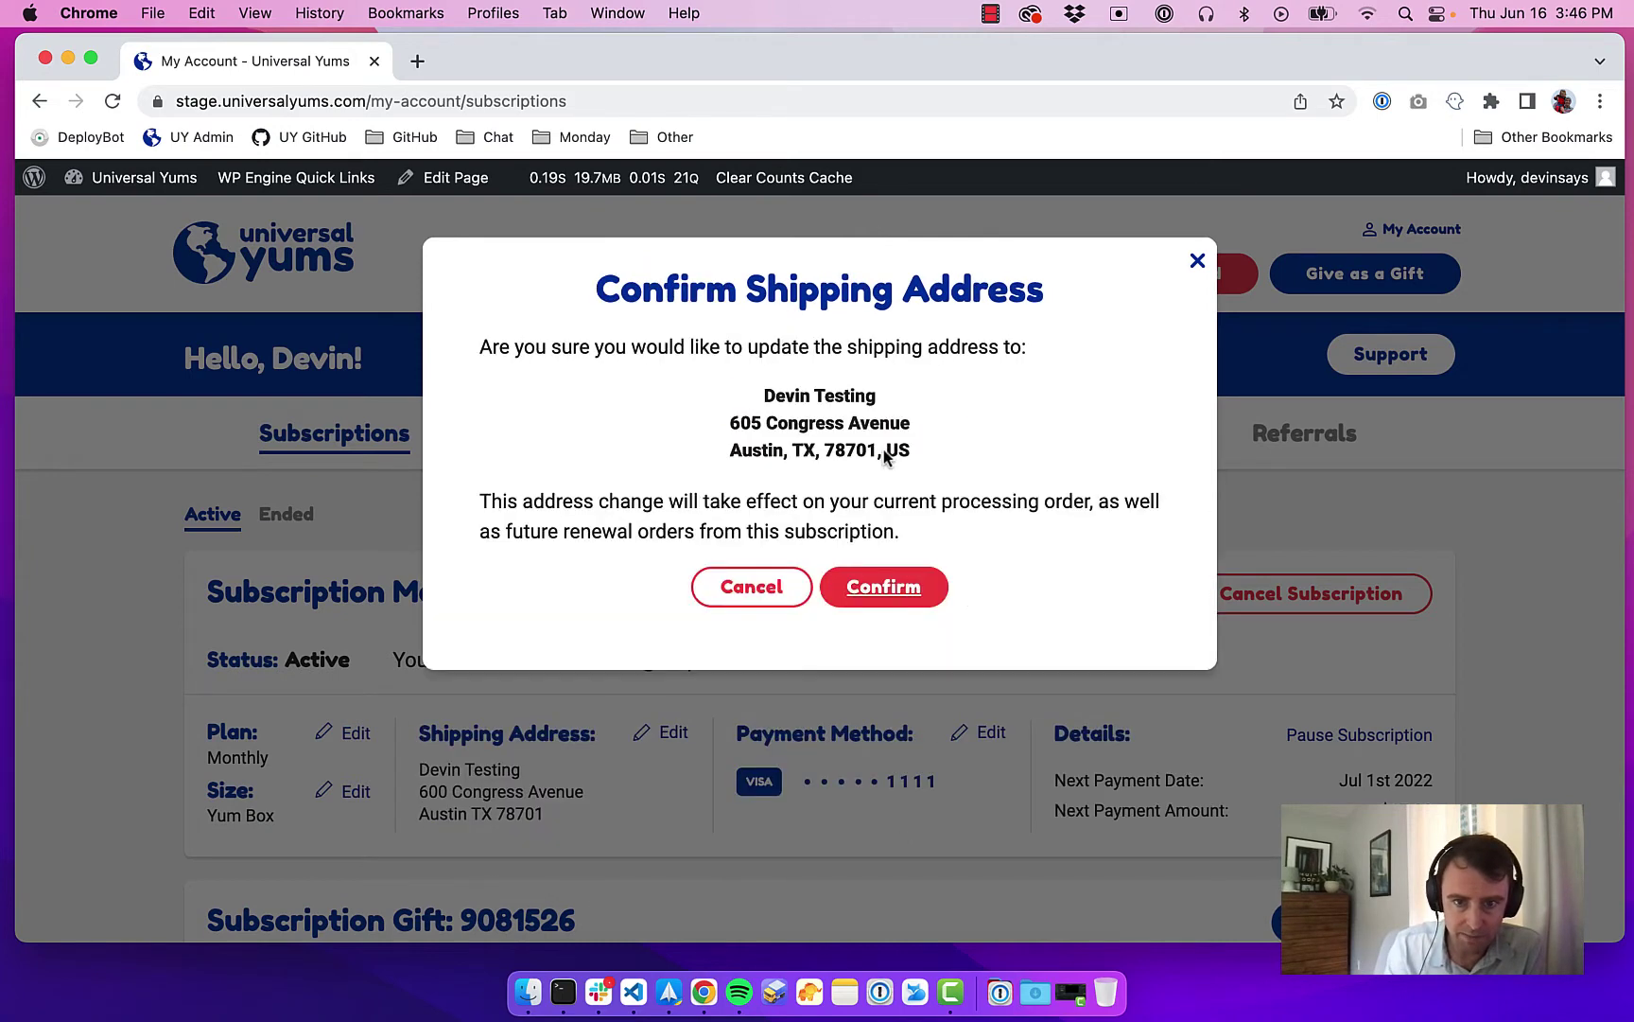
pyautogui.click(910, 594)
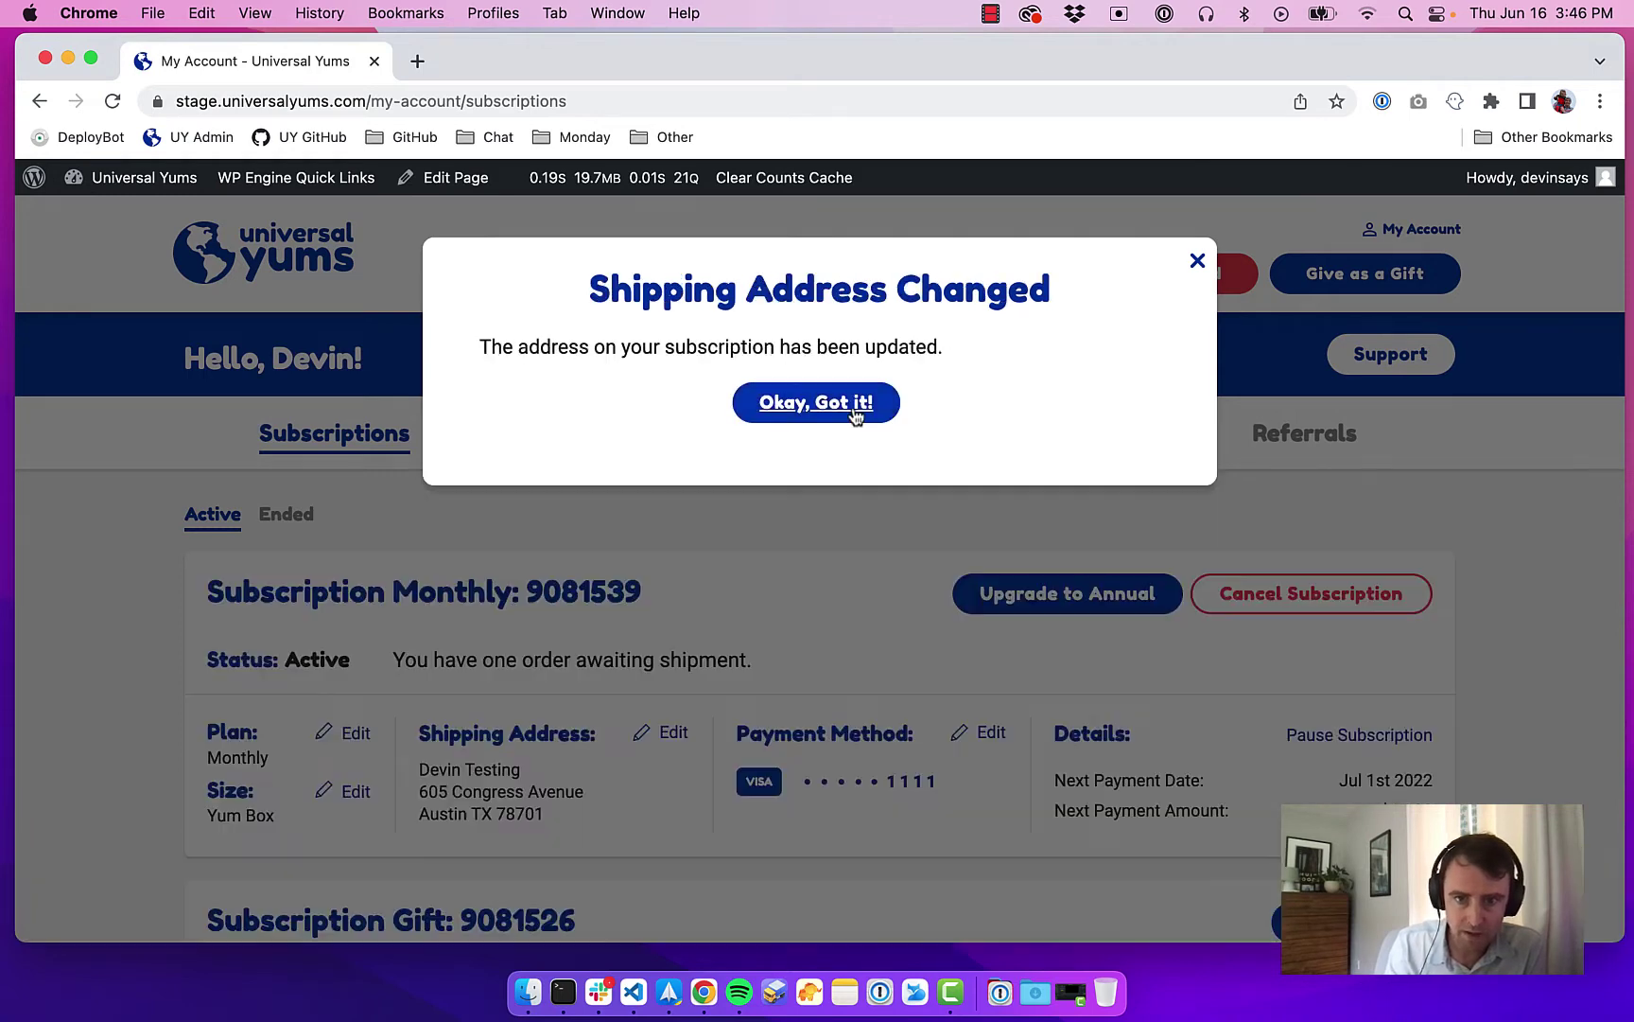
pyautogui.click(854, 416)
# Open the monthly subscription's payment-method dialog and close it without changes.
pyautogui.scroll(-2, 950, 591)
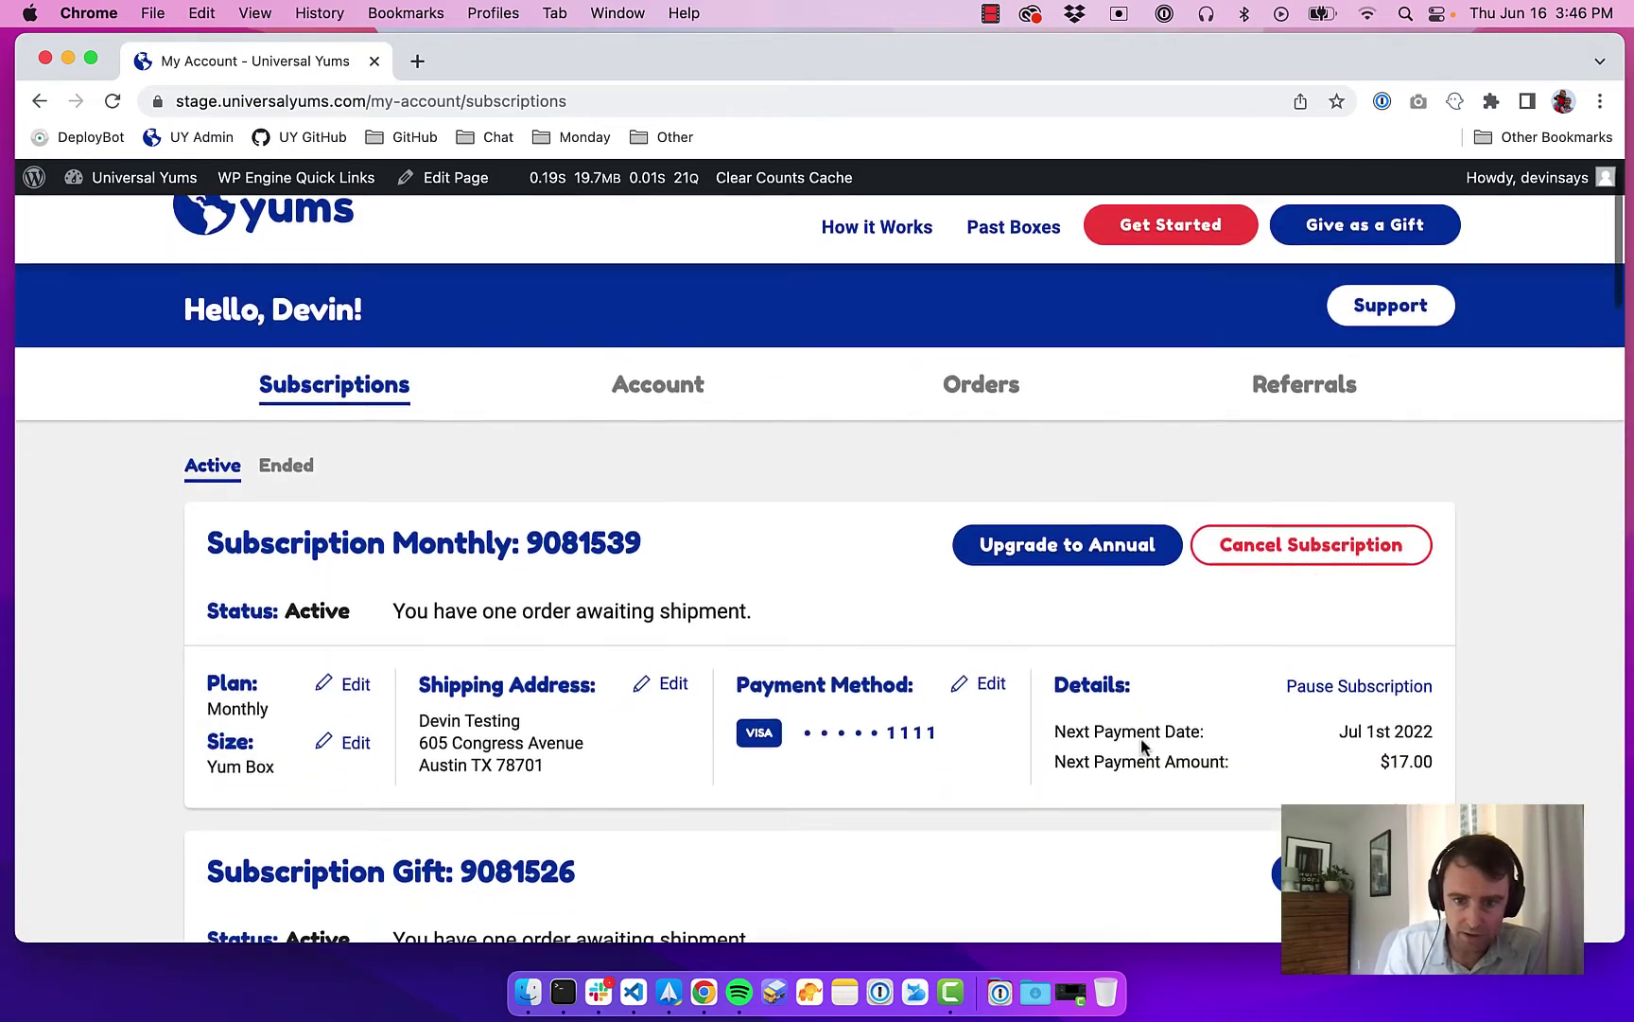
pyautogui.click(974, 667)
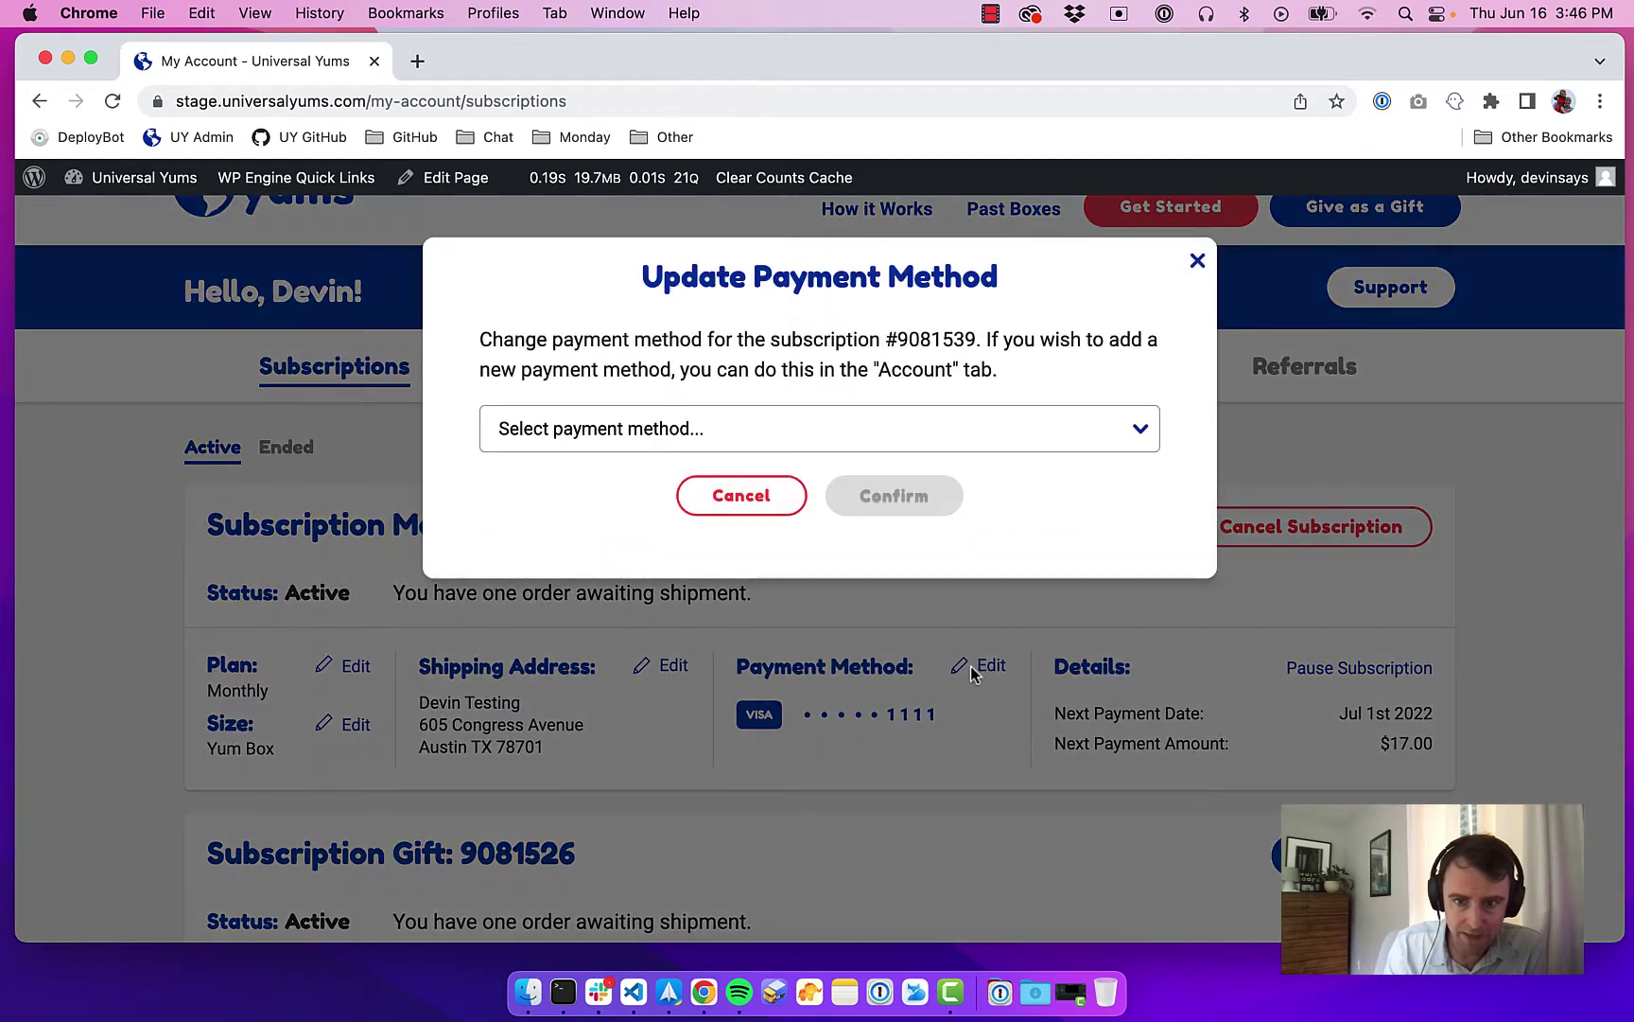
pyautogui.click(1197, 262)
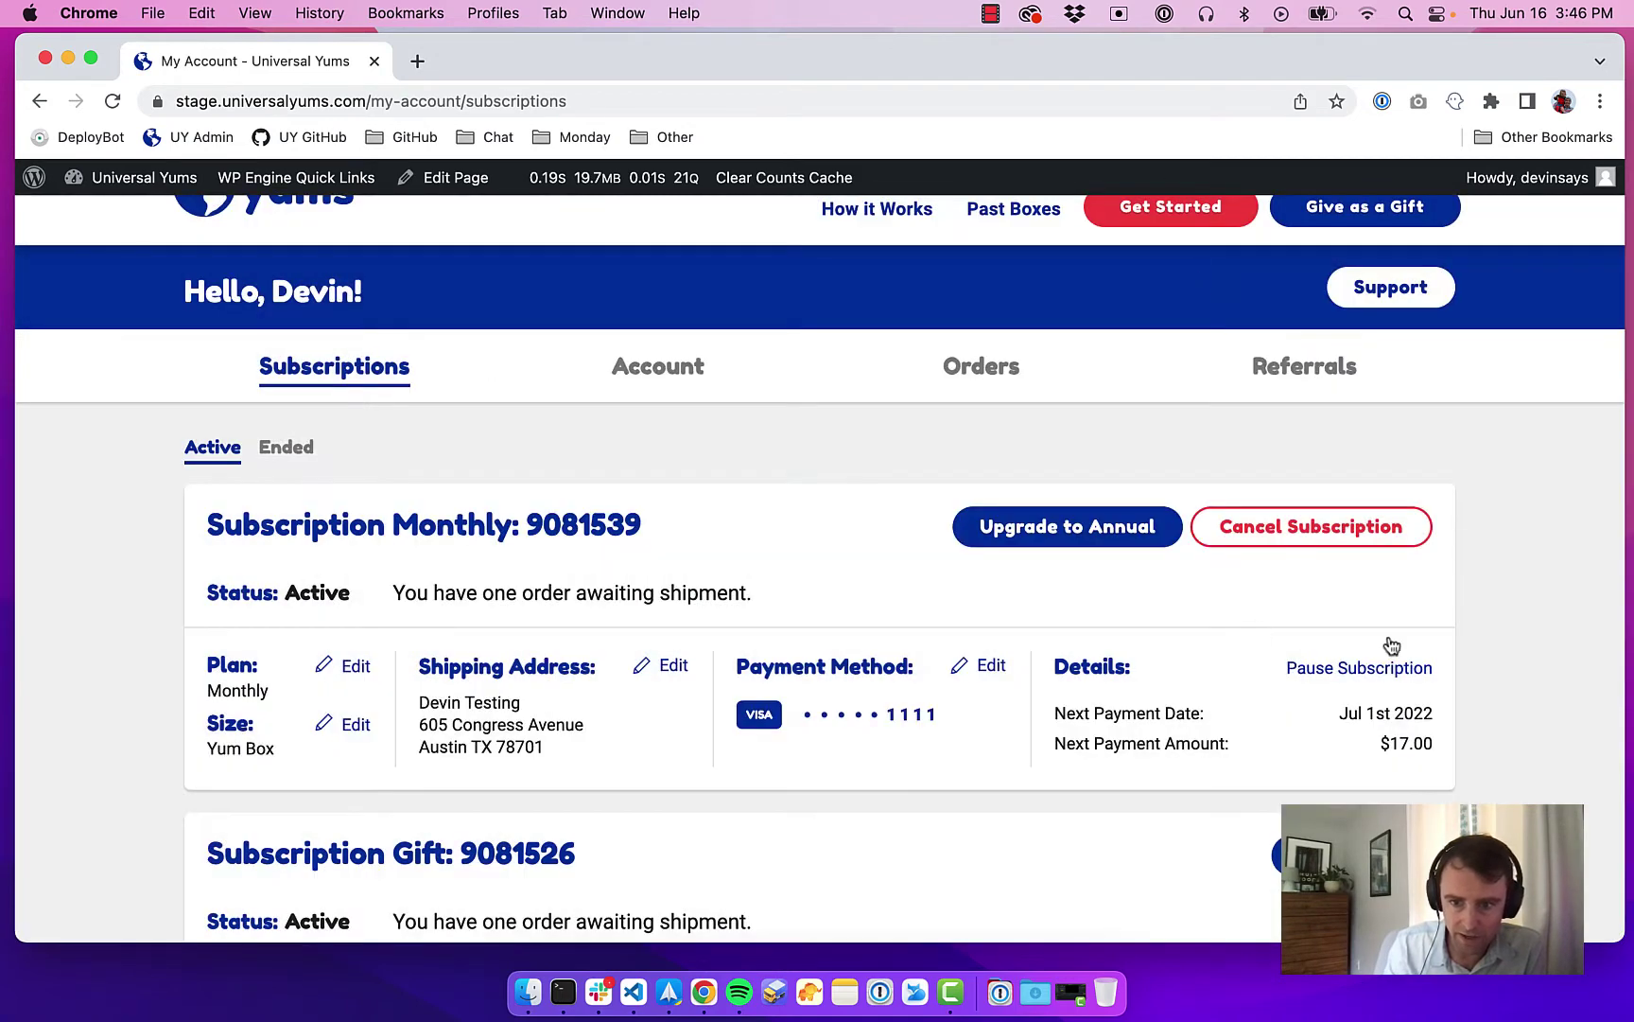
# Preview the plan's billing-schedule options, then close them.
pyautogui.click(355, 668)
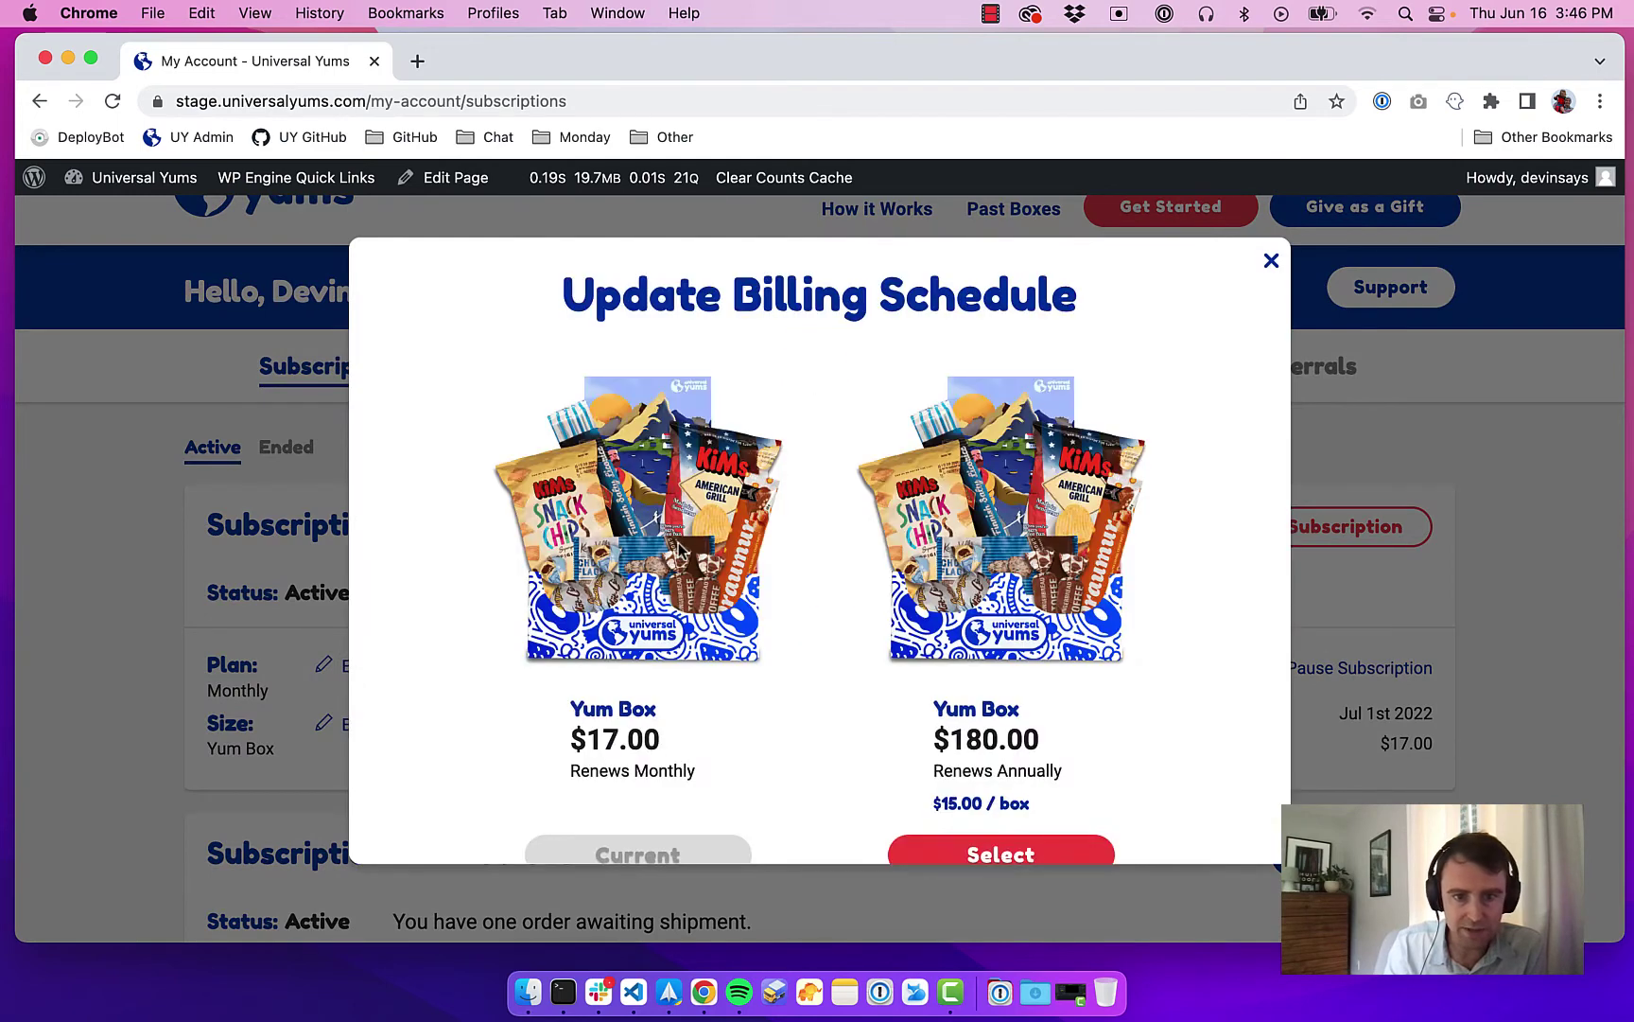
pyautogui.scroll(-2, 757, 601)
pyautogui.scroll(2, 1017, 780)
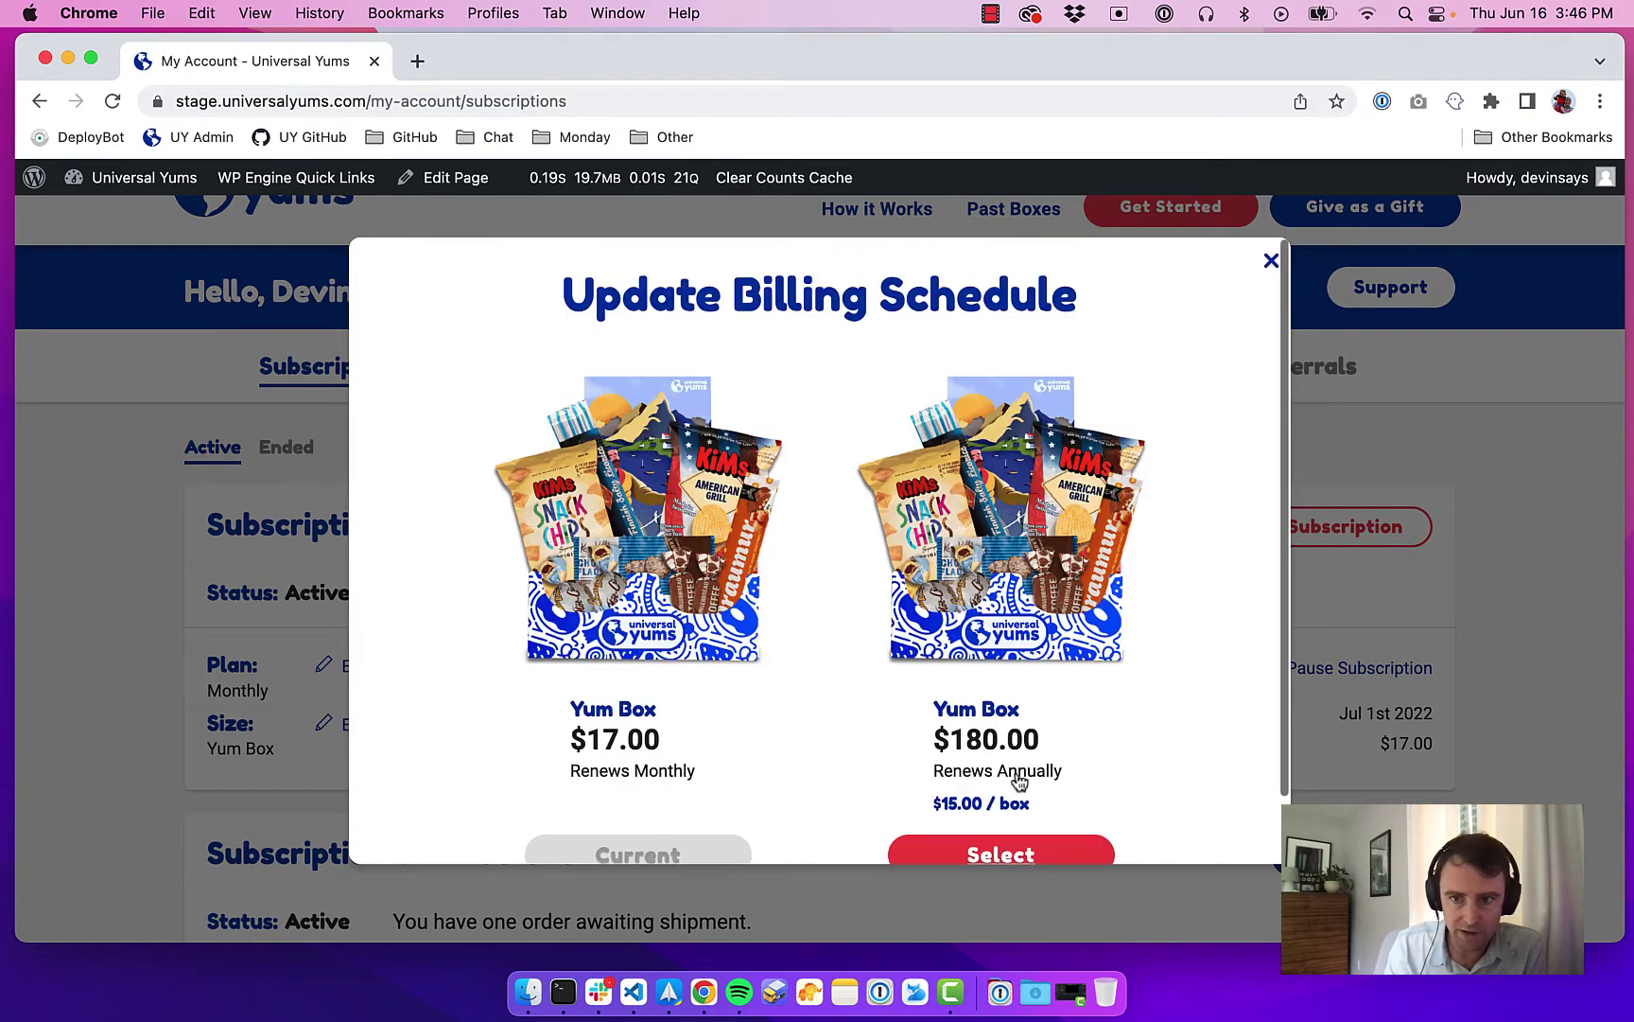
pyautogui.click(1271, 262)
# Preview the Change Subscription Size options, then close them.
pyautogui.click(367, 727)
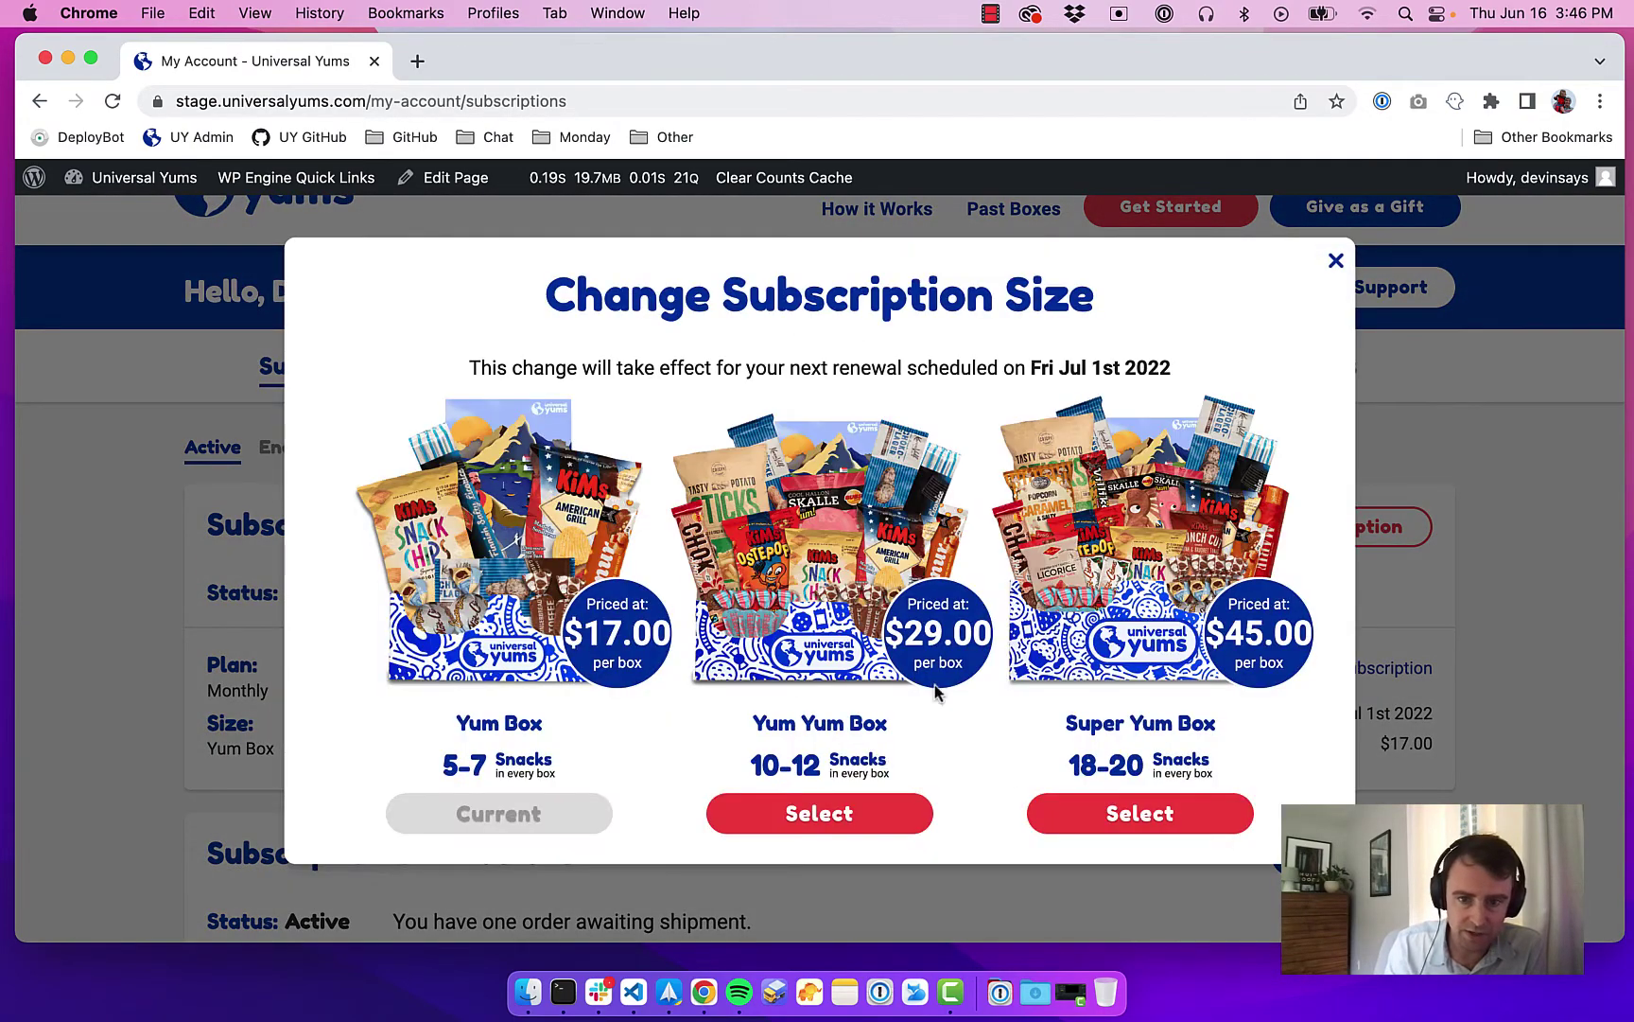
pyautogui.scroll(-1, 839, 619)
pyautogui.scroll(1, 1314, 381)
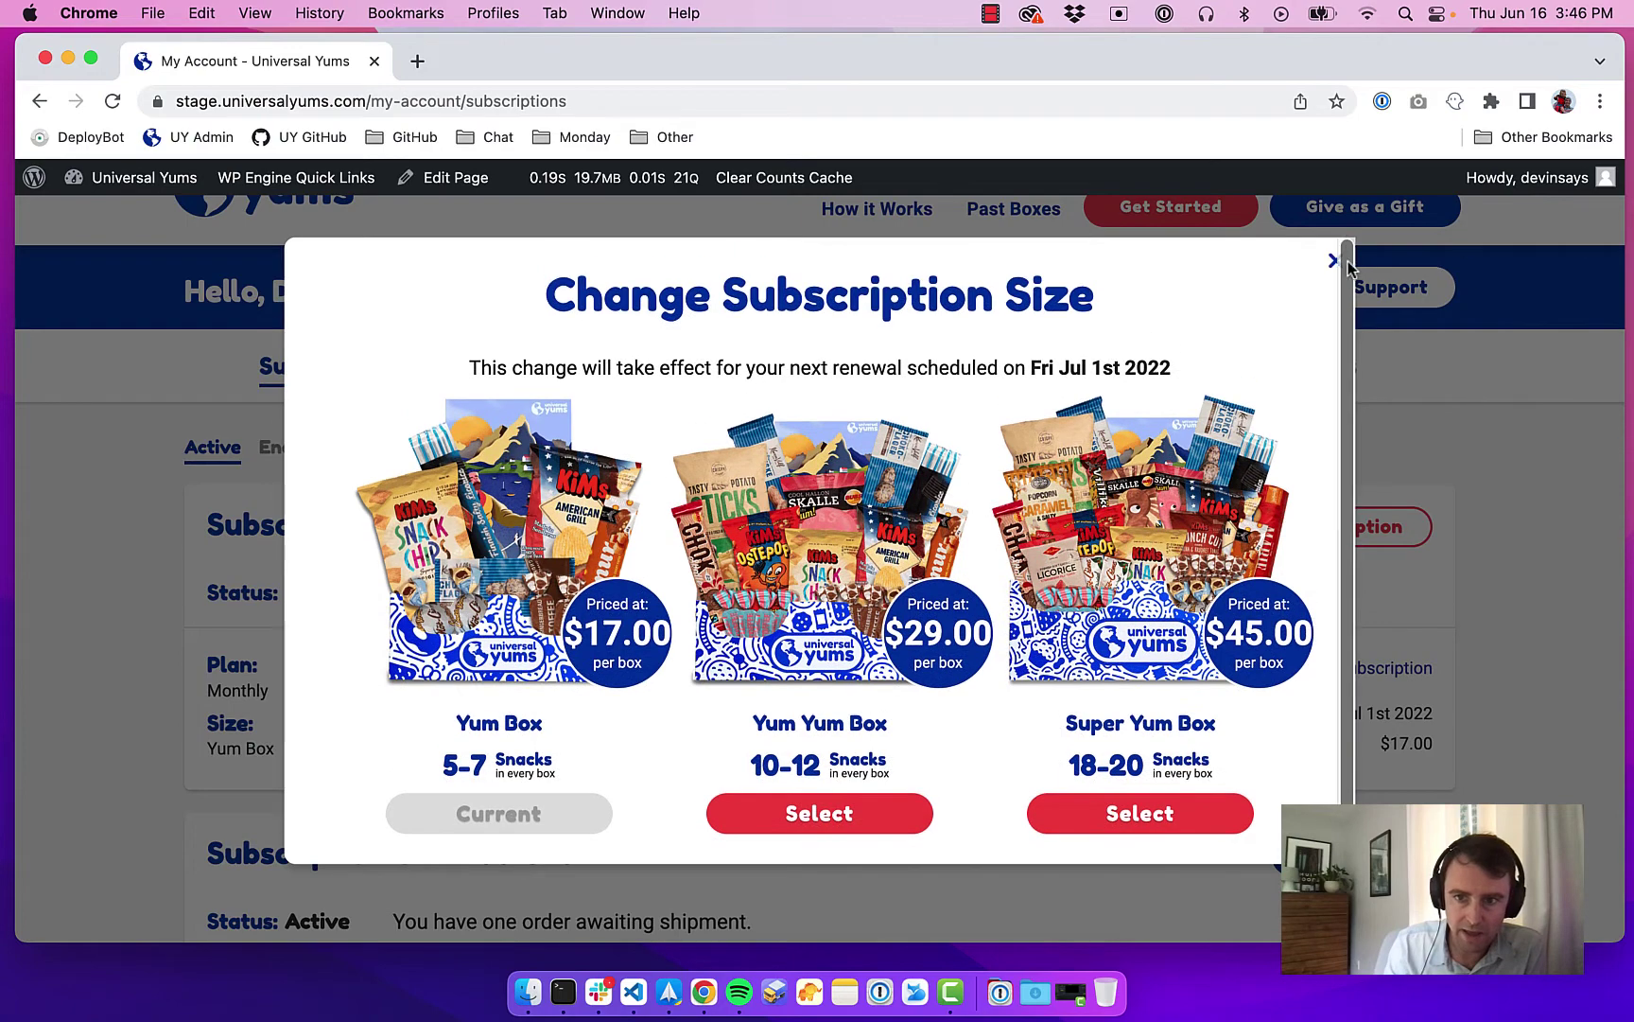
pyautogui.click(1331, 264)
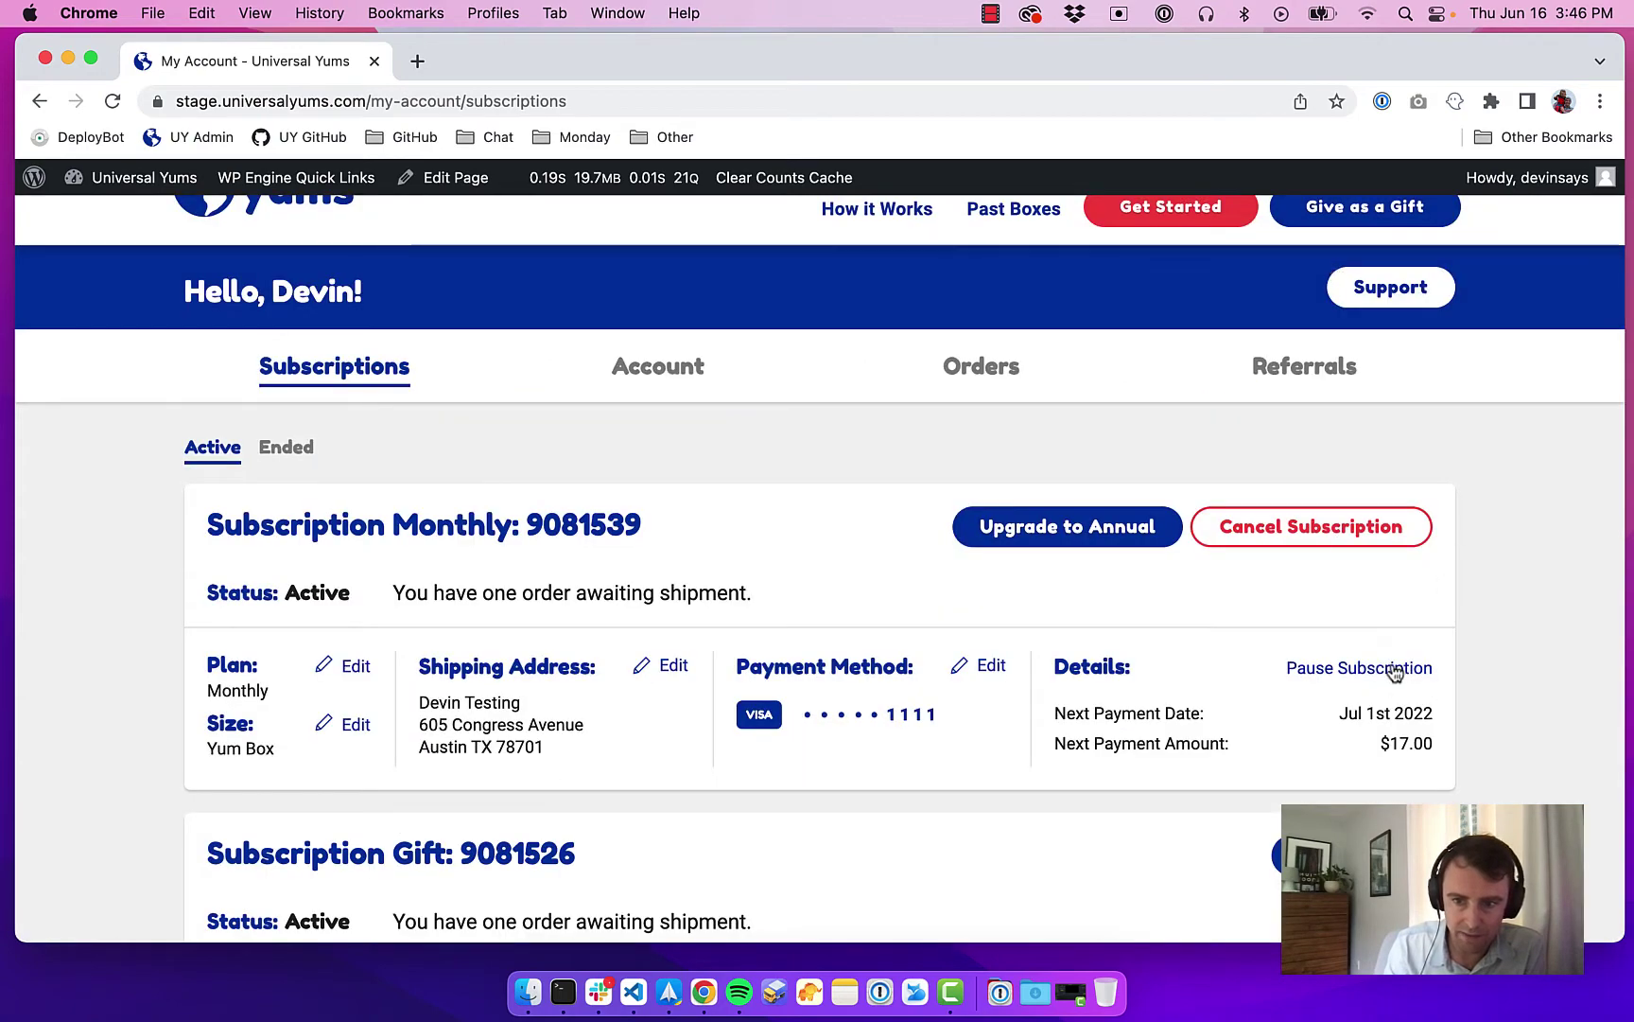
# Choose Sep 1st 2022 for pausing, back out with Nevermind, then start cancelling the subscription.
pyautogui.click(1383, 668)
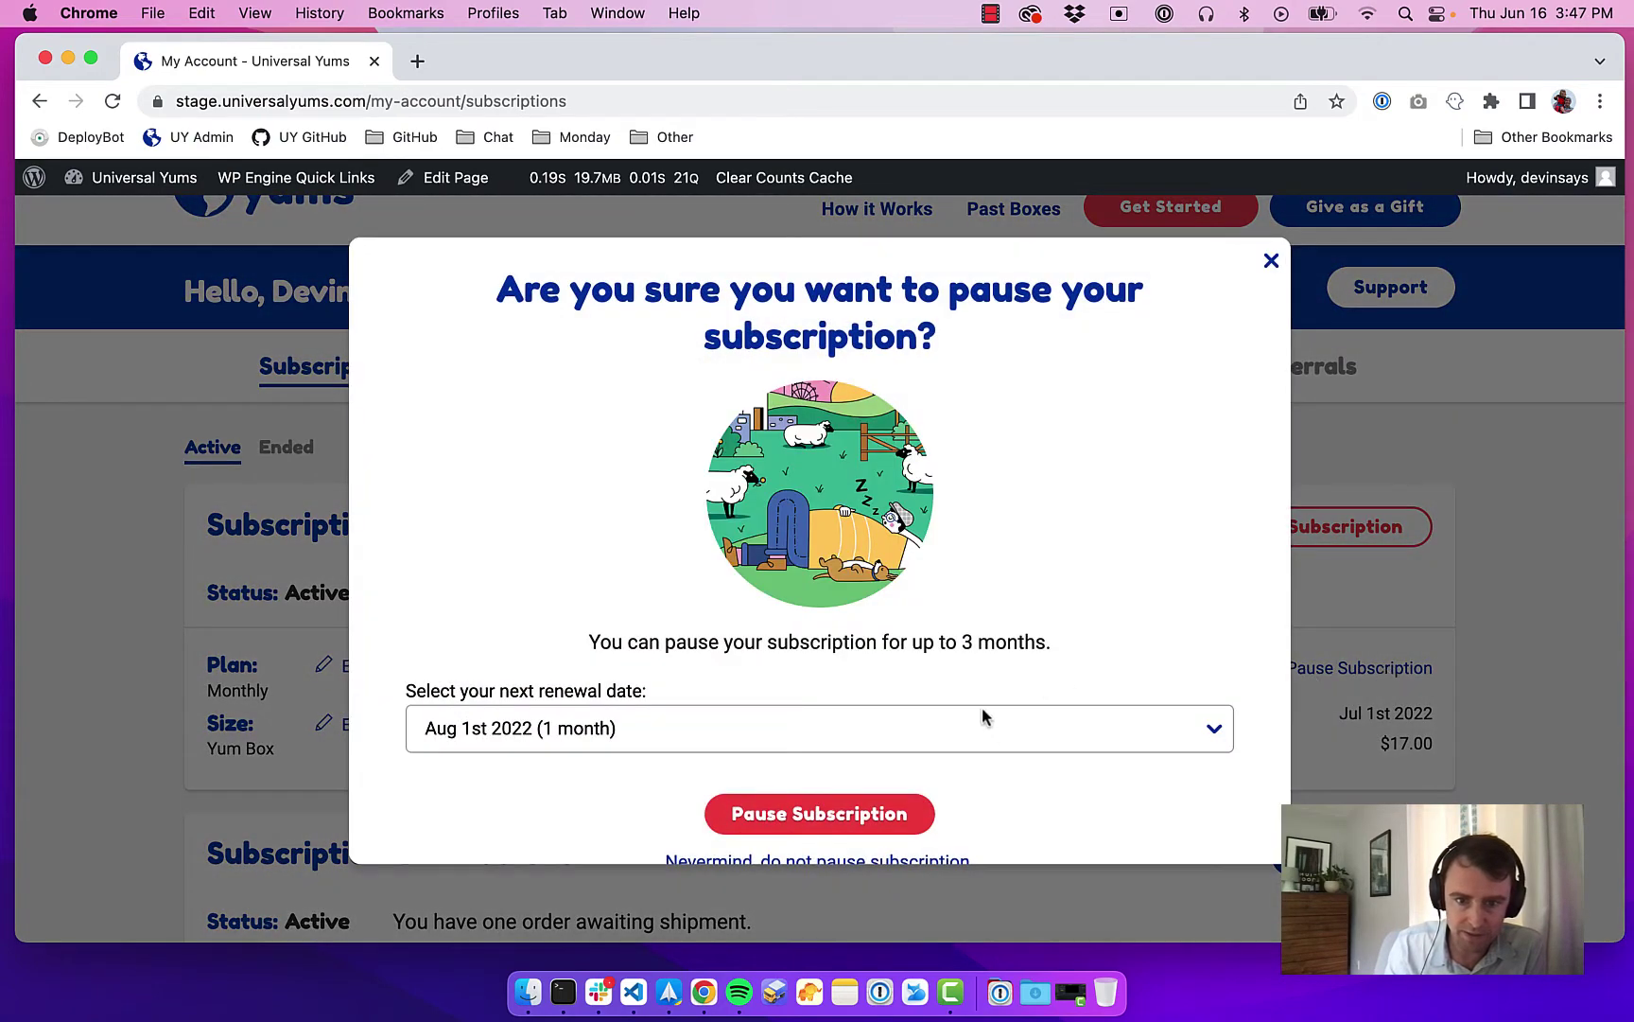
pyautogui.click(1015, 736)
pyautogui.click(1131, 534)
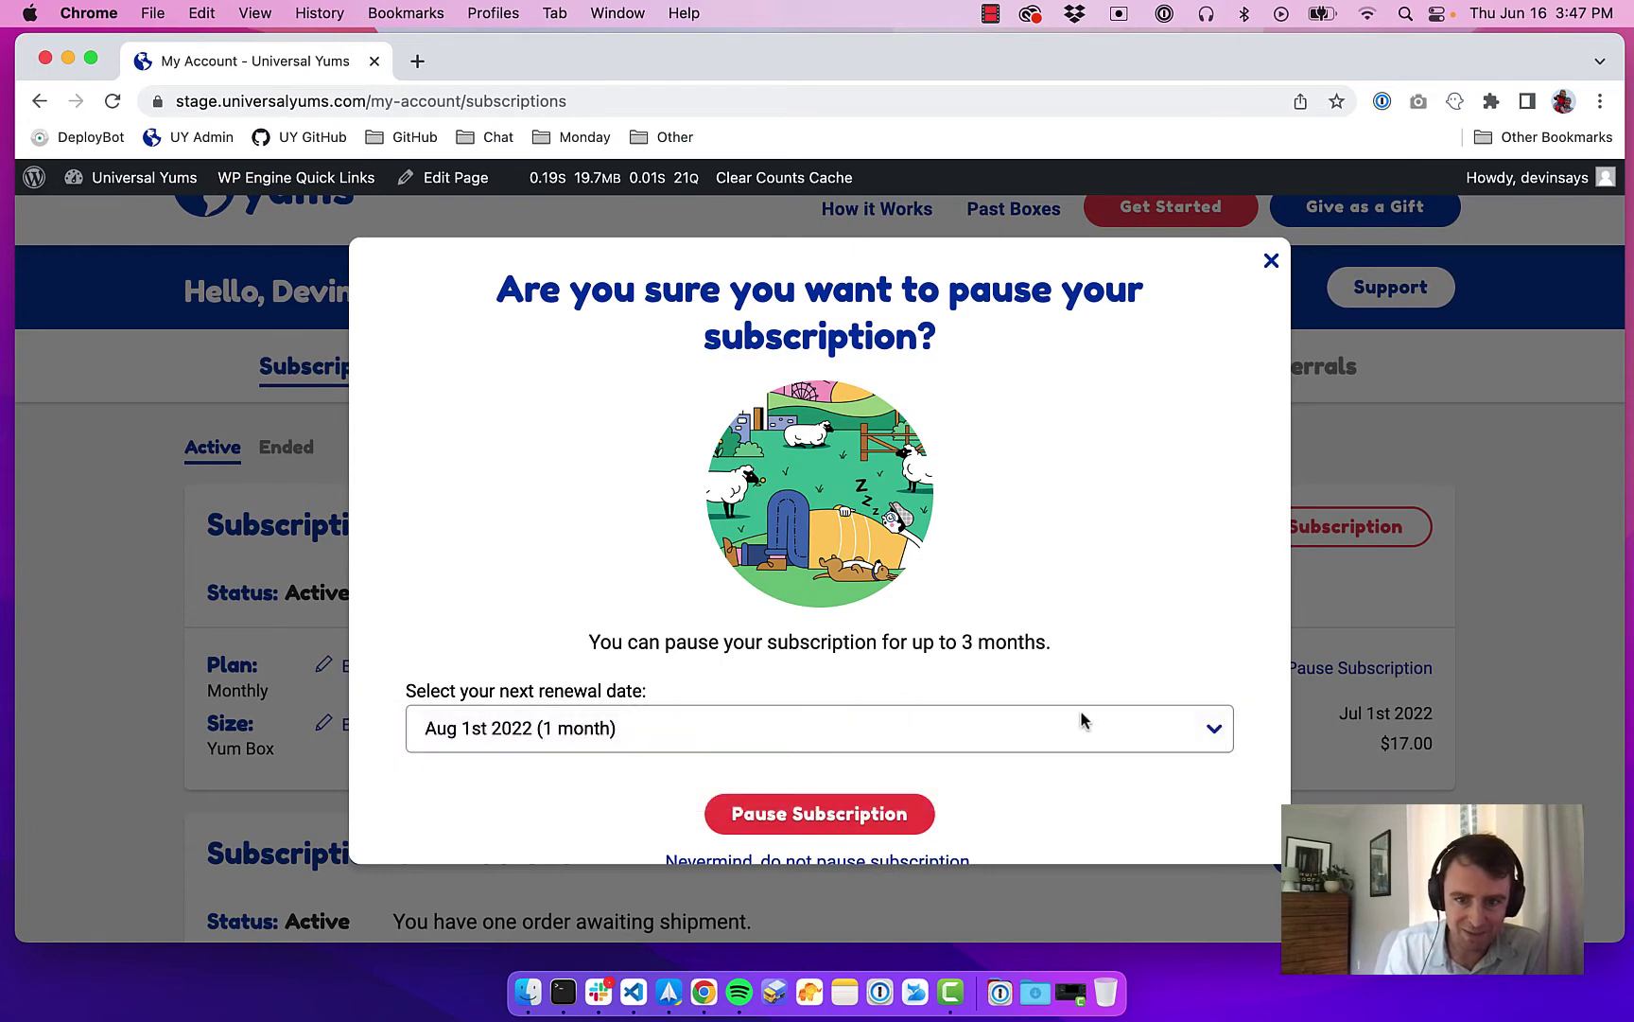
pyautogui.click(1081, 724)
pyautogui.click(1080, 764)
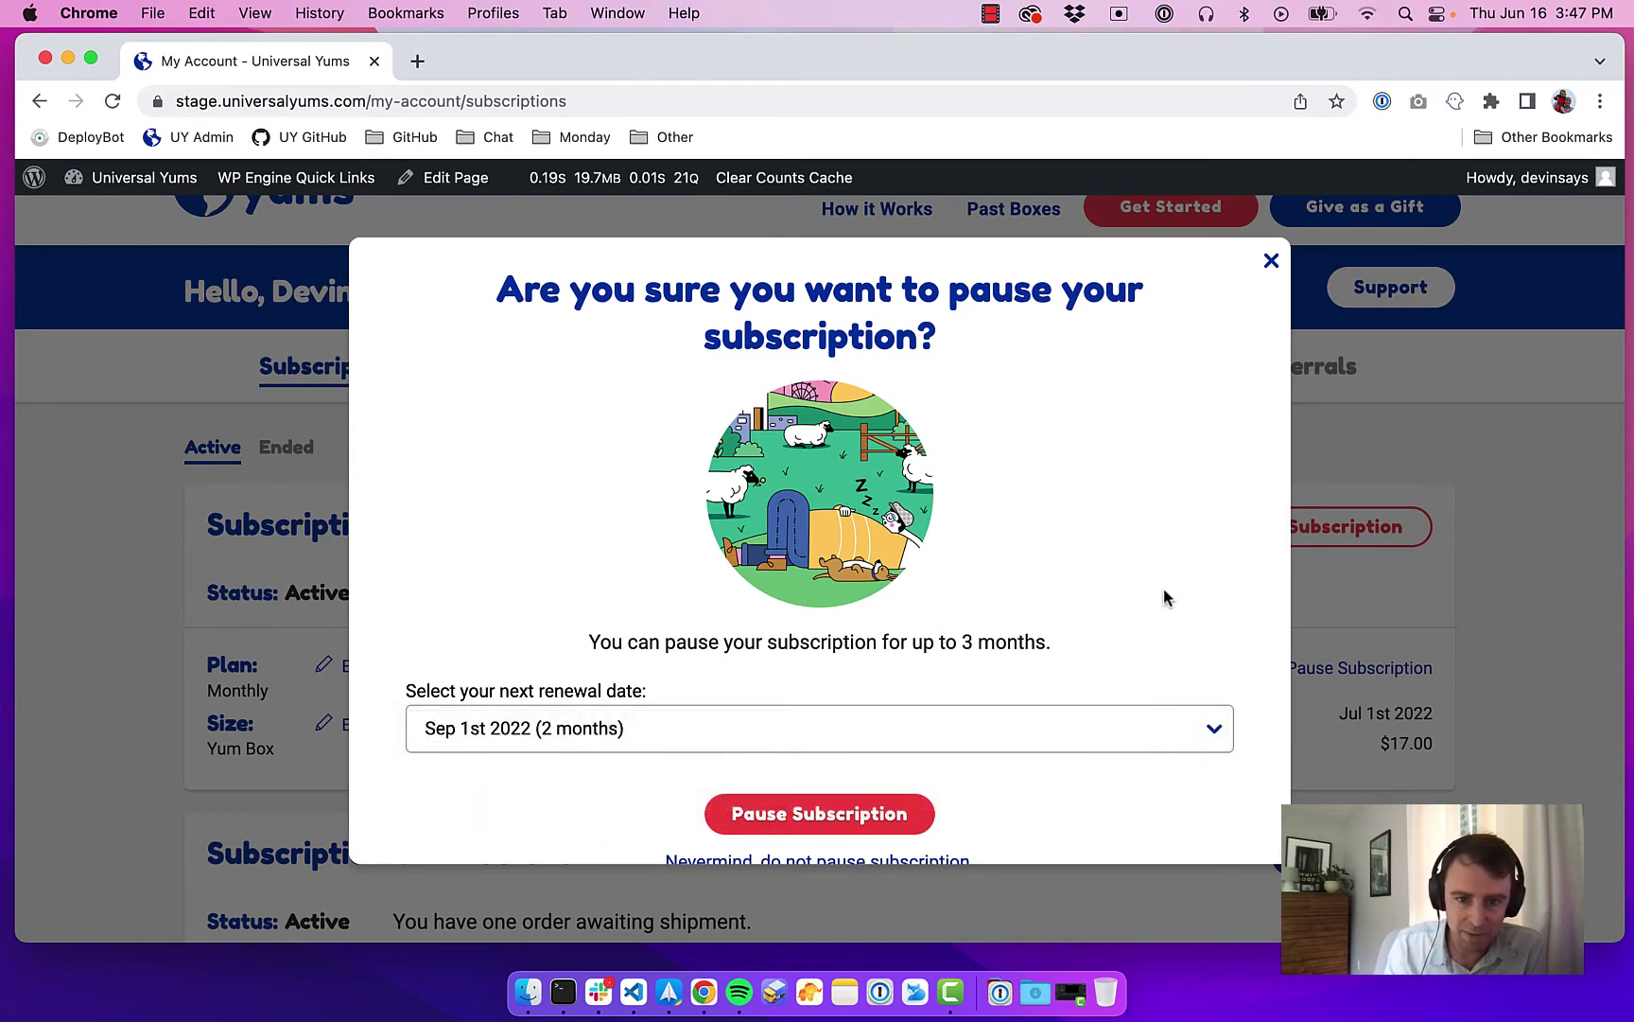
pyautogui.scroll(-1, 1094, 740)
pyautogui.click(939, 811)
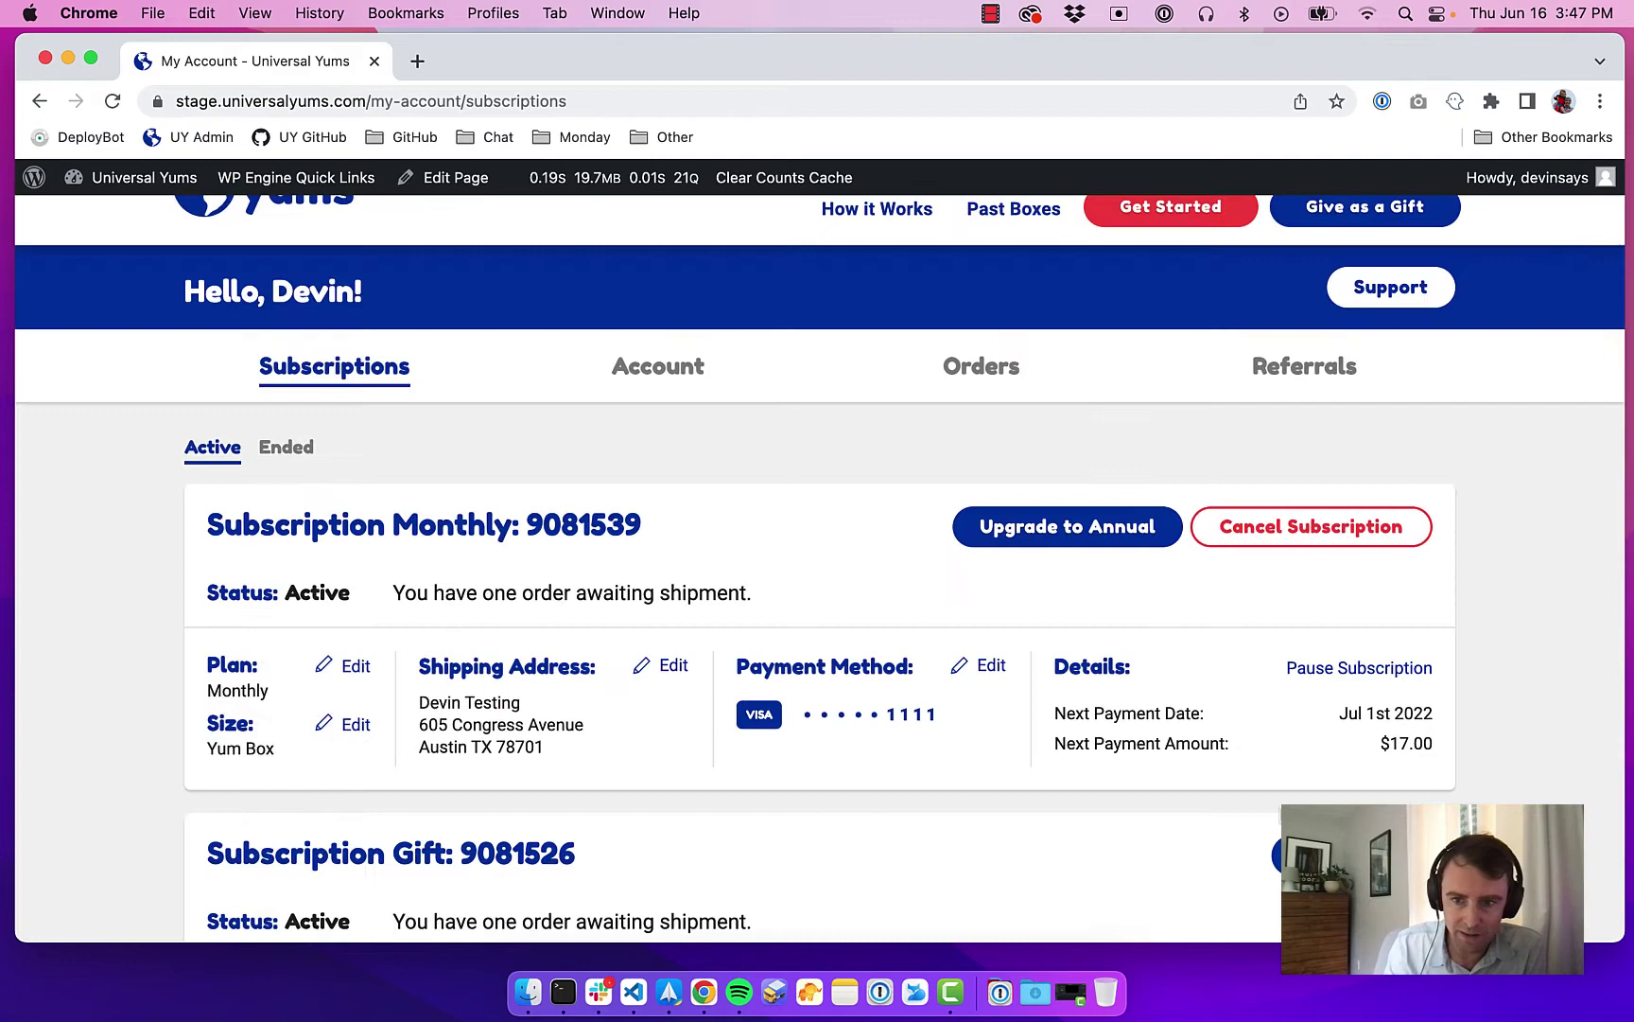
pyautogui.click(1288, 543)
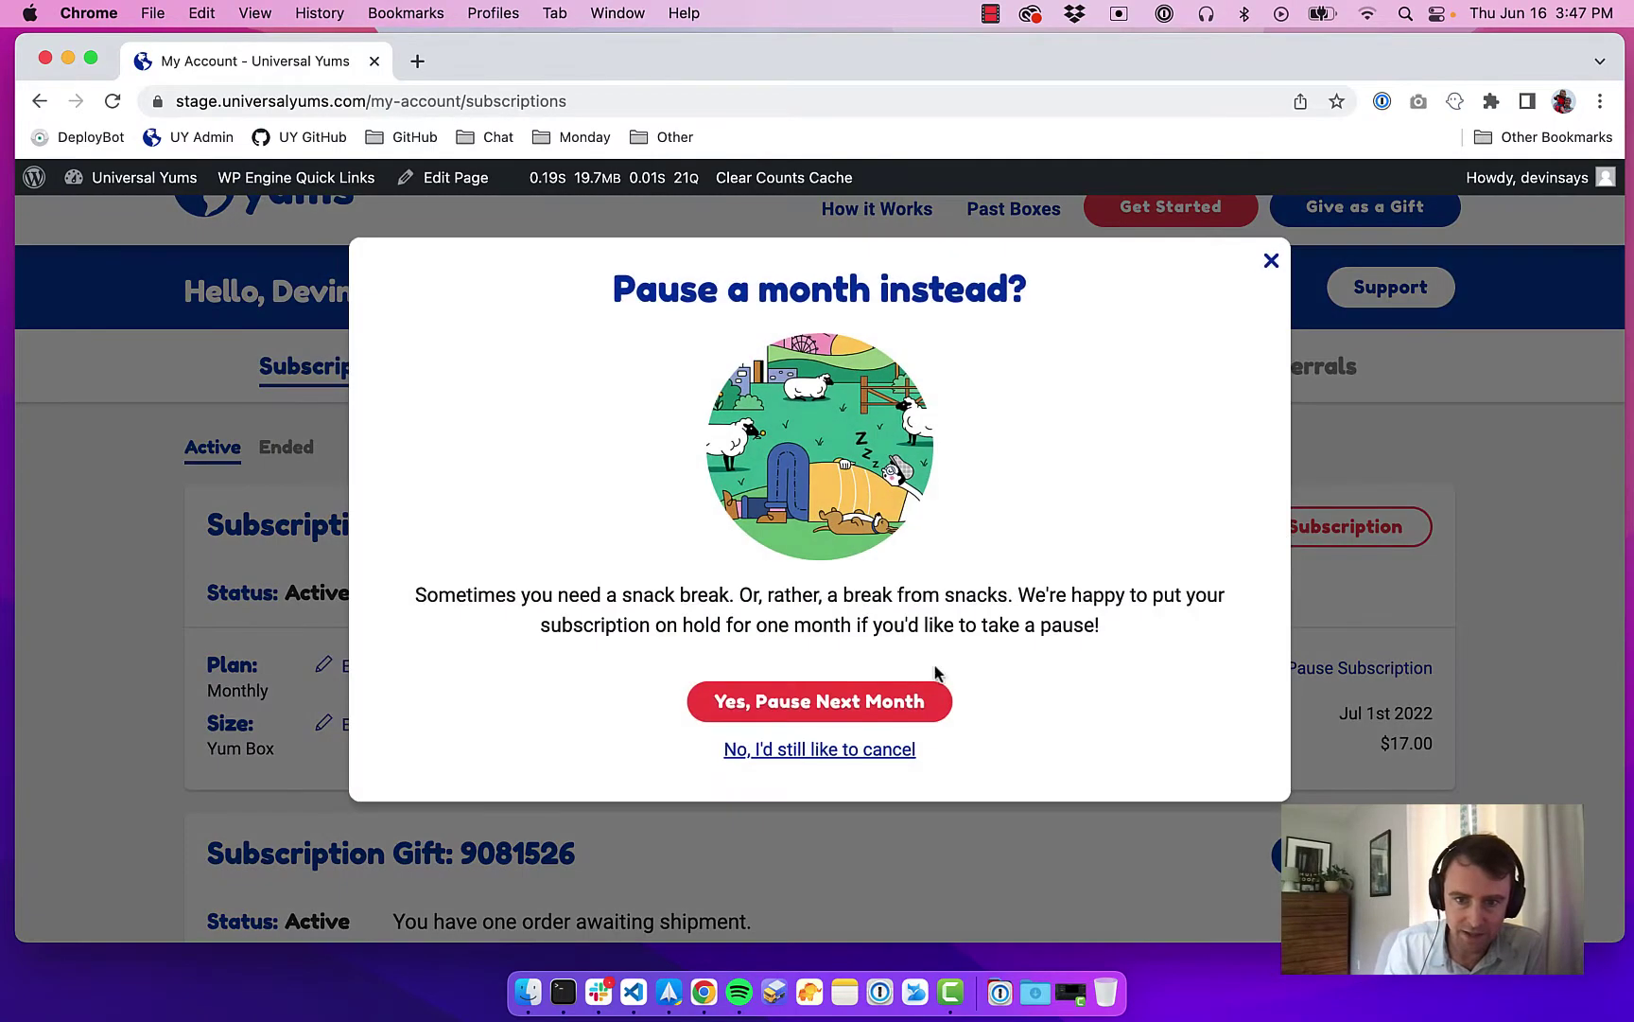
# Close the 'Pause a month instead?' offer, view Ended subscriptions, then return to Active.
pyautogui.scroll(-1, 1116, 359)
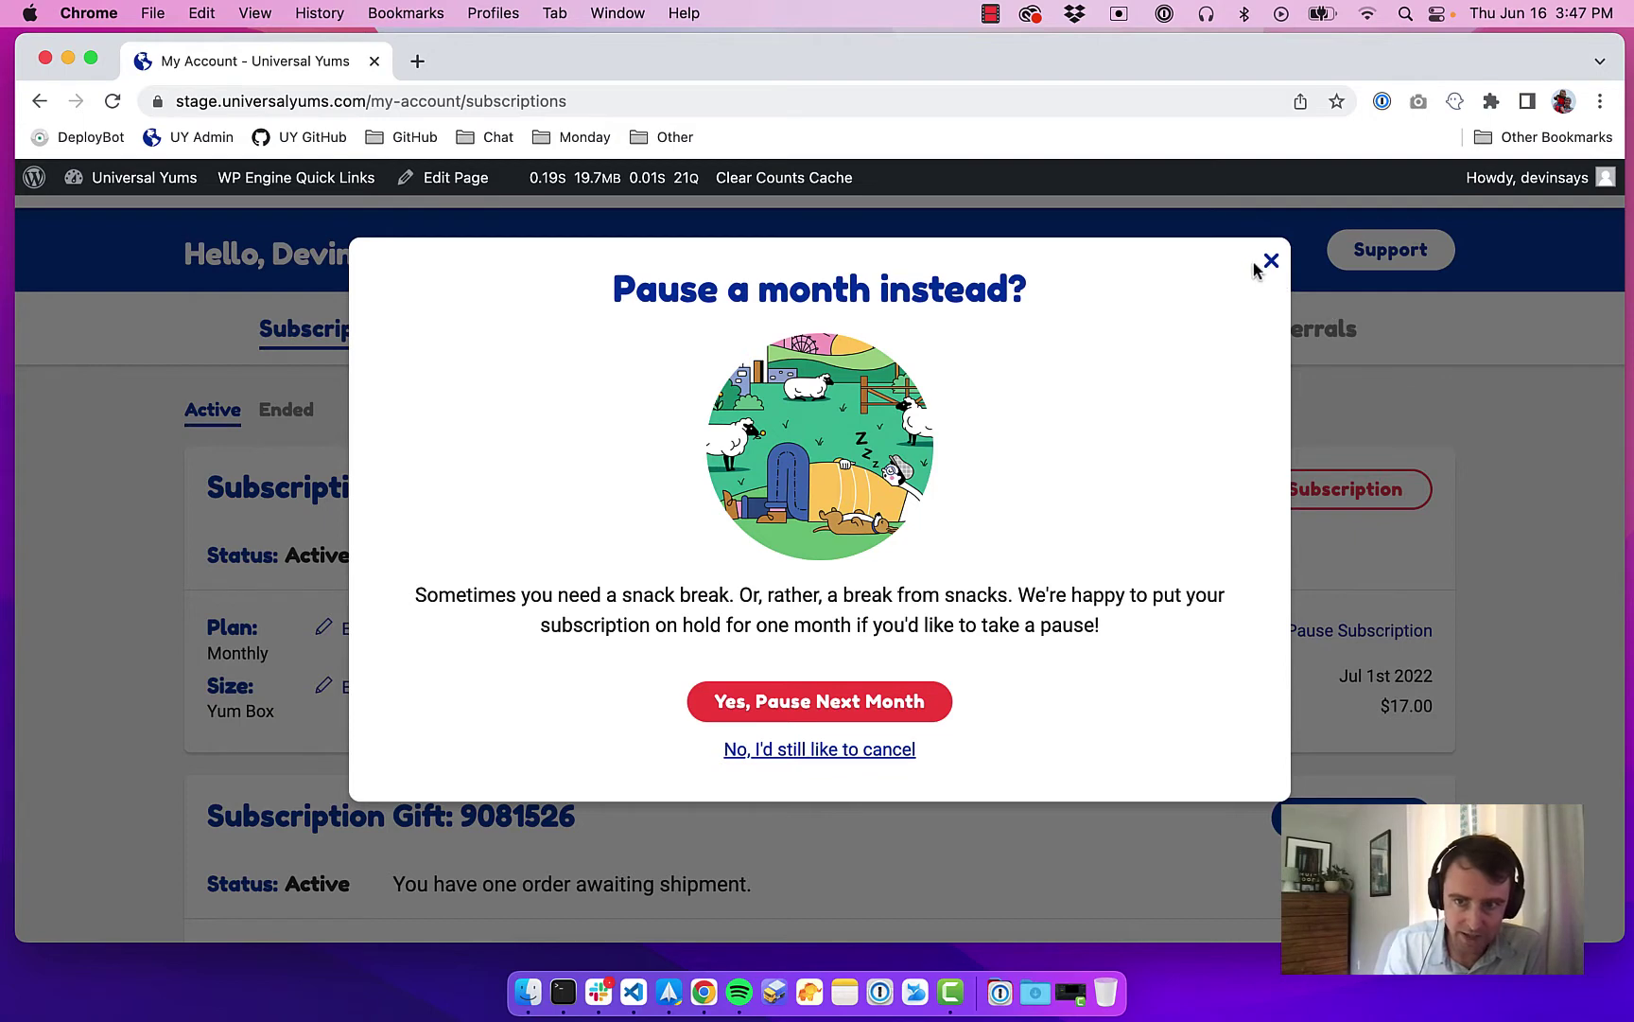
pyautogui.click(1271, 261)
pyautogui.scroll(1, 568, 426)
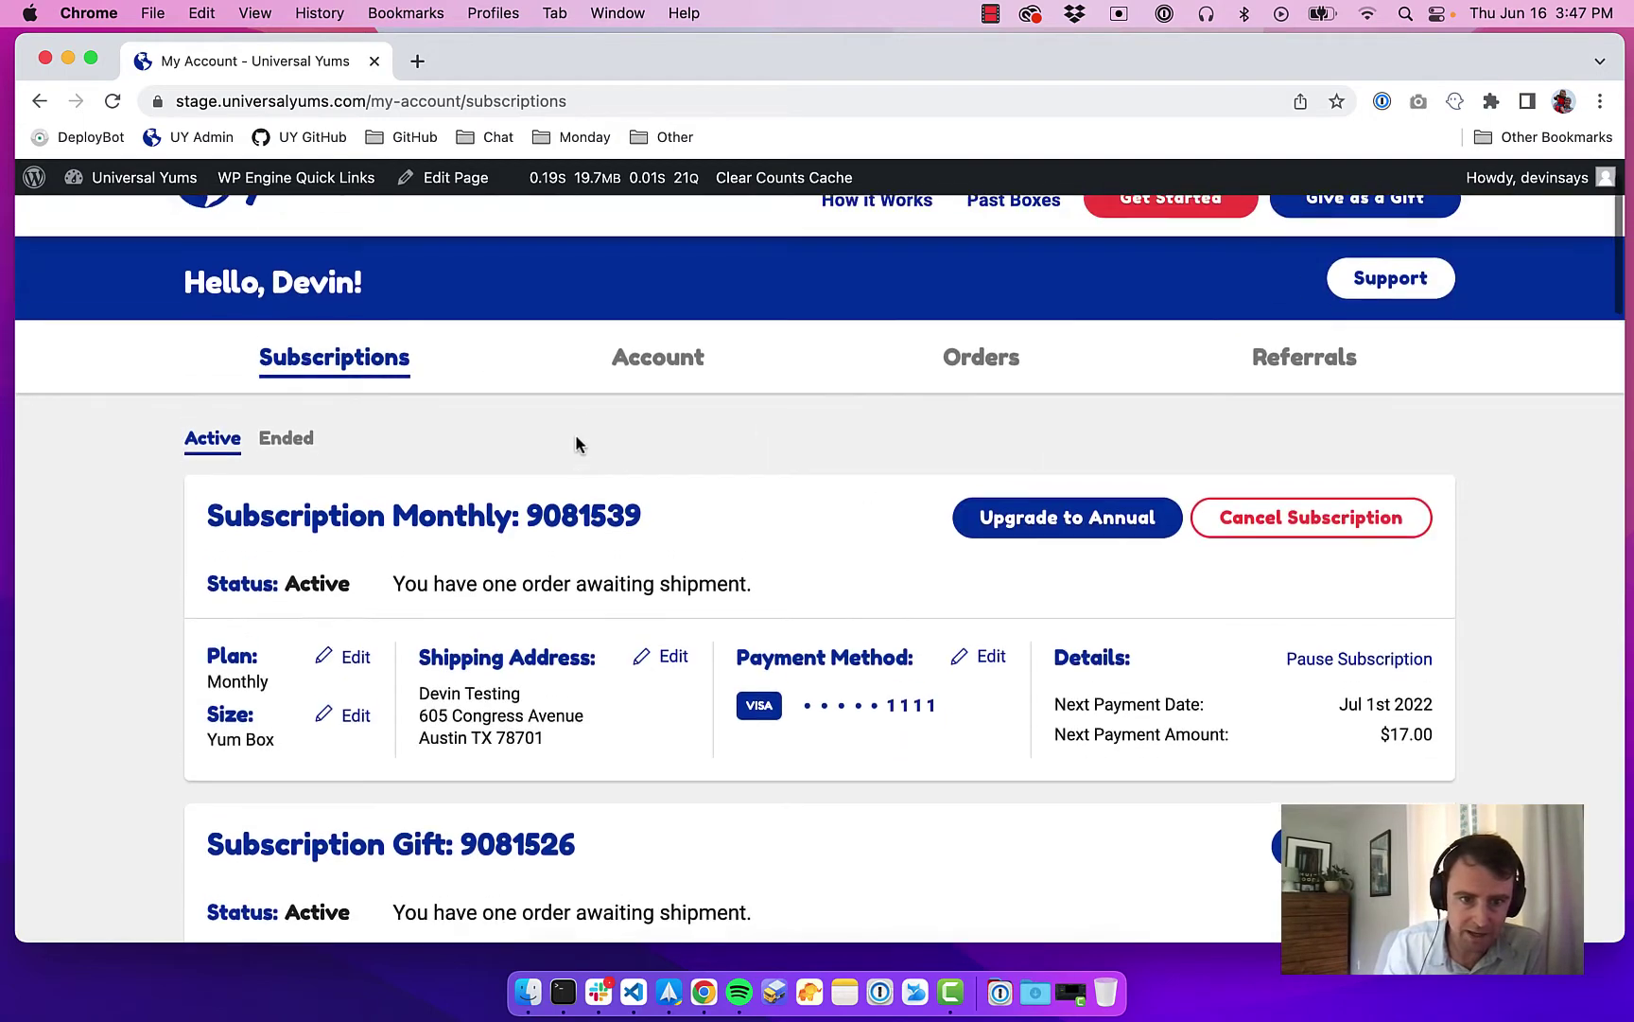
pyautogui.click(297, 449)
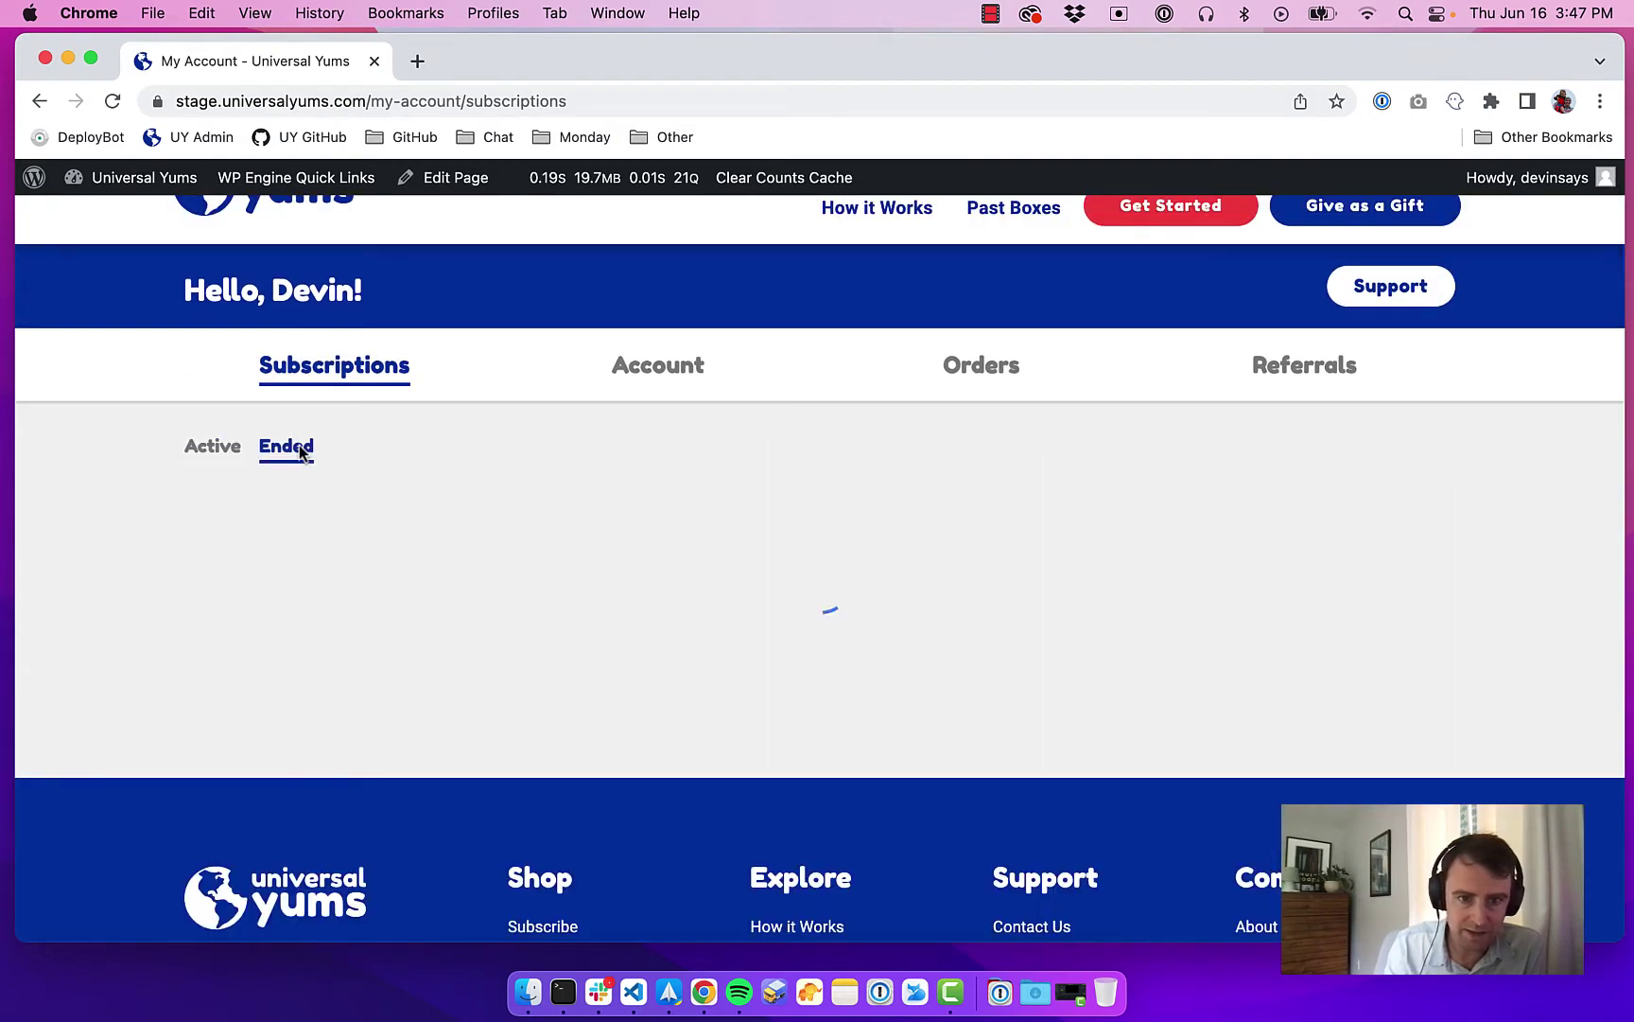
pyautogui.click(225, 452)
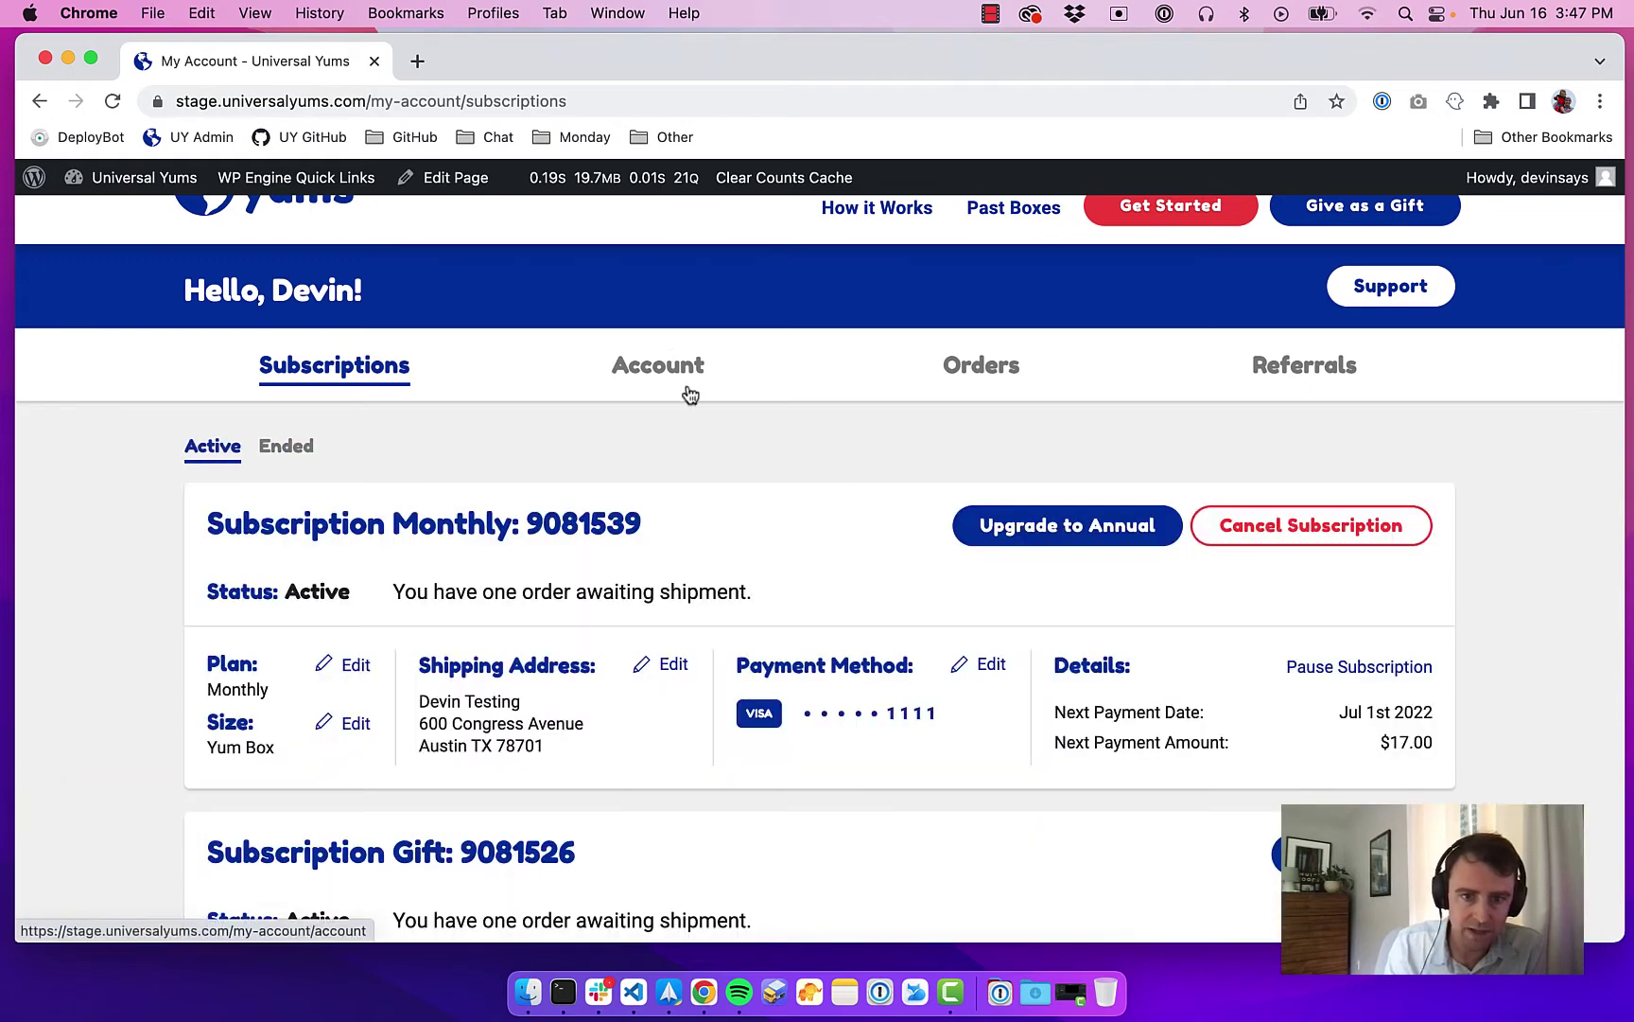
# Go to the Account tab and review Account Info and the three saved payment cards.
pyautogui.click(677, 367)
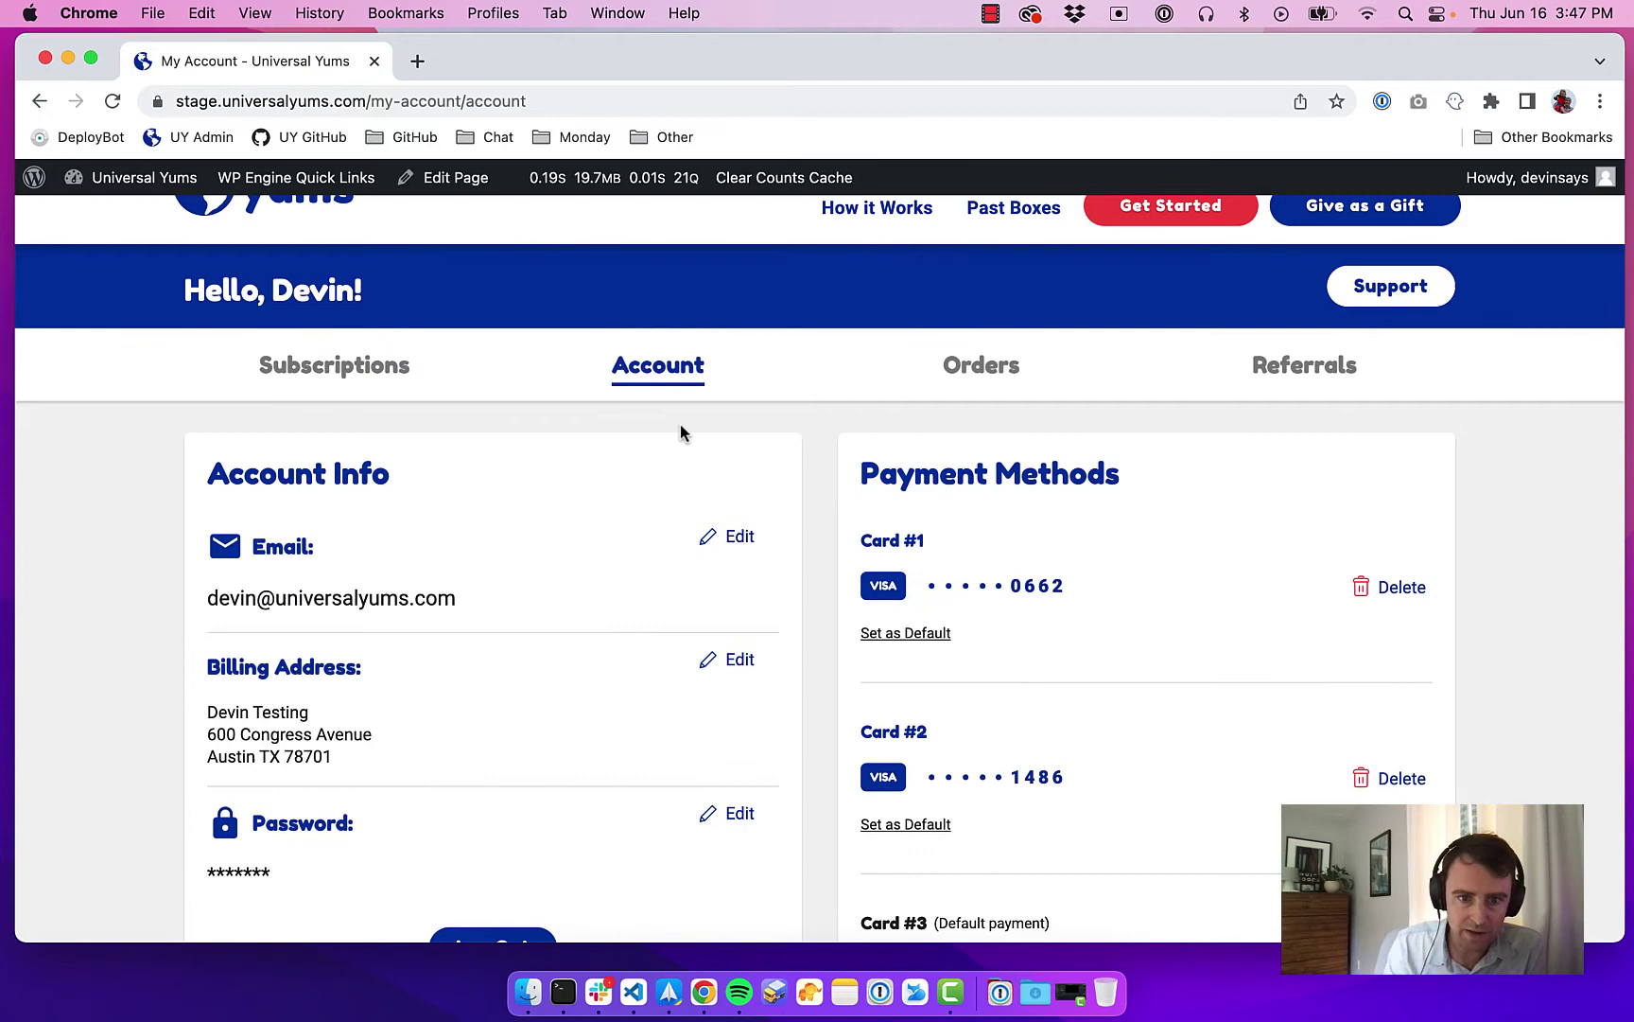
pyautogui.scroll(-2, 730, 459)
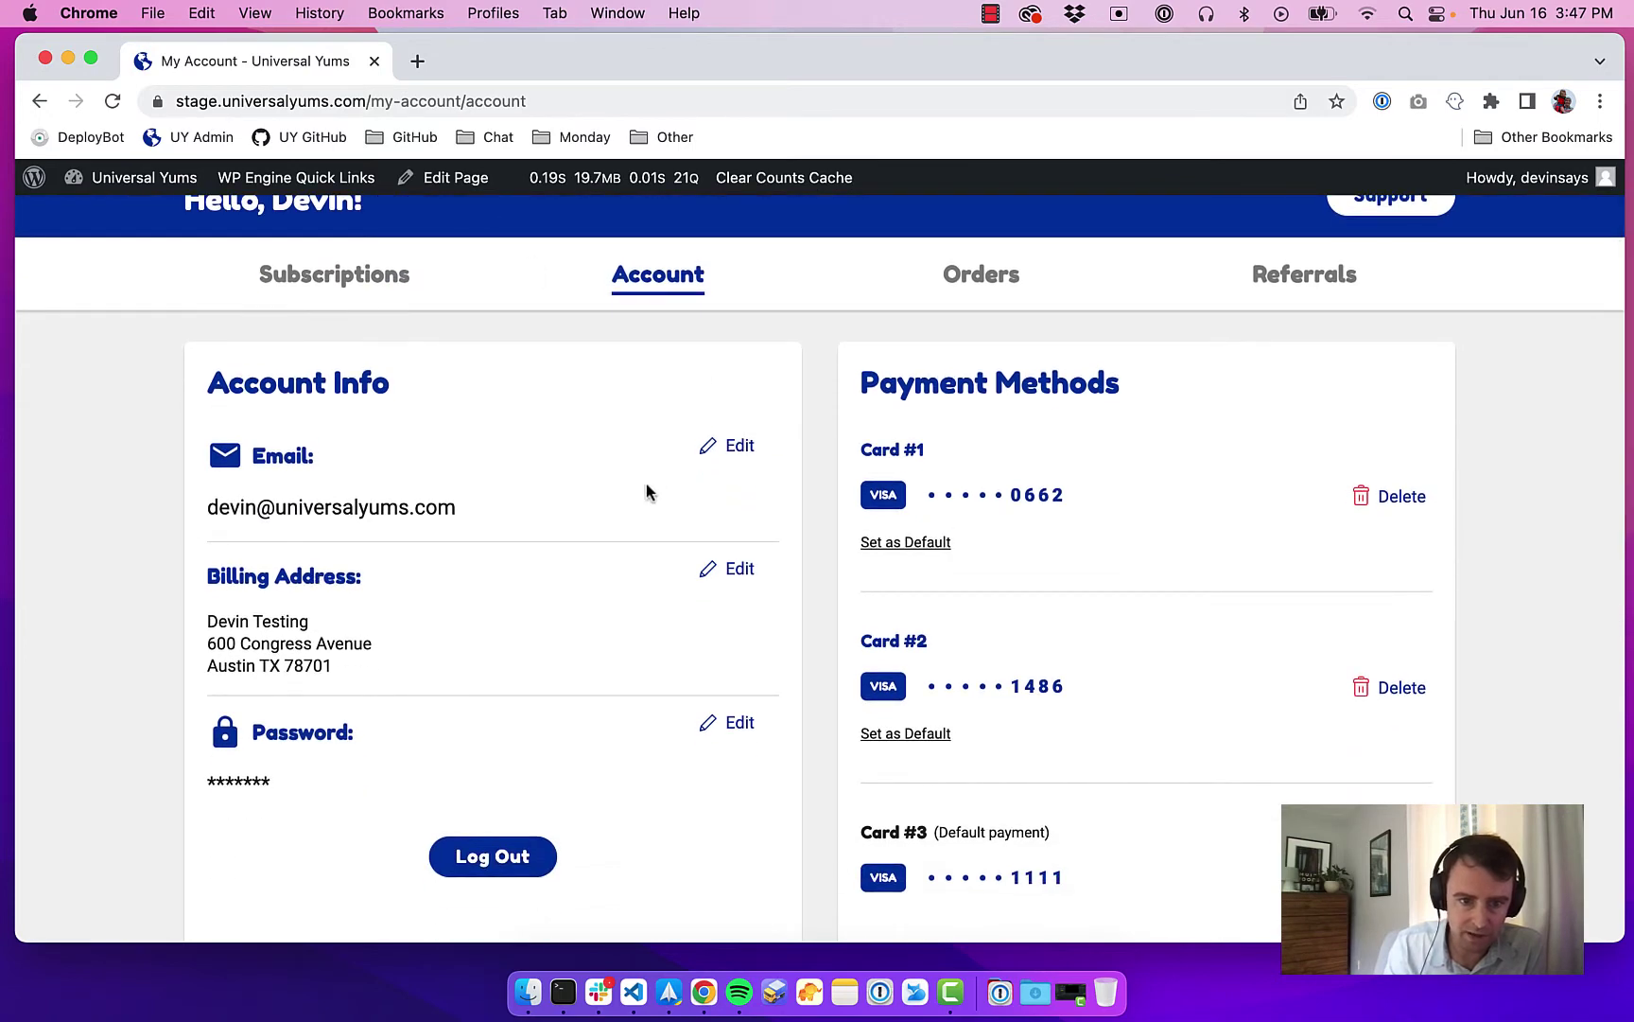
pyautogui.scroll(-1, 757, 827)
pyautogui.scroll(-2, 1277, 776)
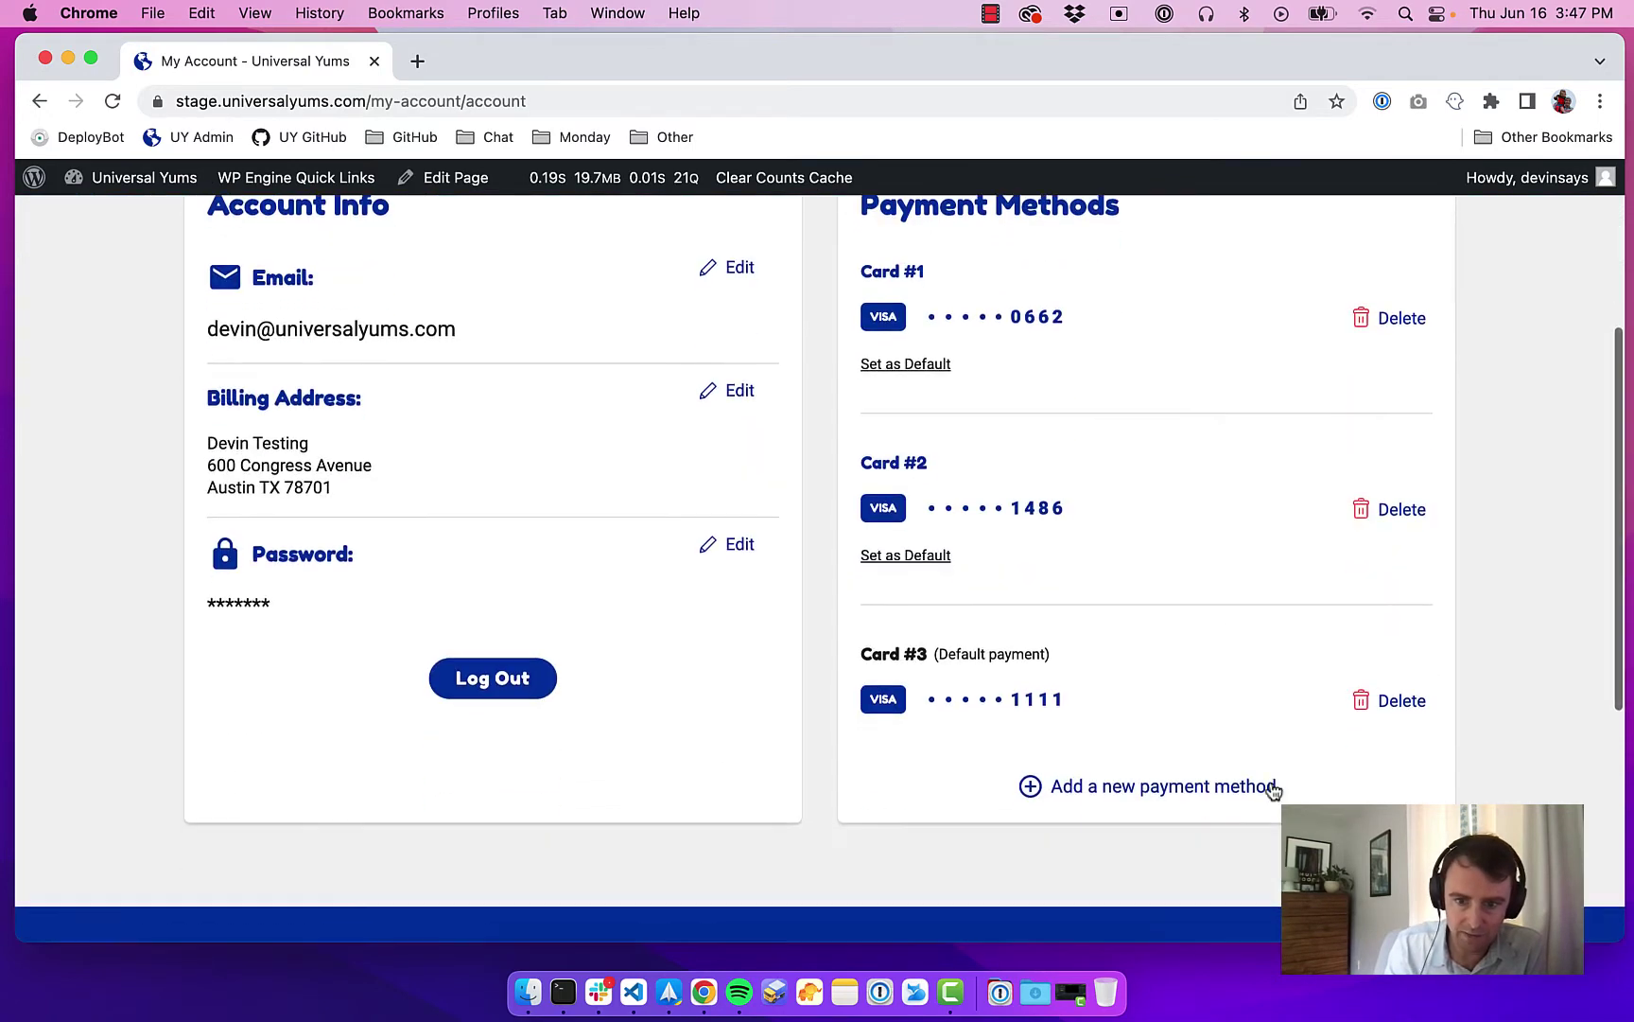
pyautogui.scroll(5, 1273, 784)
pyautogui.scroll(-2, 1123, 814)
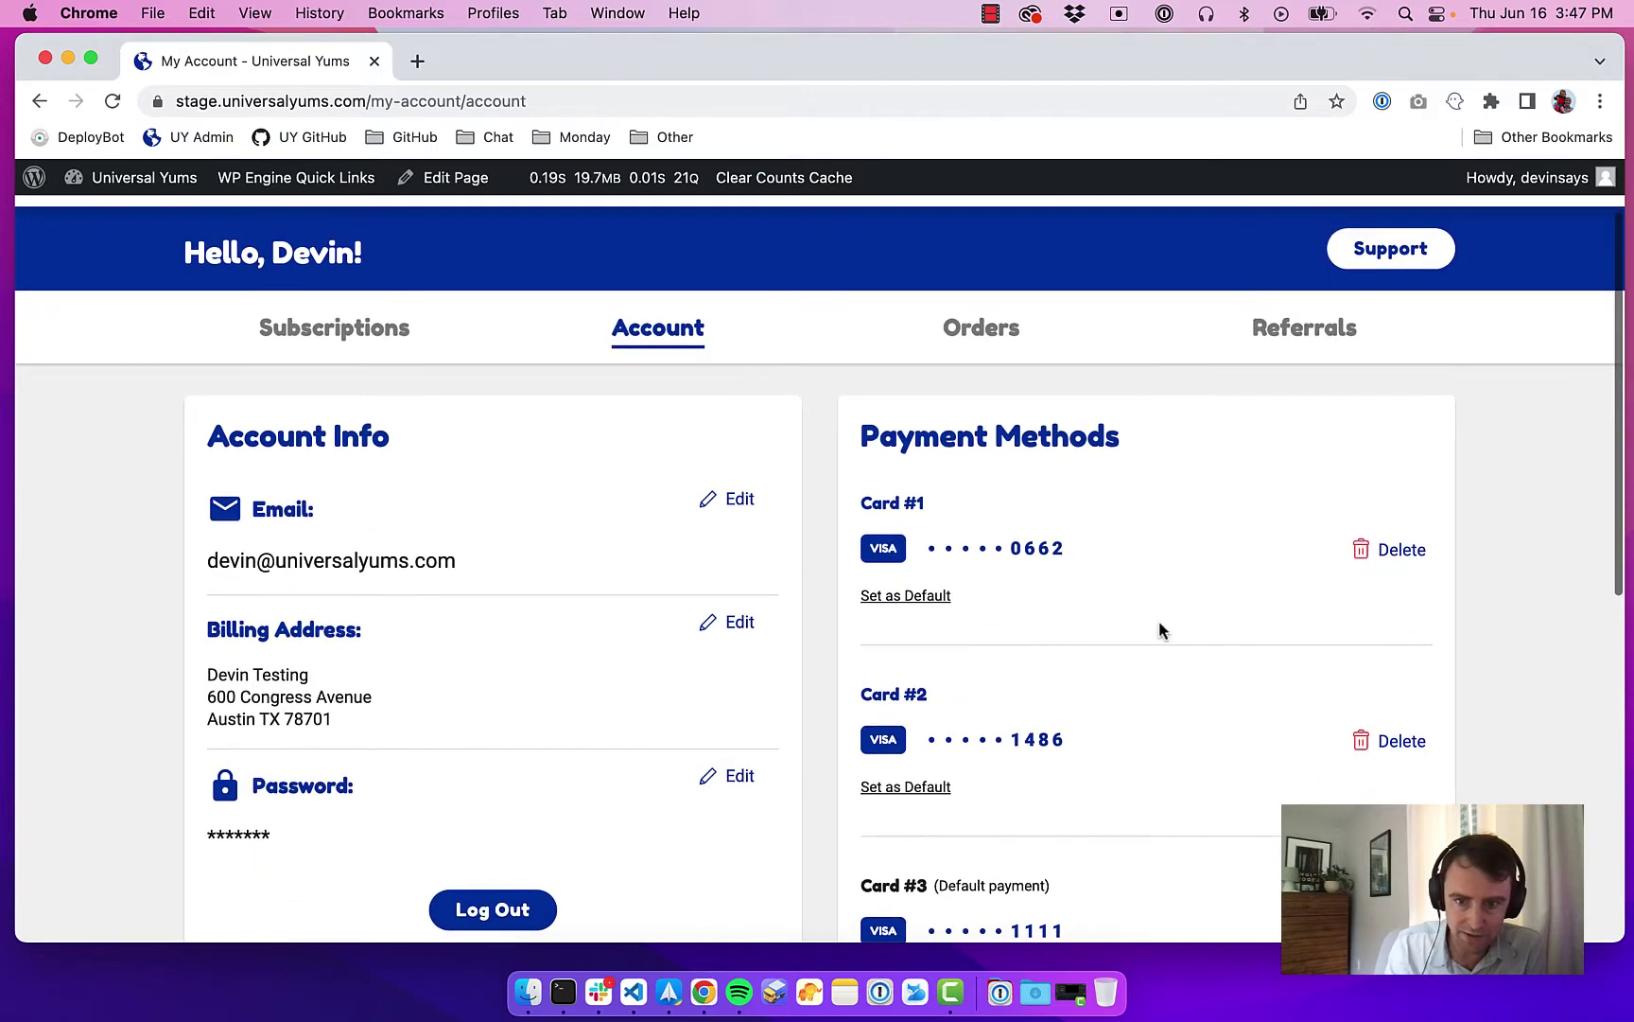
pyautogui.scroll(2, 1163, 625)
pyautogui.click(941, 427)
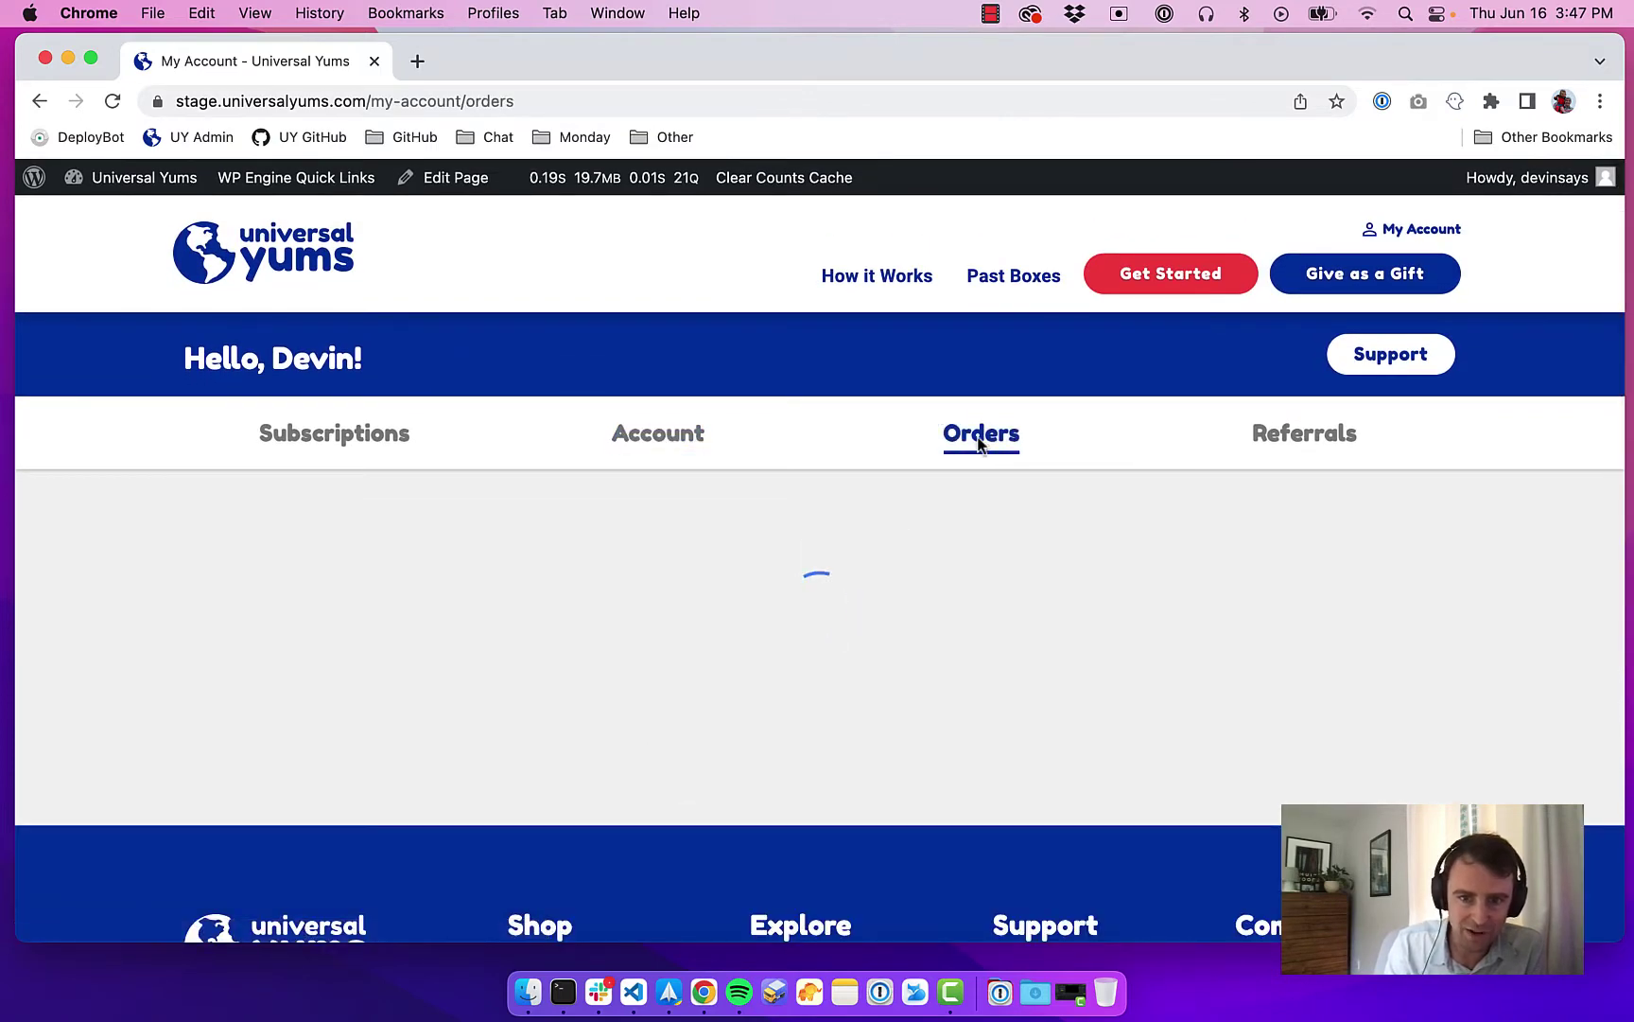
pyautogui.scroll(-5, 898, 635)
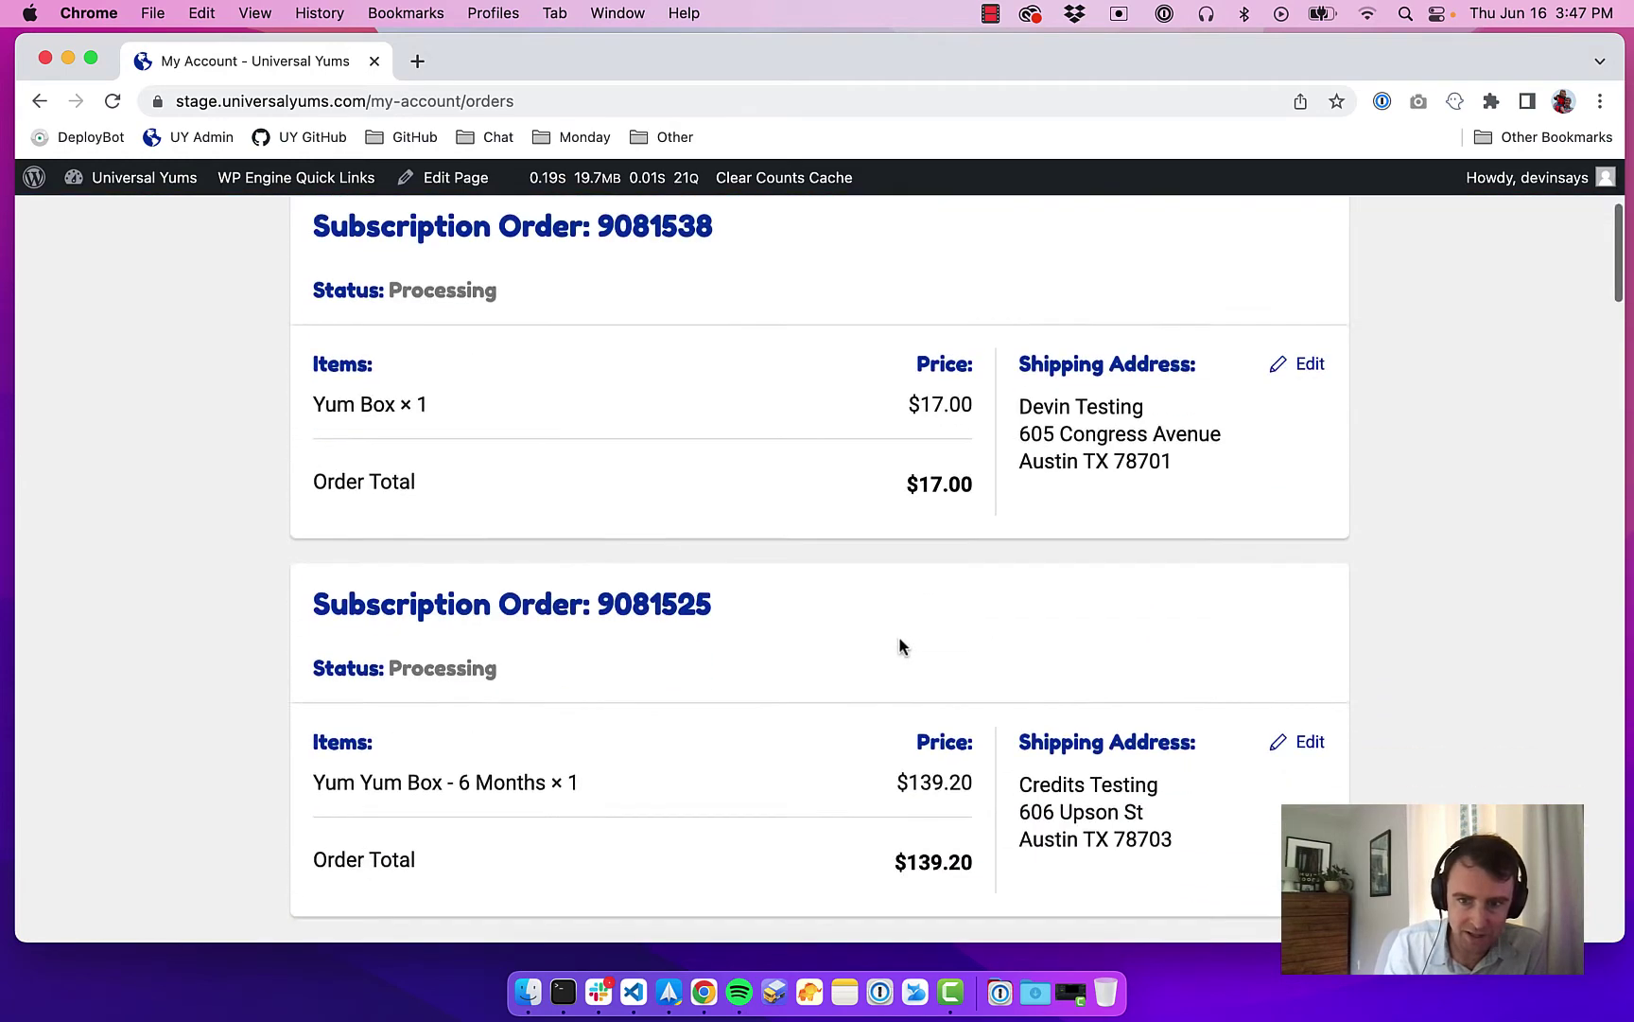
pyautogui.scroll(2, 898, 636)
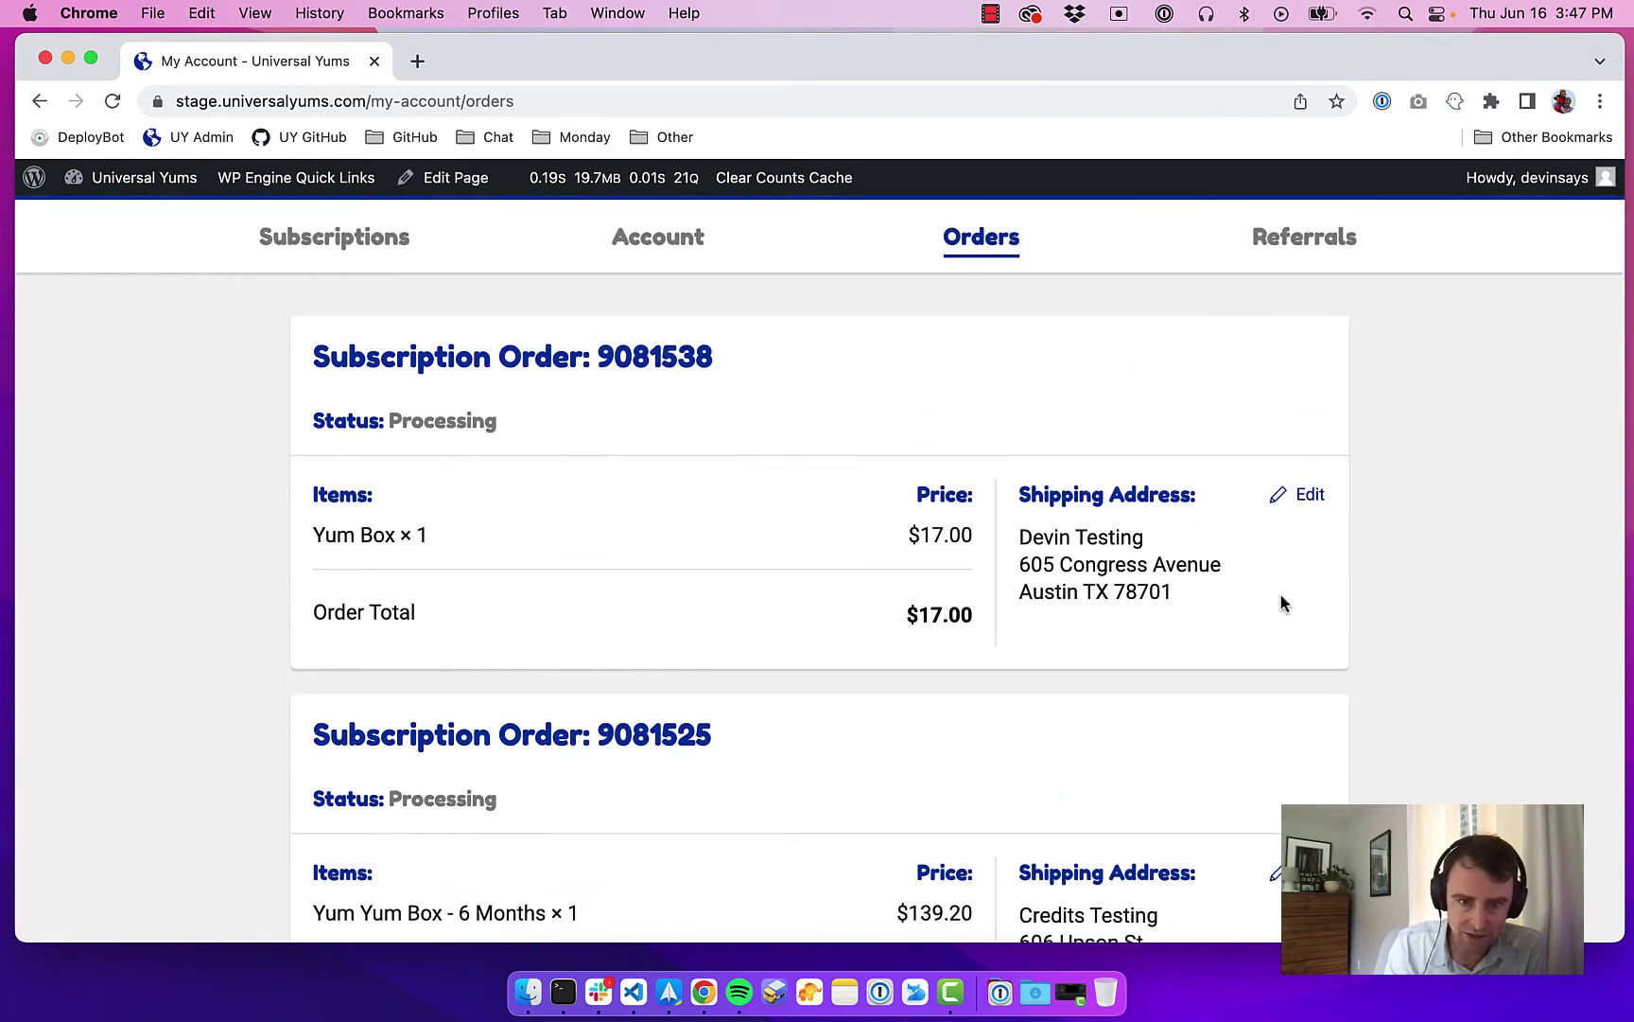
pyautogui.scroll(-1, 1248, 656)
pyautogui.scroll(-8, 1057, 631)
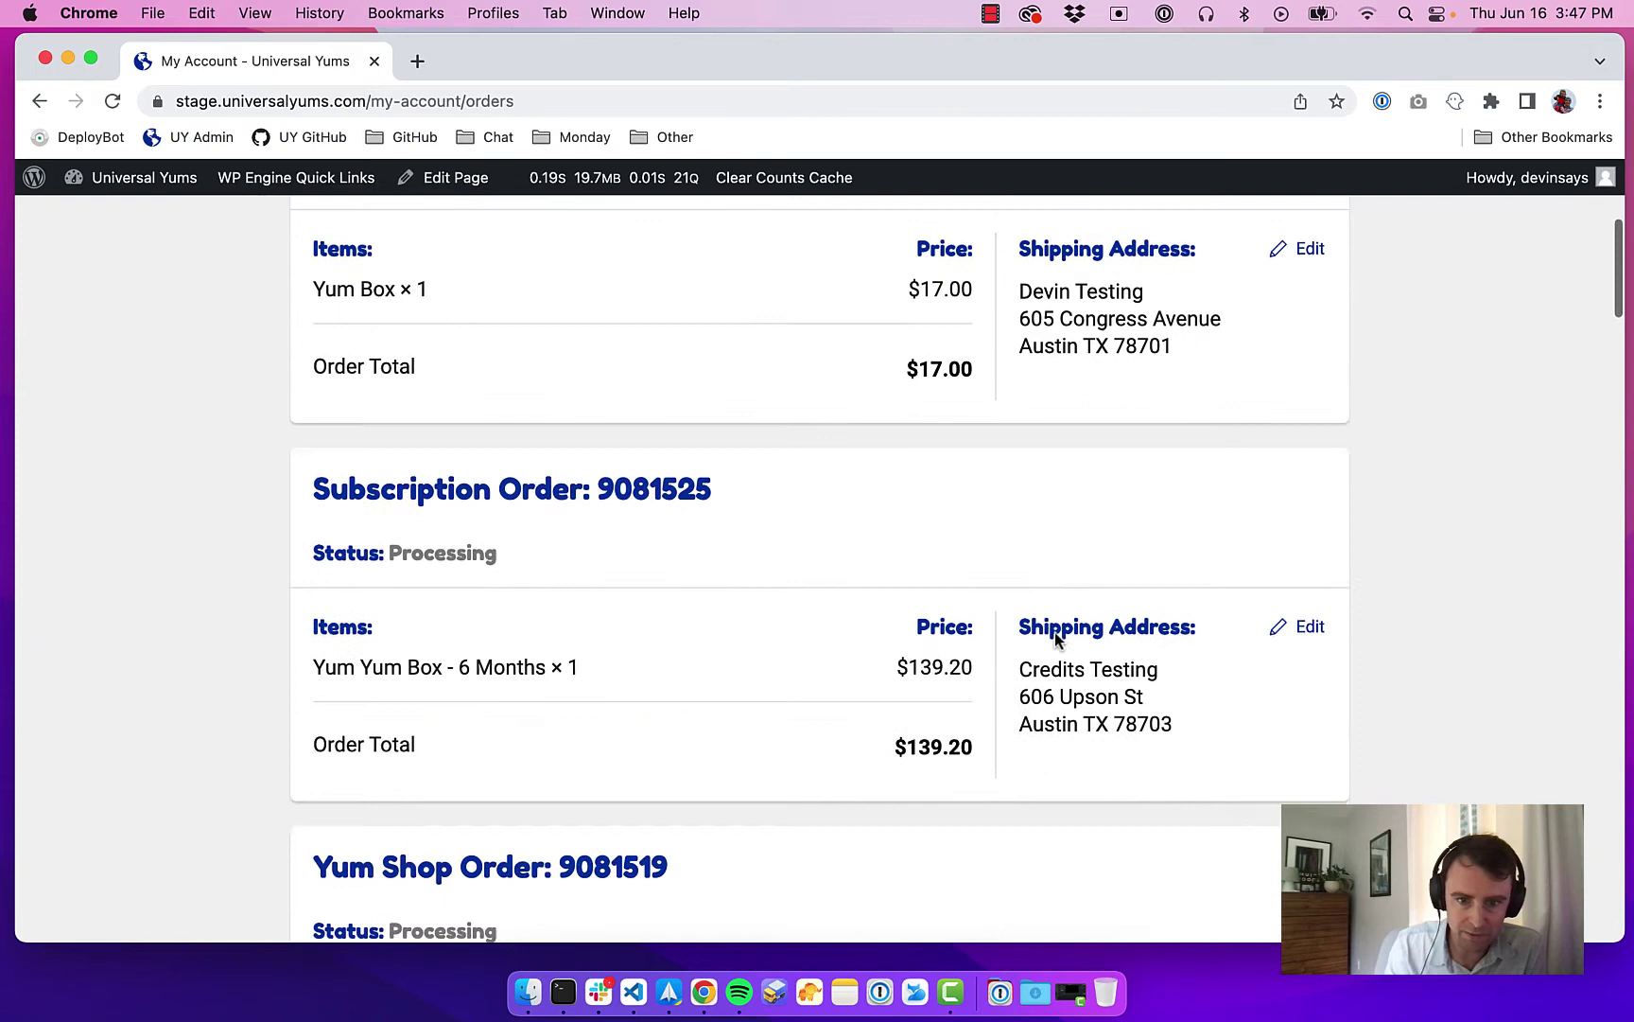
pyautogui.scroll(-3, 813, 800)
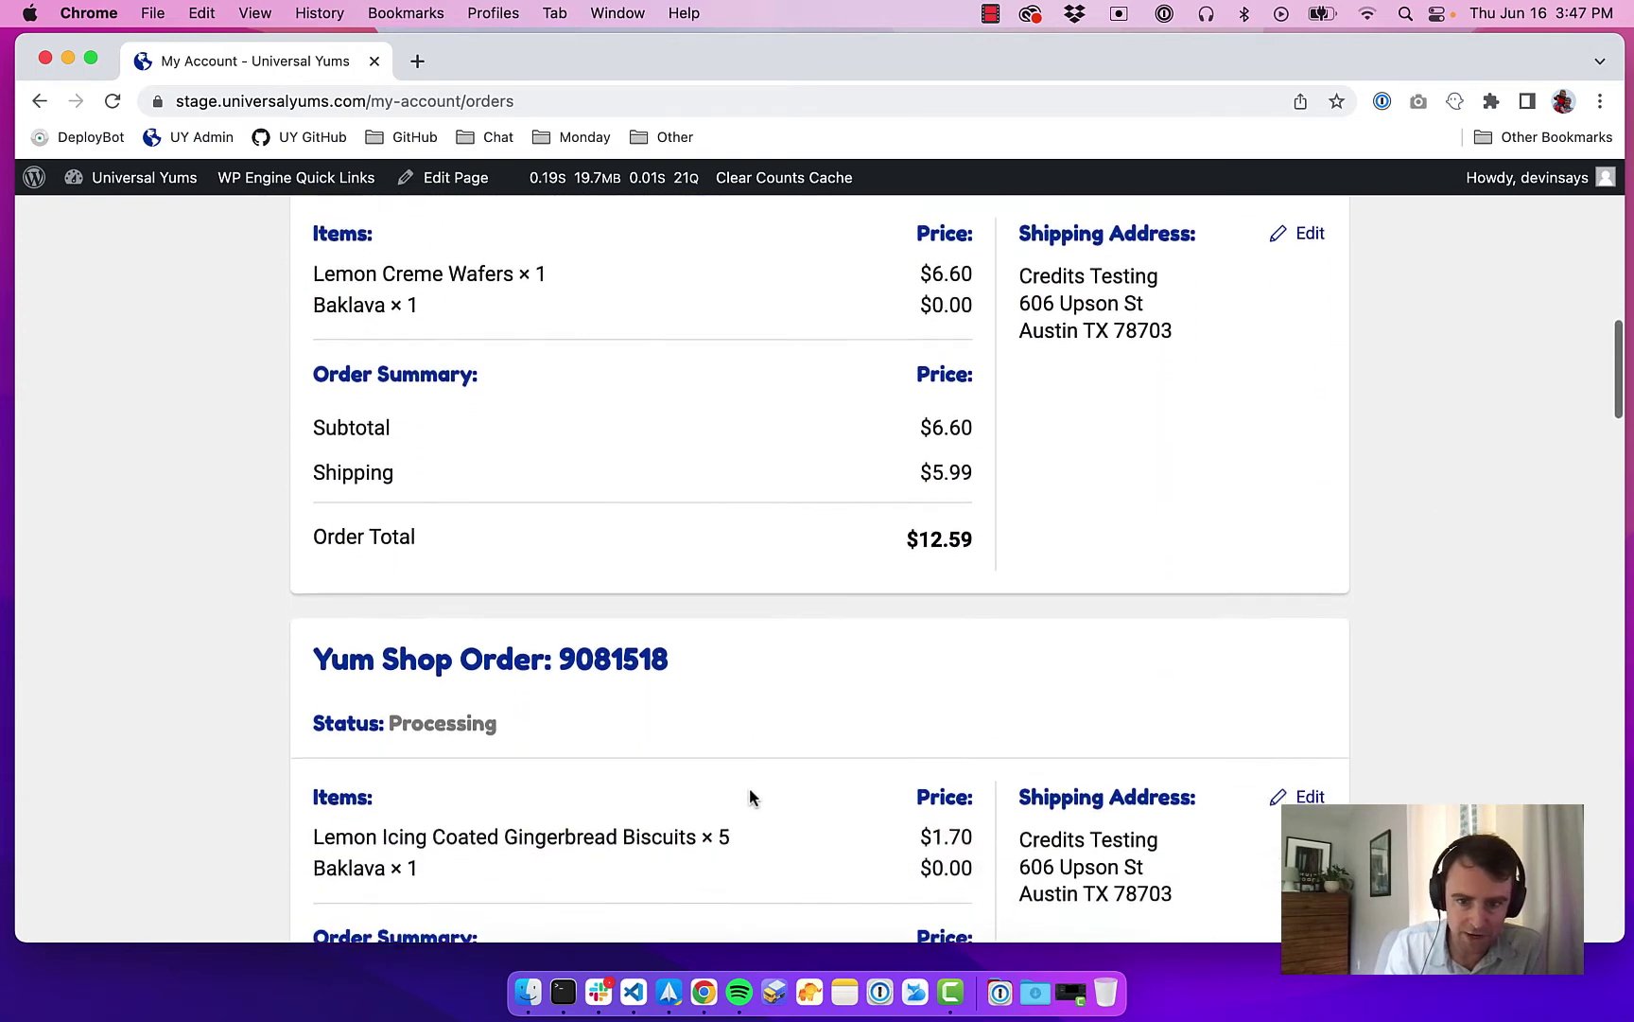
pyautogui.scroll(15, 750, 787)
pyautogui.scroll(-1, 770, 799)
# Open Referrals and check Your Referrals (none yet) and Your Credits ($0).
pyautogui.click(1277, 433)
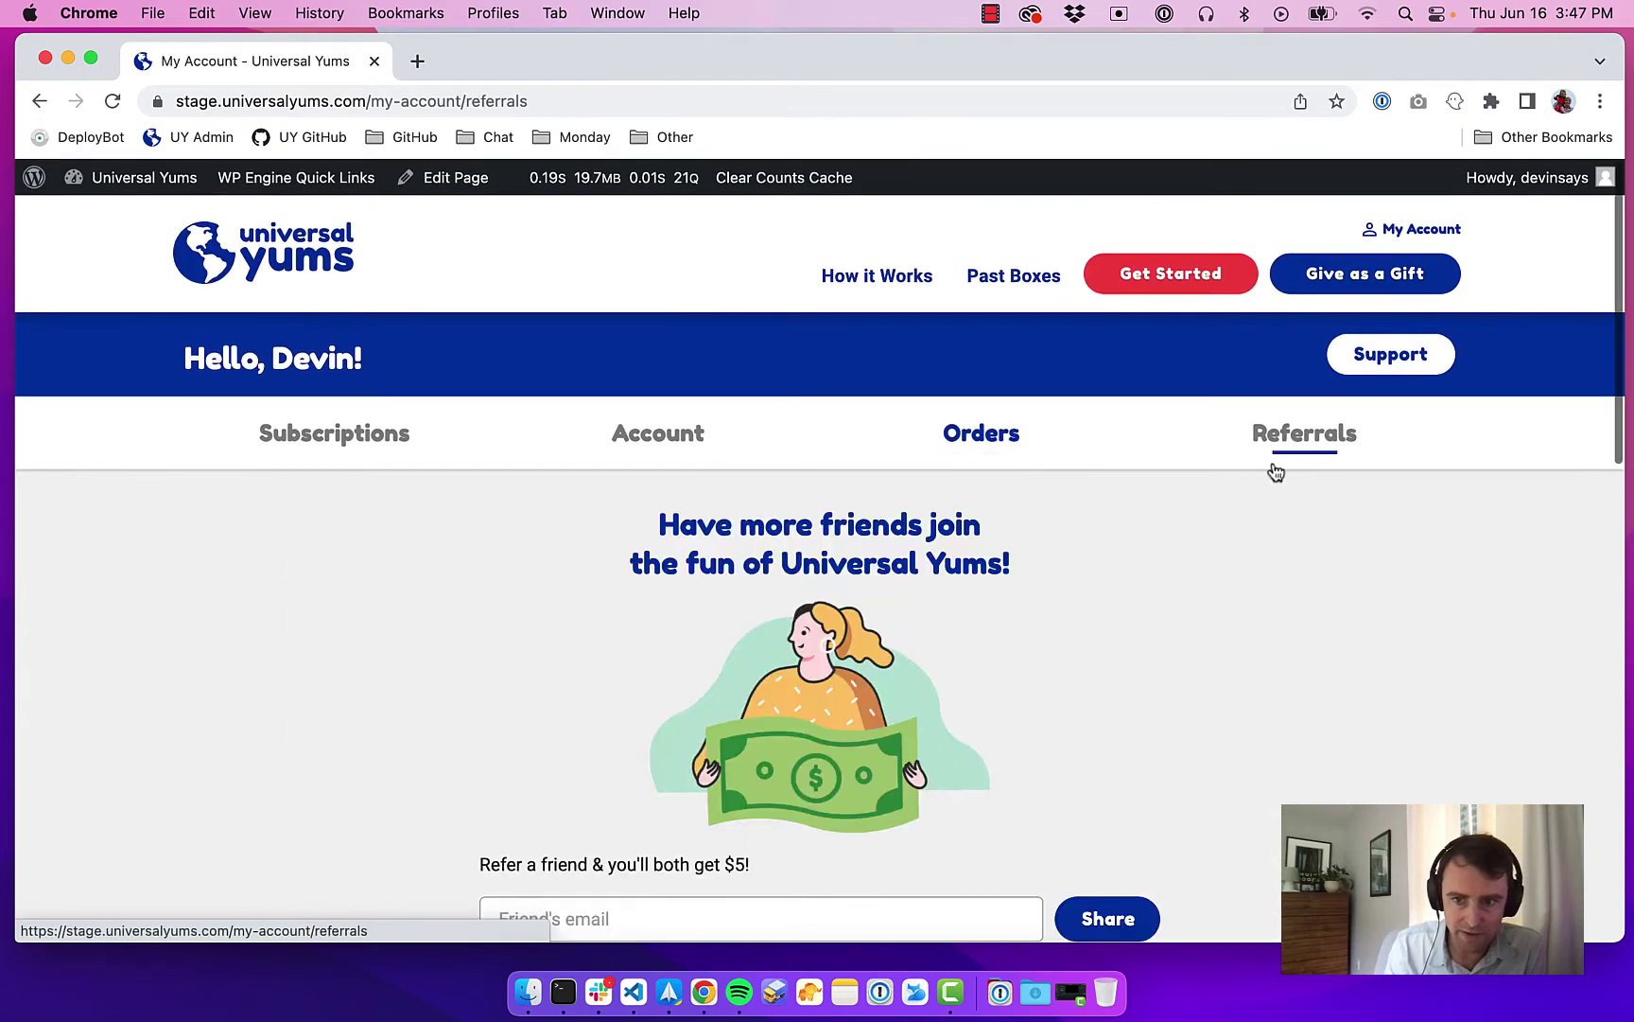
pyautogui.scroll(-1, 1266, 460)
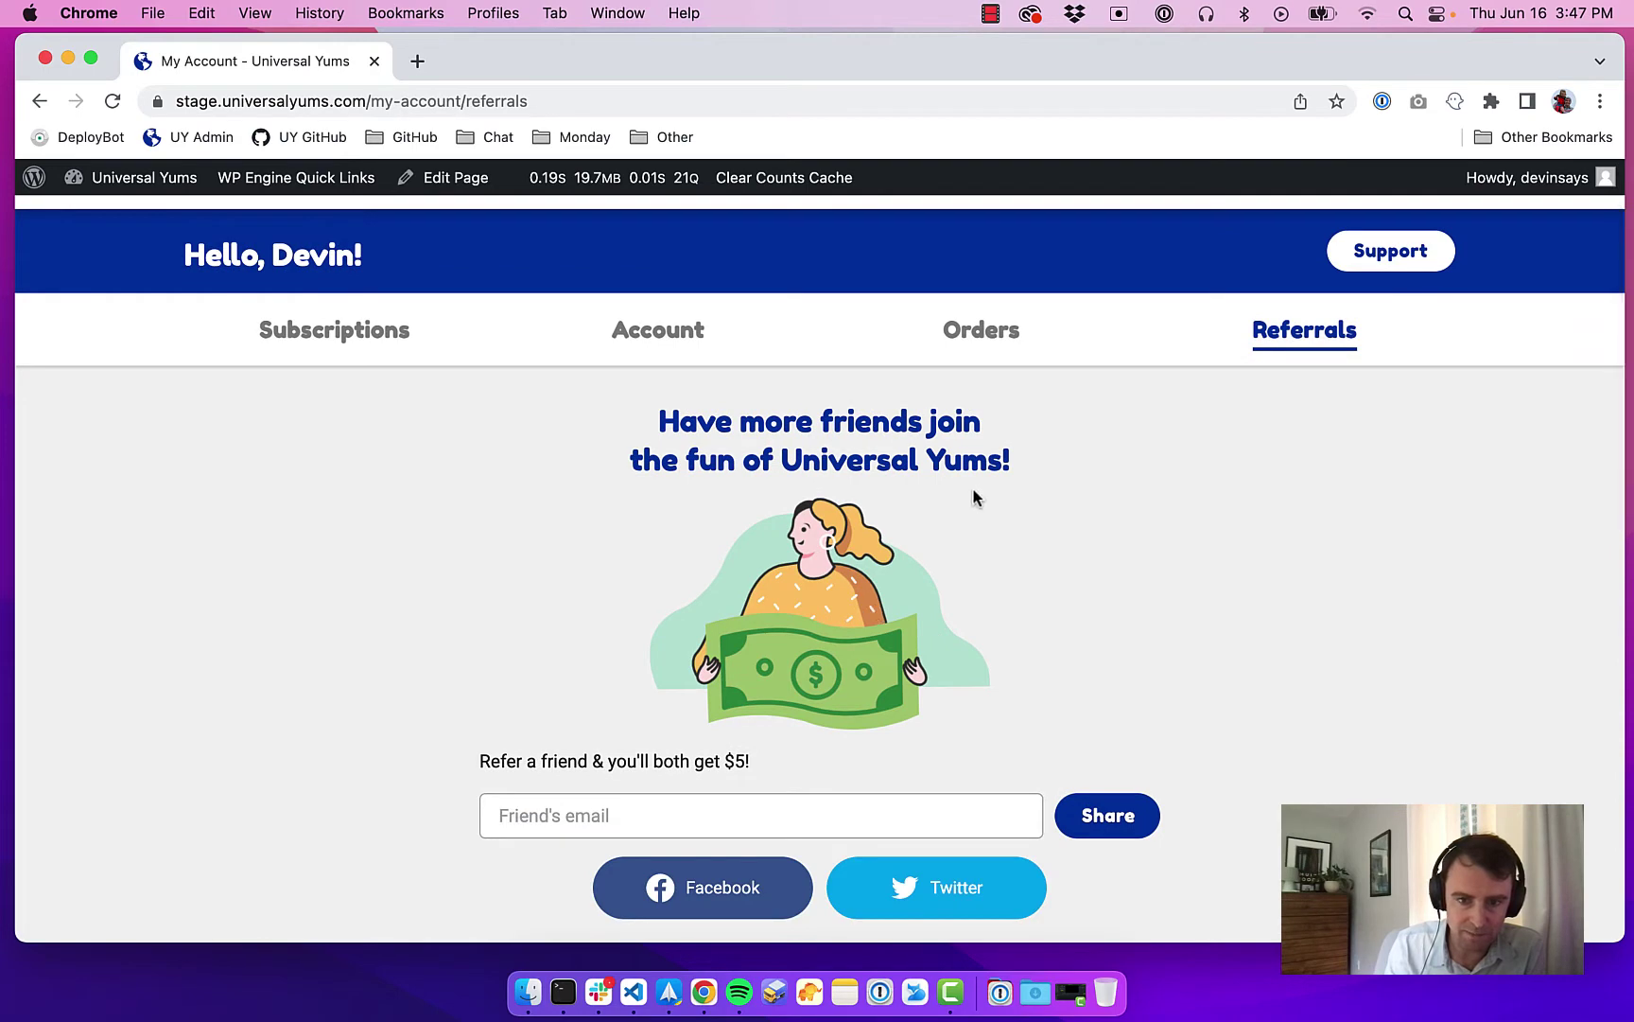
pyautogui.scroll(-1, 974, 497)
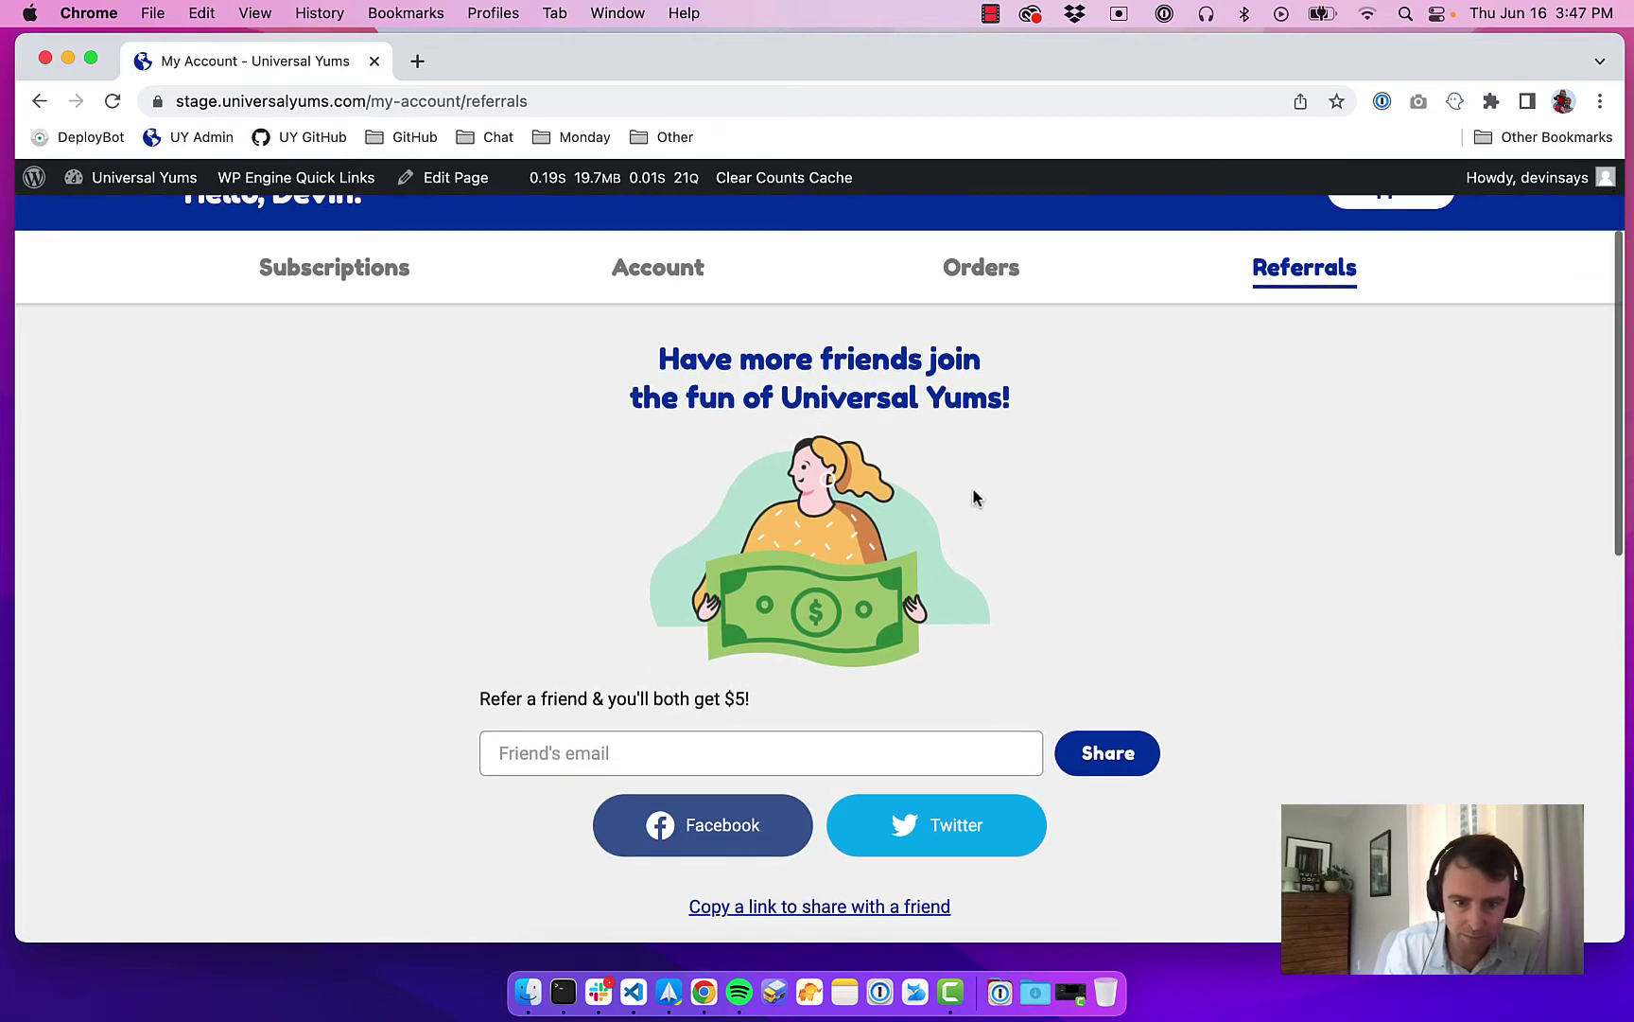
pyautogui.scroll(3, 1076, 511)
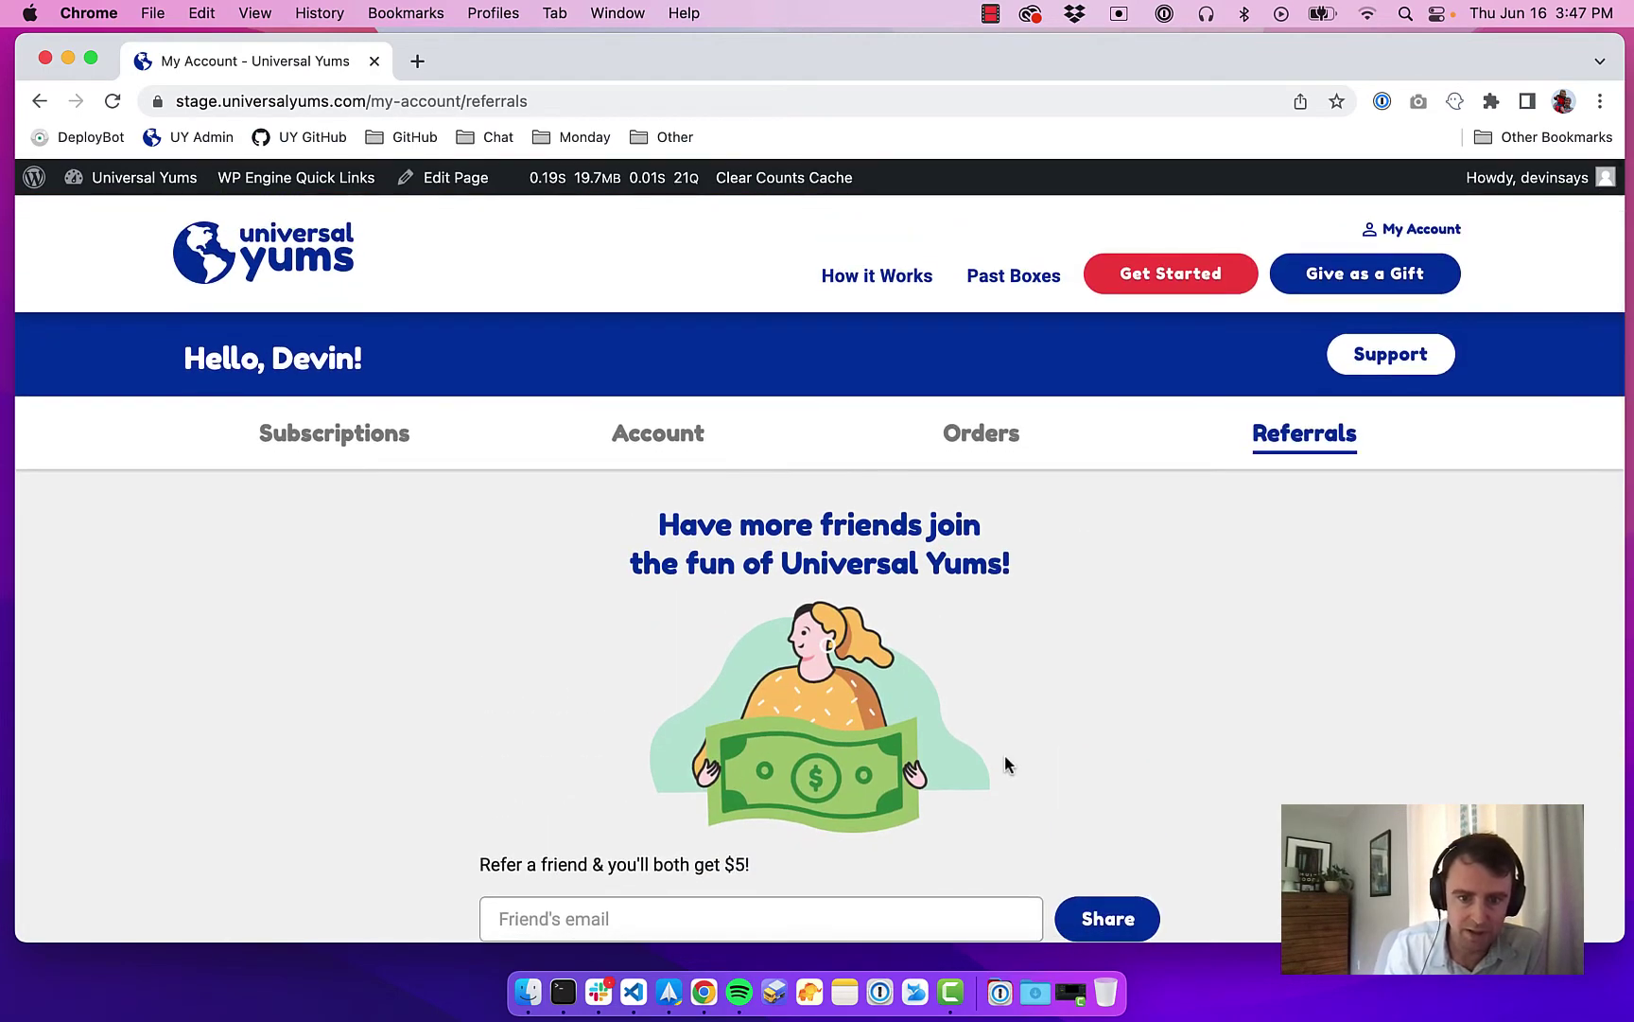
pyautogui.scroll(-10, 959, 668)
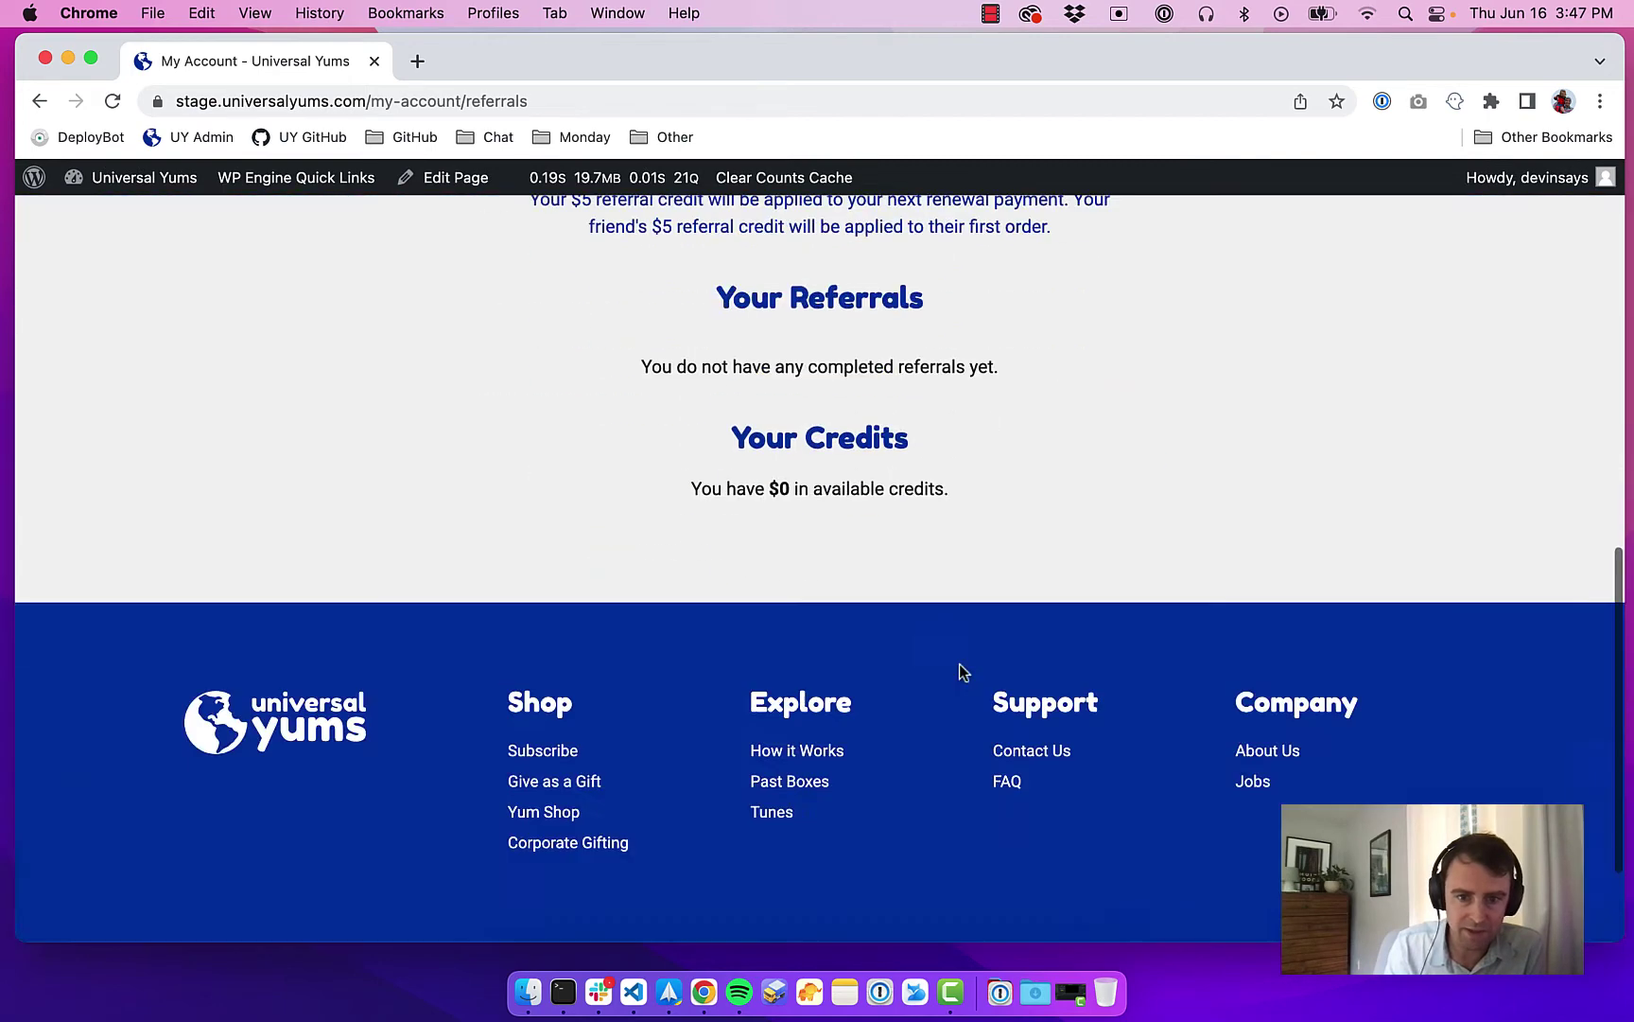
pyautogui.scroll(5, 823, 303)
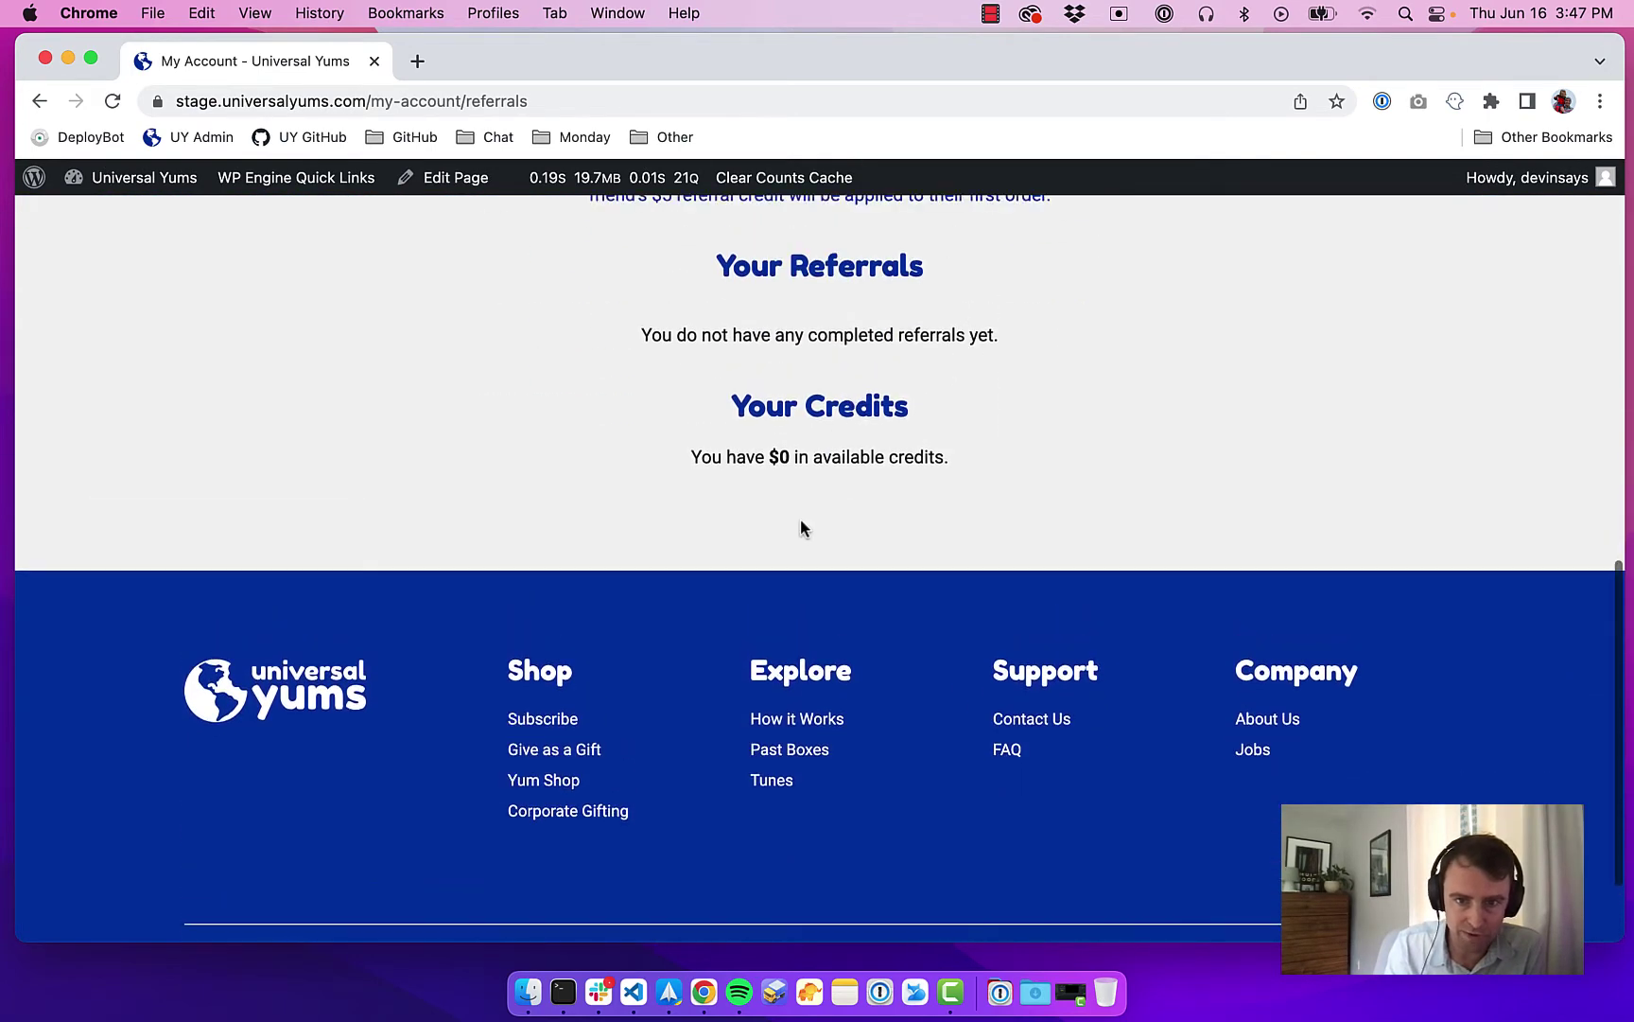
pyautogui.scroll(10, 817, 511)
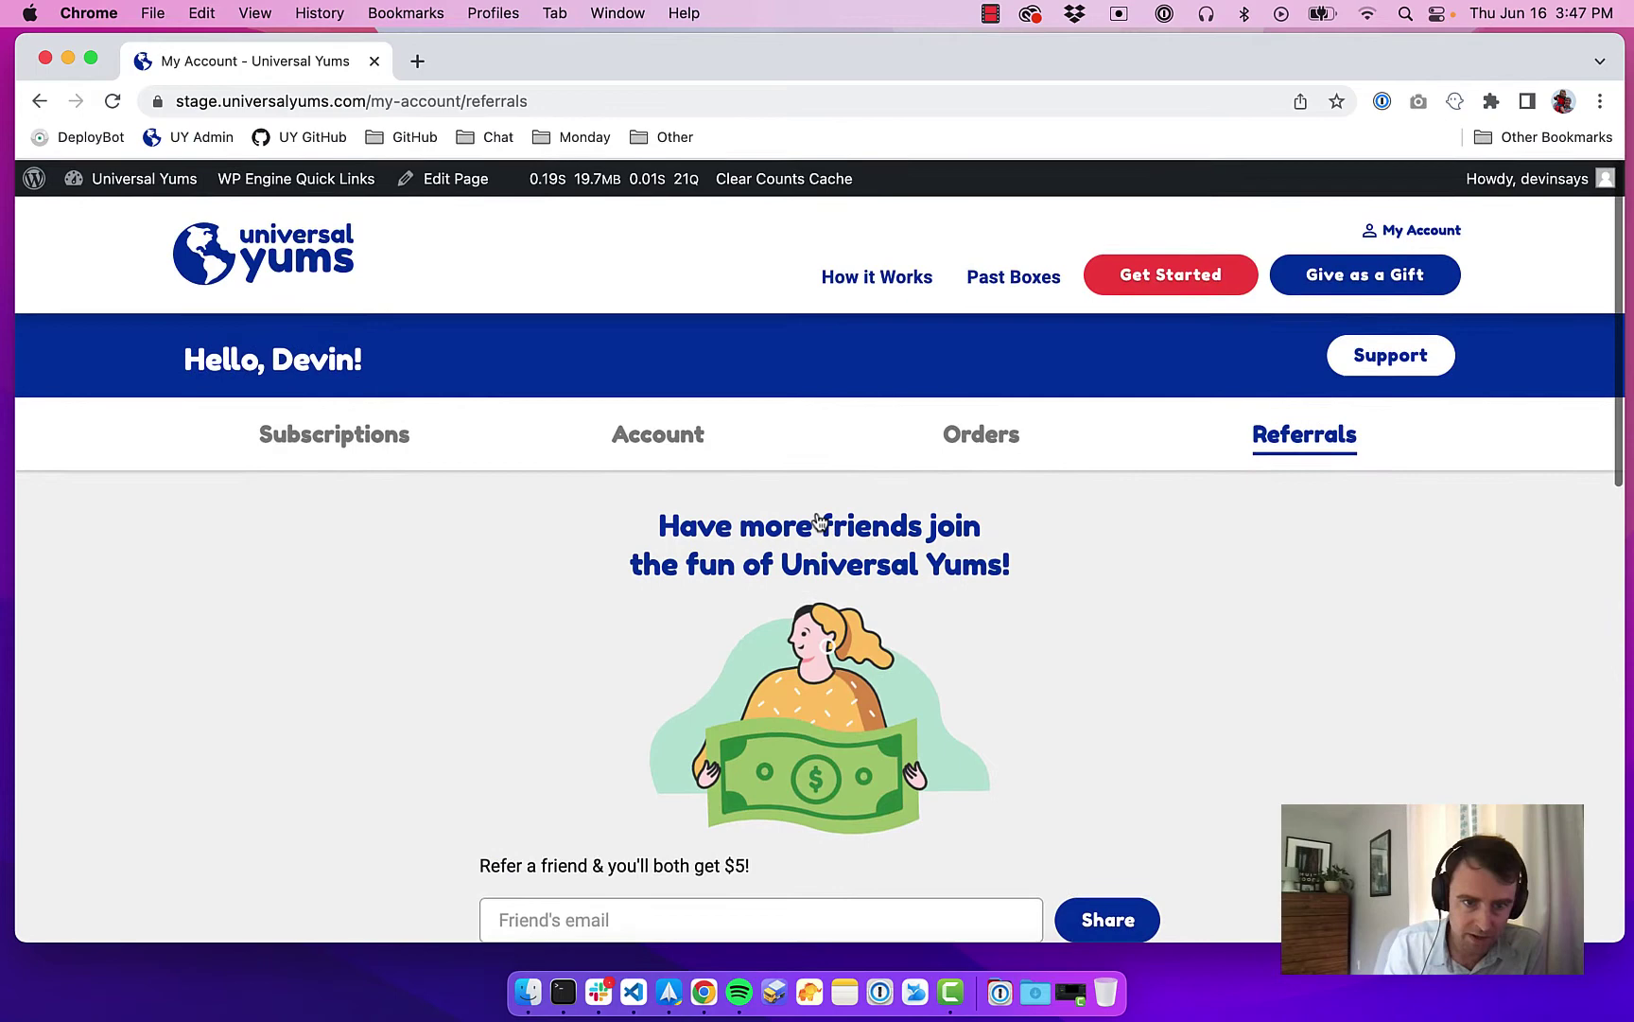
# Return to the Subscriptions tab and review the active monthly and gift subscriptions.
pyautogui.click(370, 432)
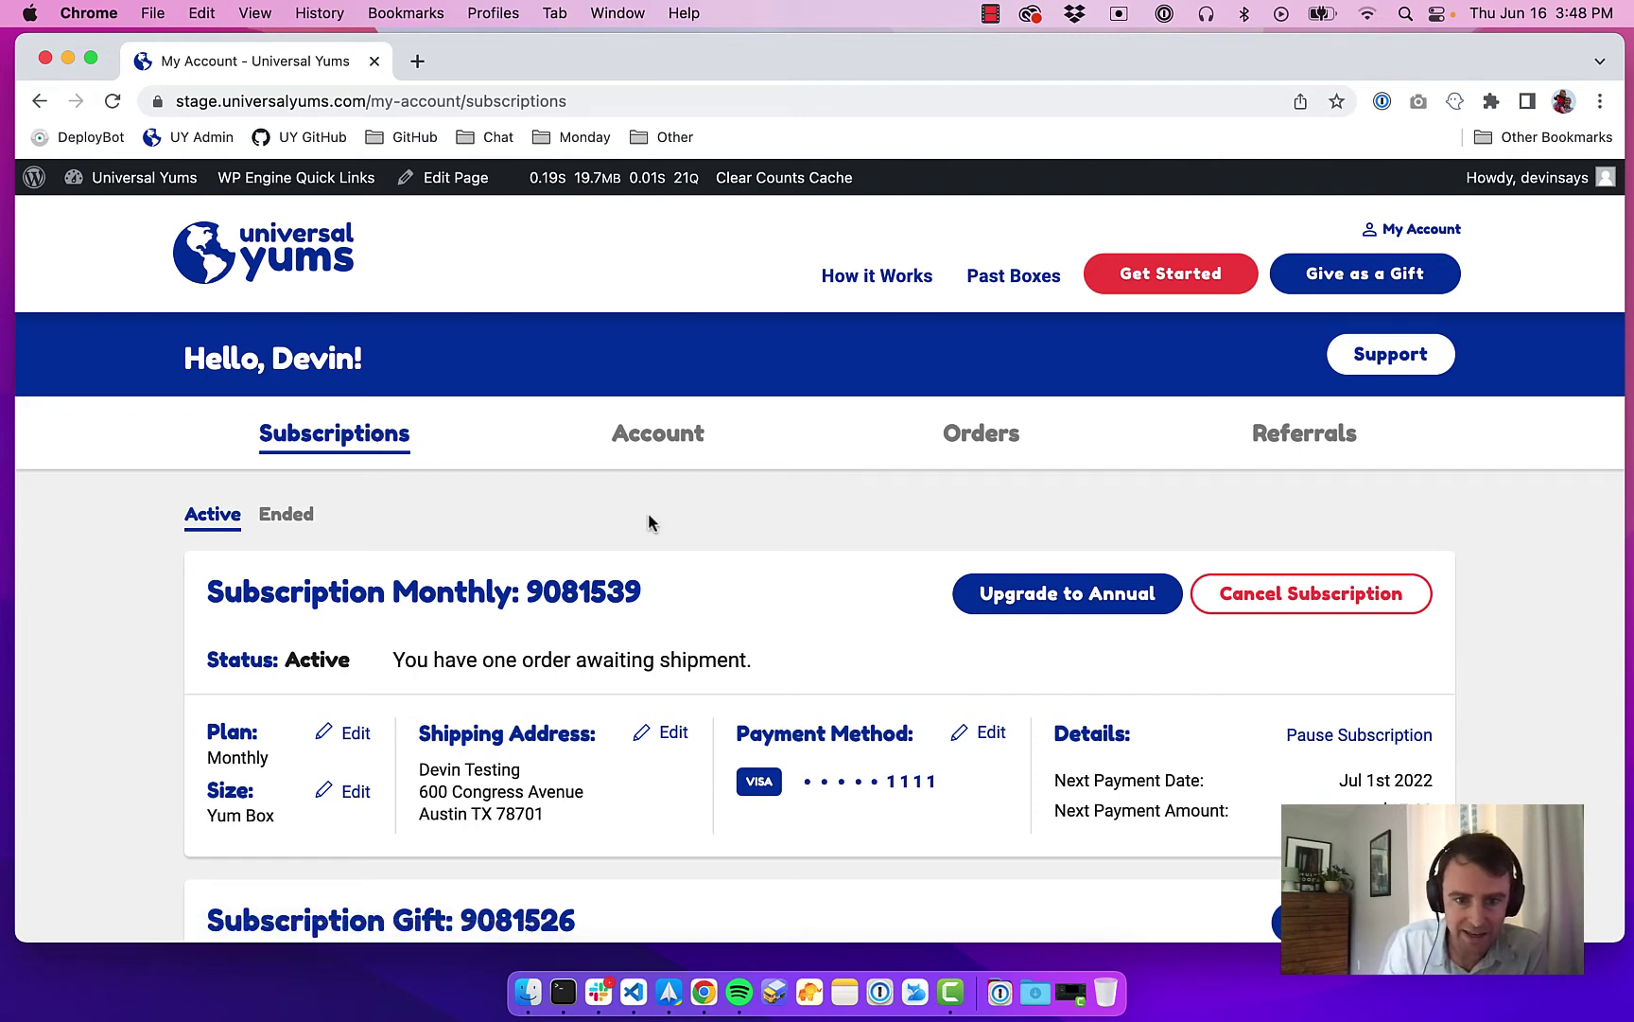
pyautogui.scroll(-1, 649, 519)
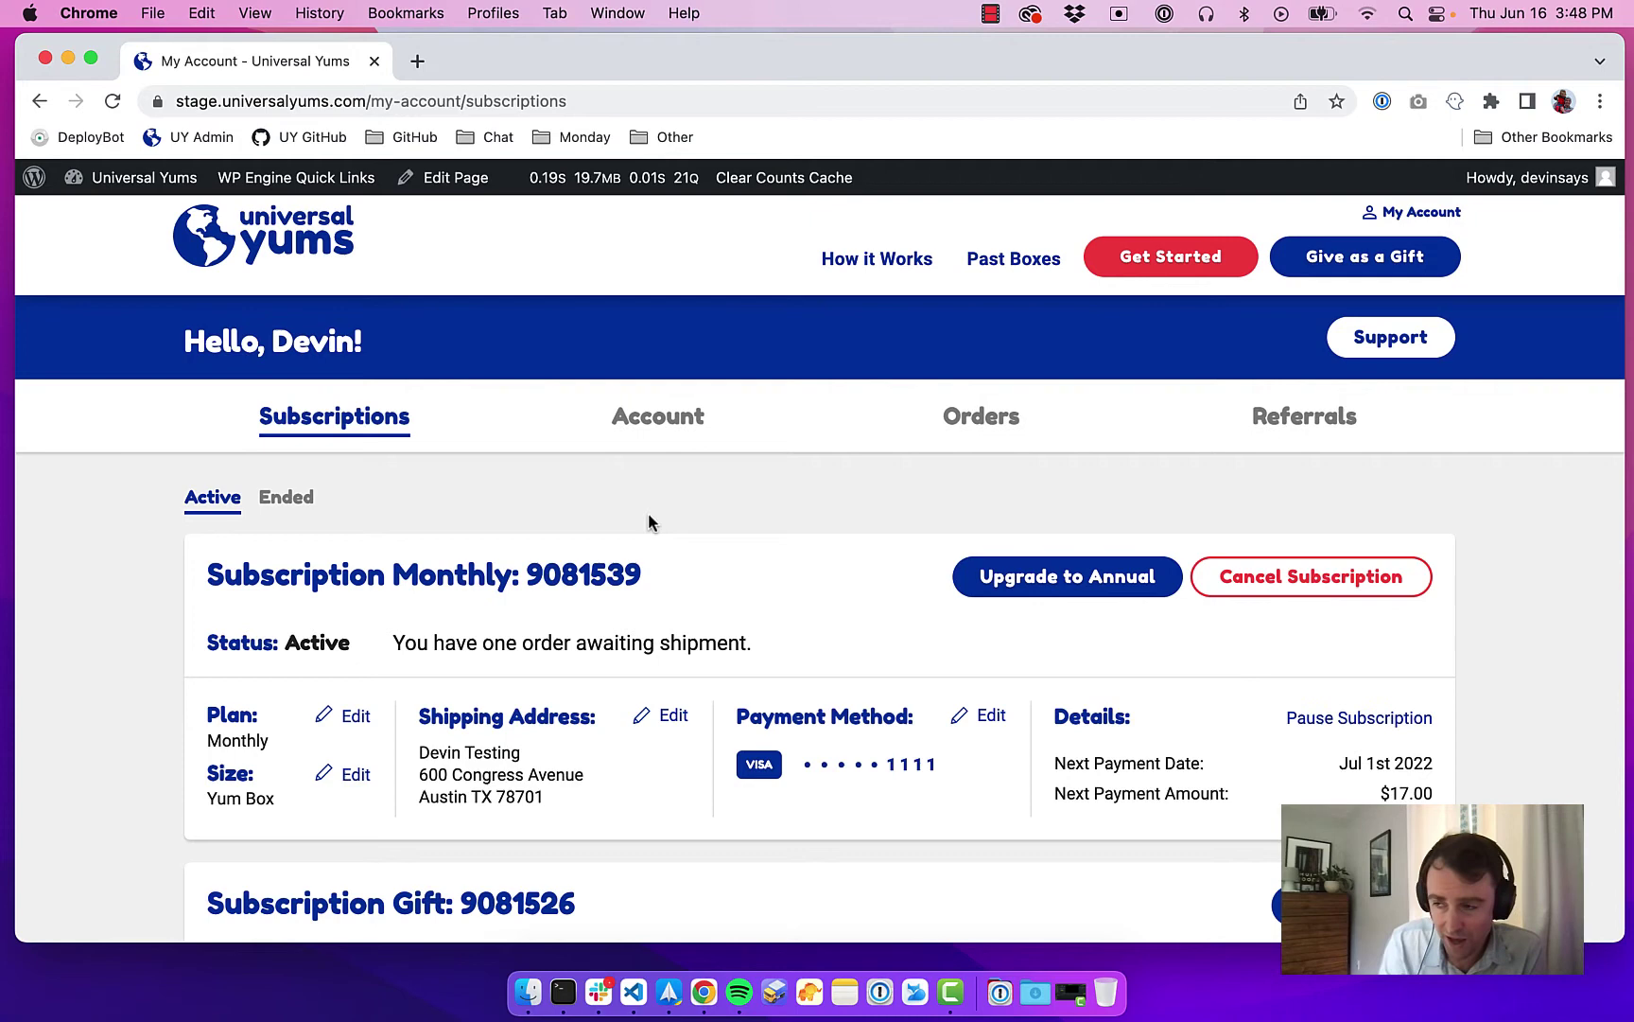
pyautogui.scroll(-3, 648, 520)
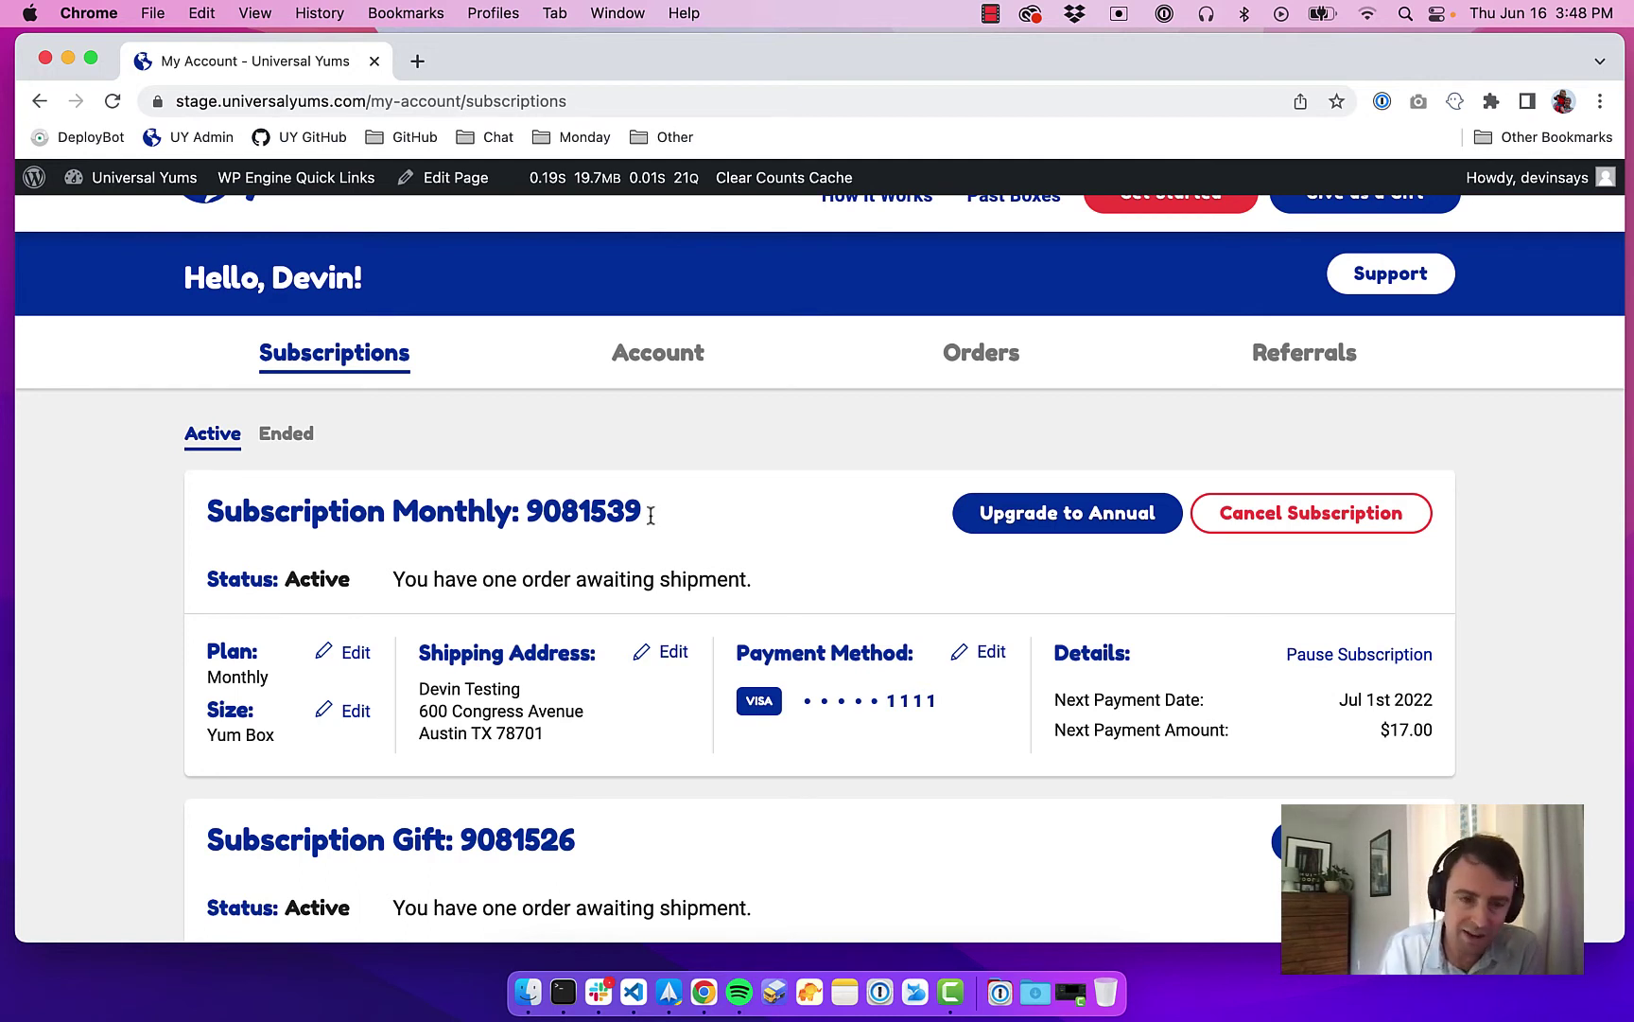
# Open and close the monthly plan's Update Billing Schedule dialog, then scroll through the monthly, gift and annual subscriptions.
pyautogui.click(352, 653)
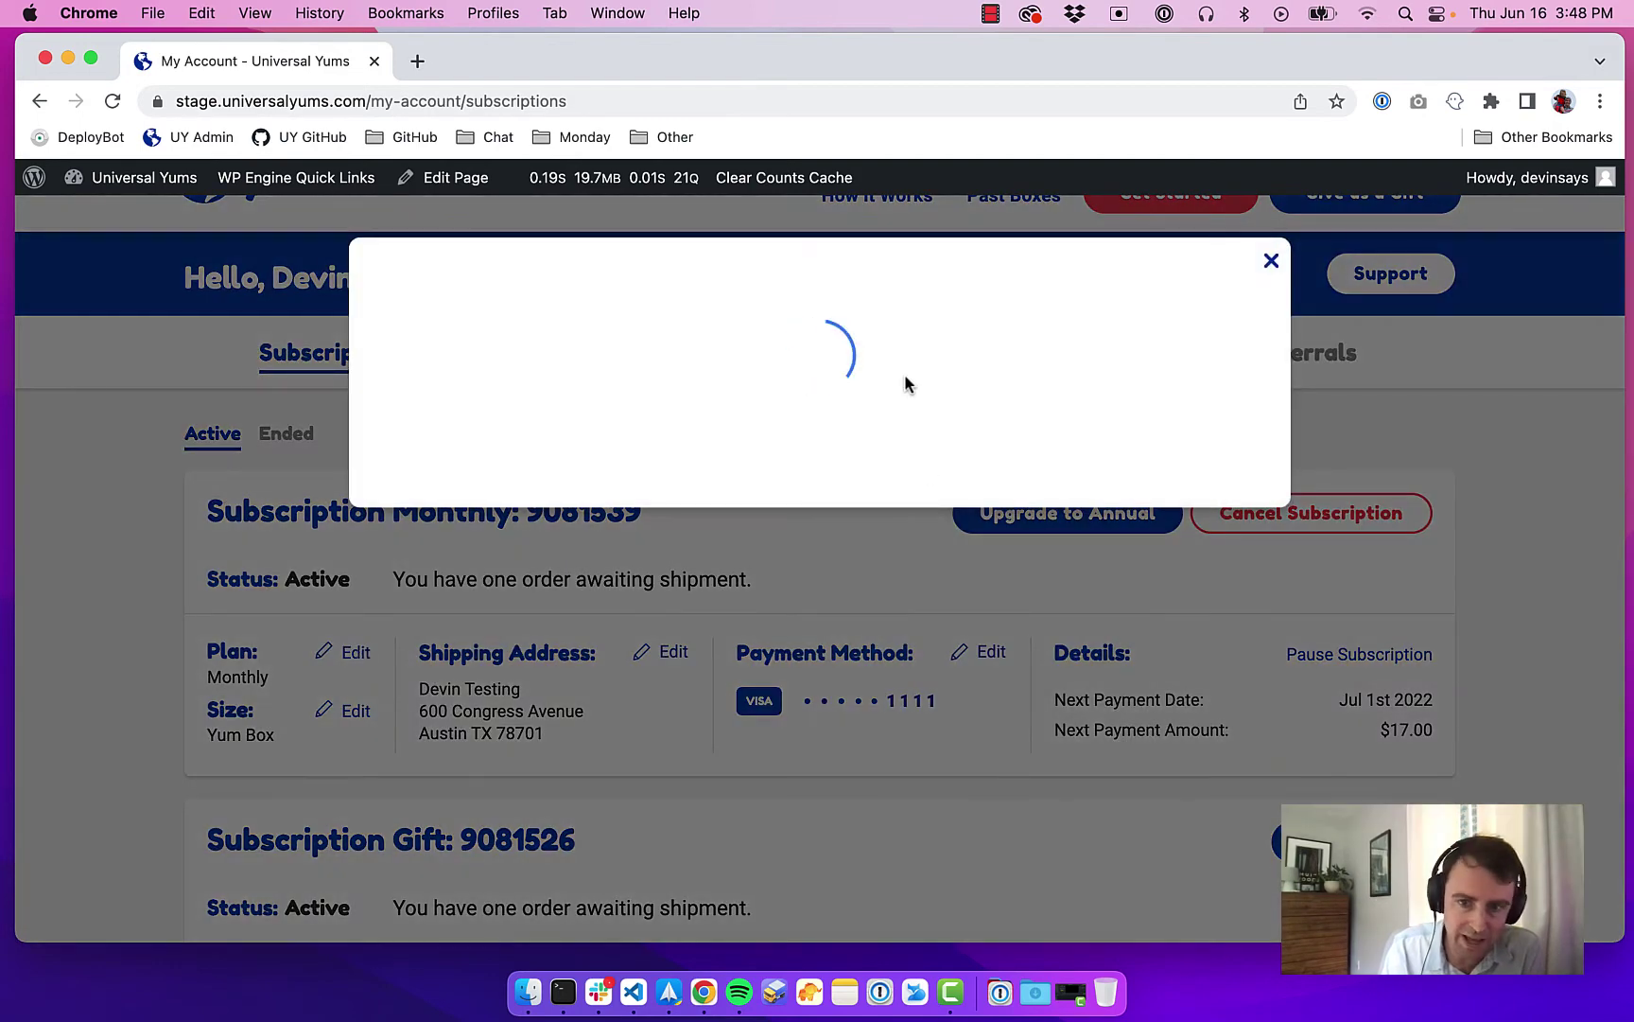
pyautogui.click(1271, 261)
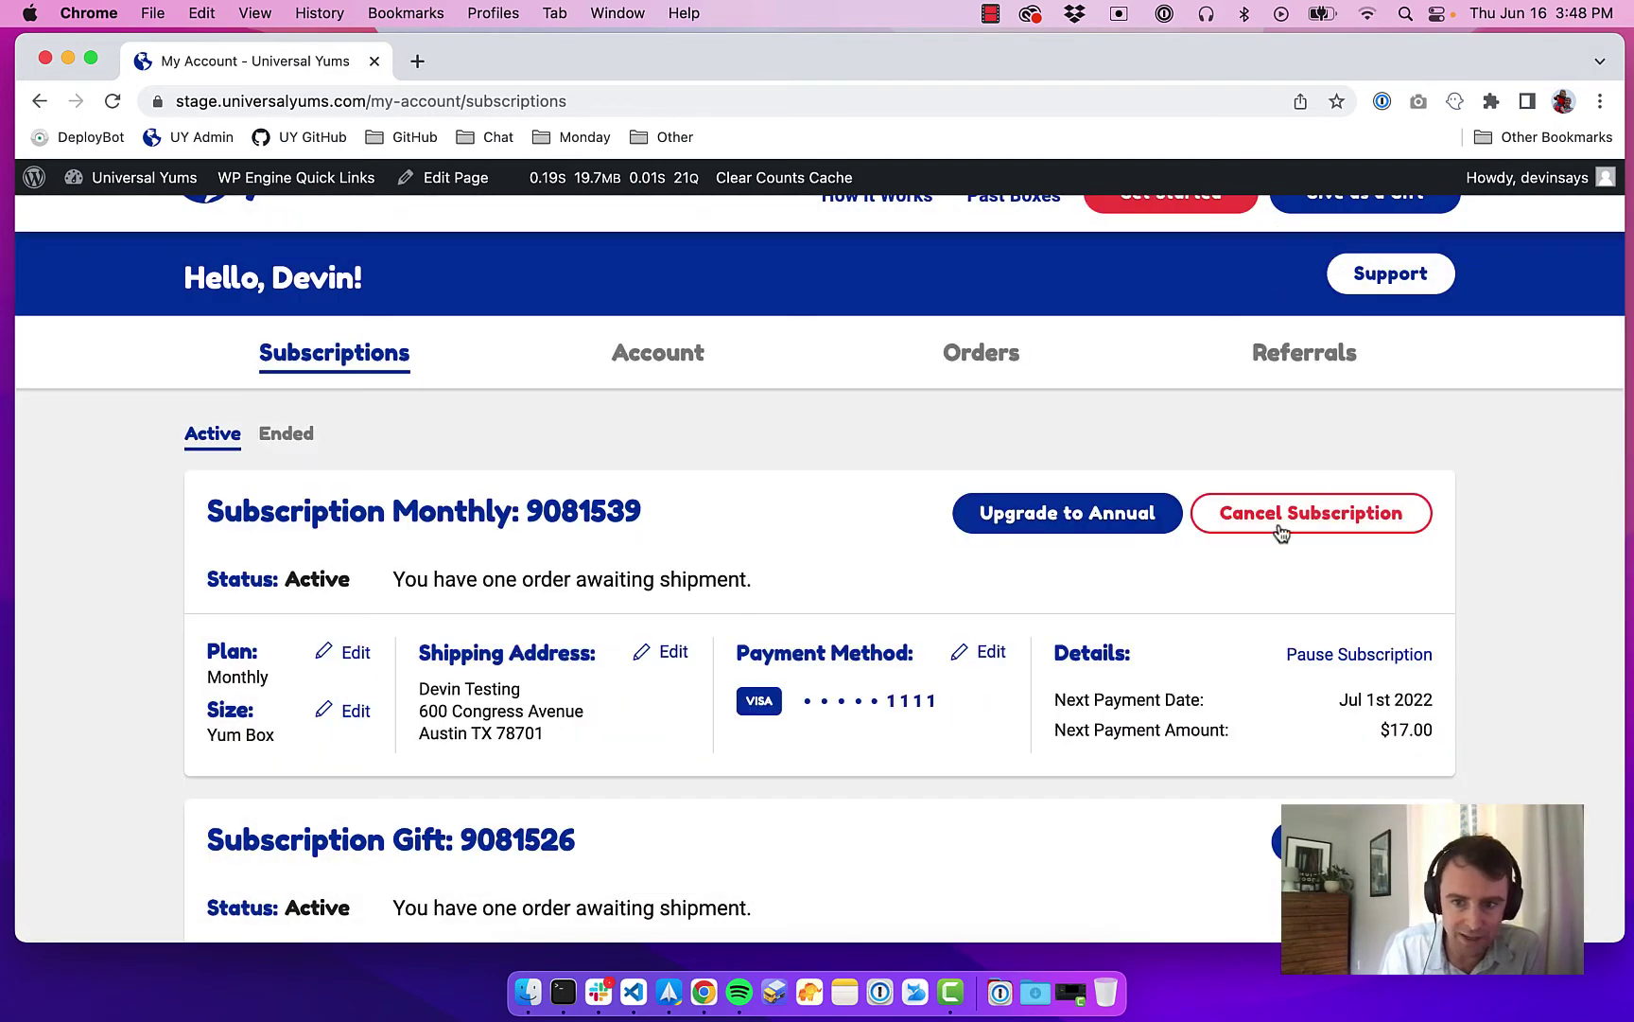
pyautogui.scroll(-1, 1022, 632)
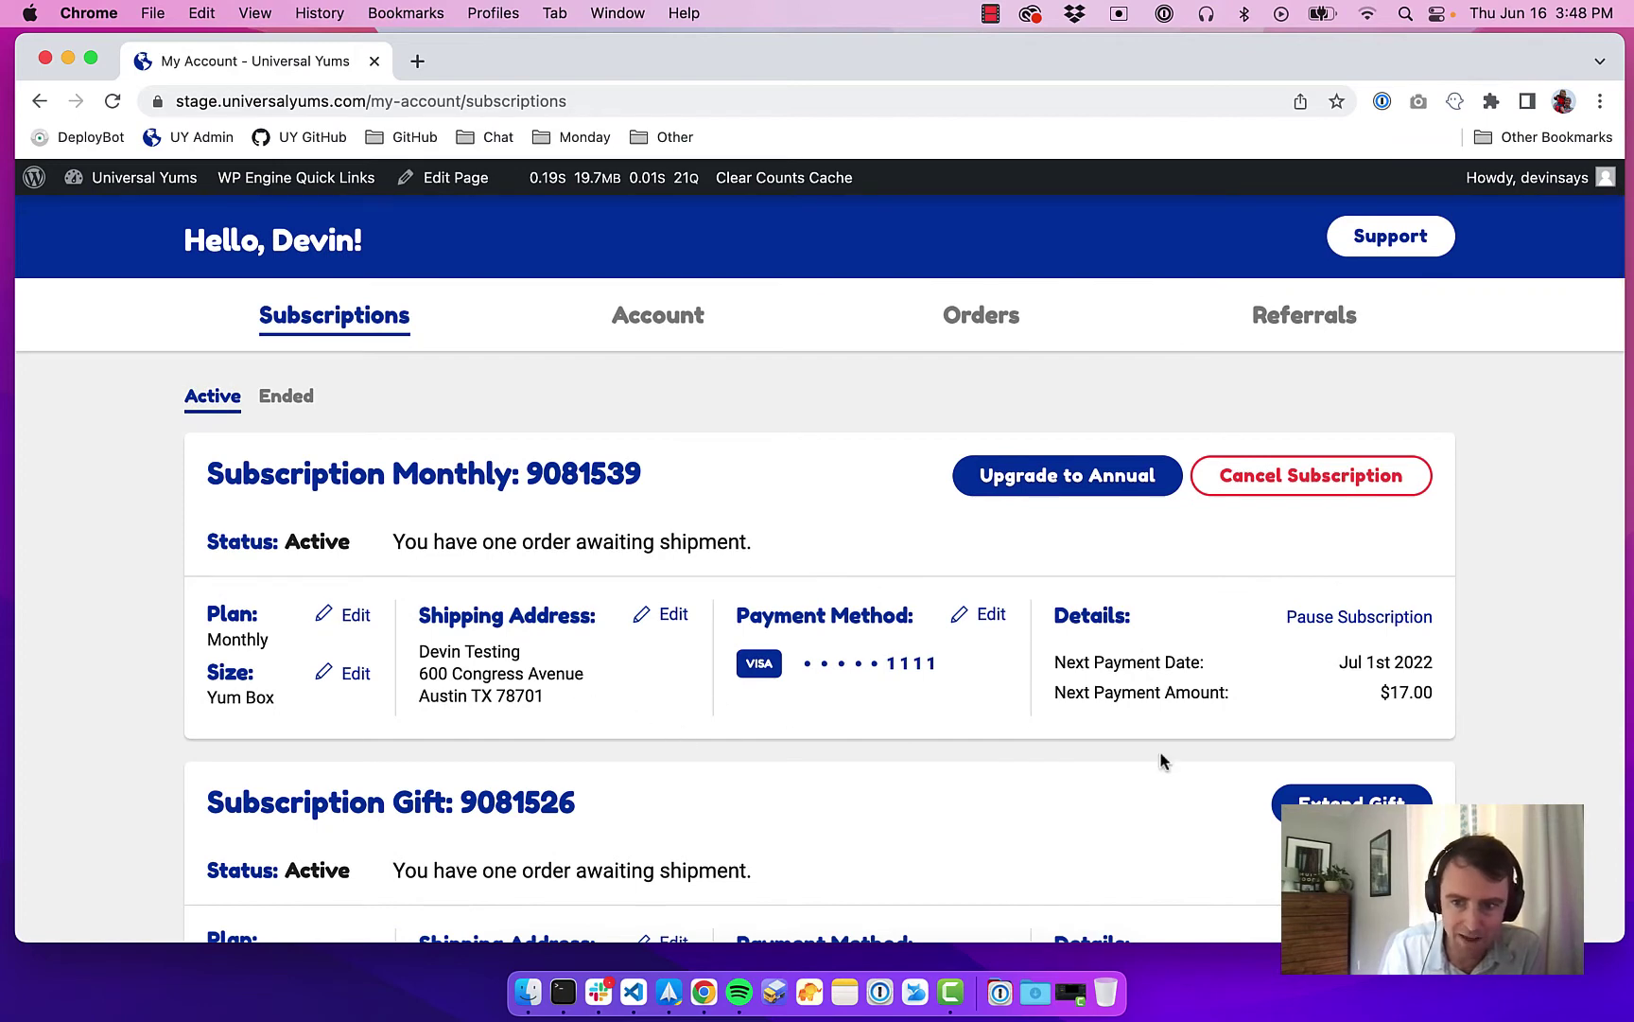
pyautogui.scroll(-2, 1161, 789)
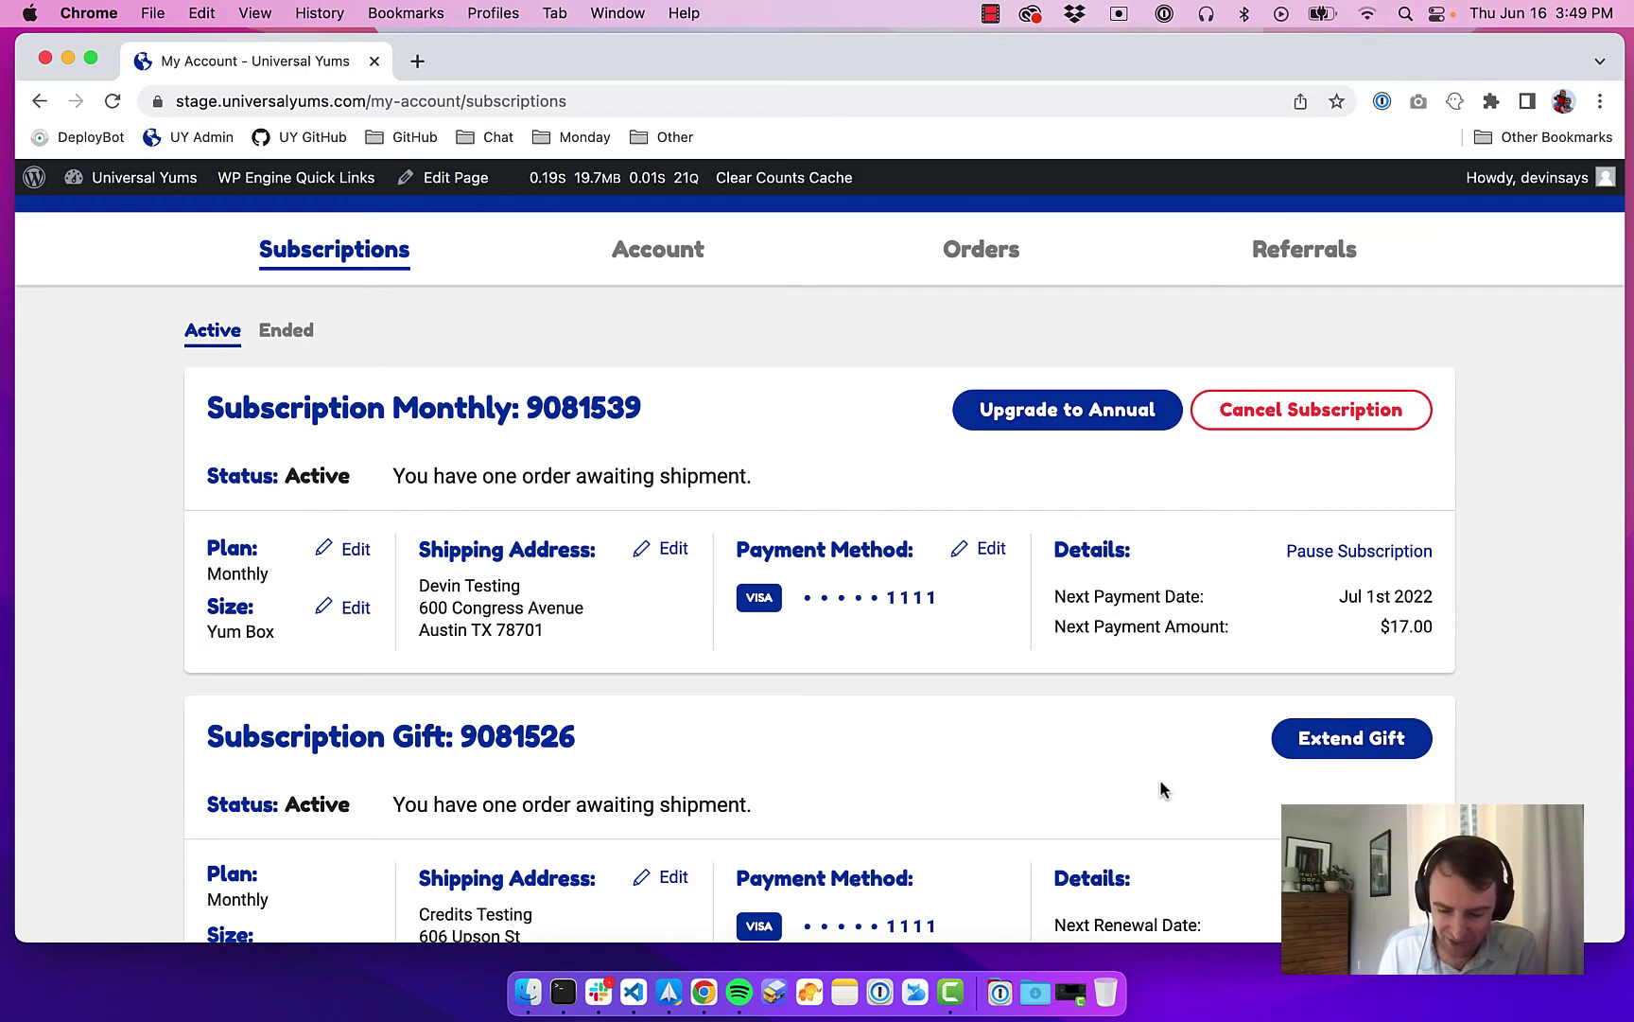
pyautogui.scroll(-2, 934, 566)
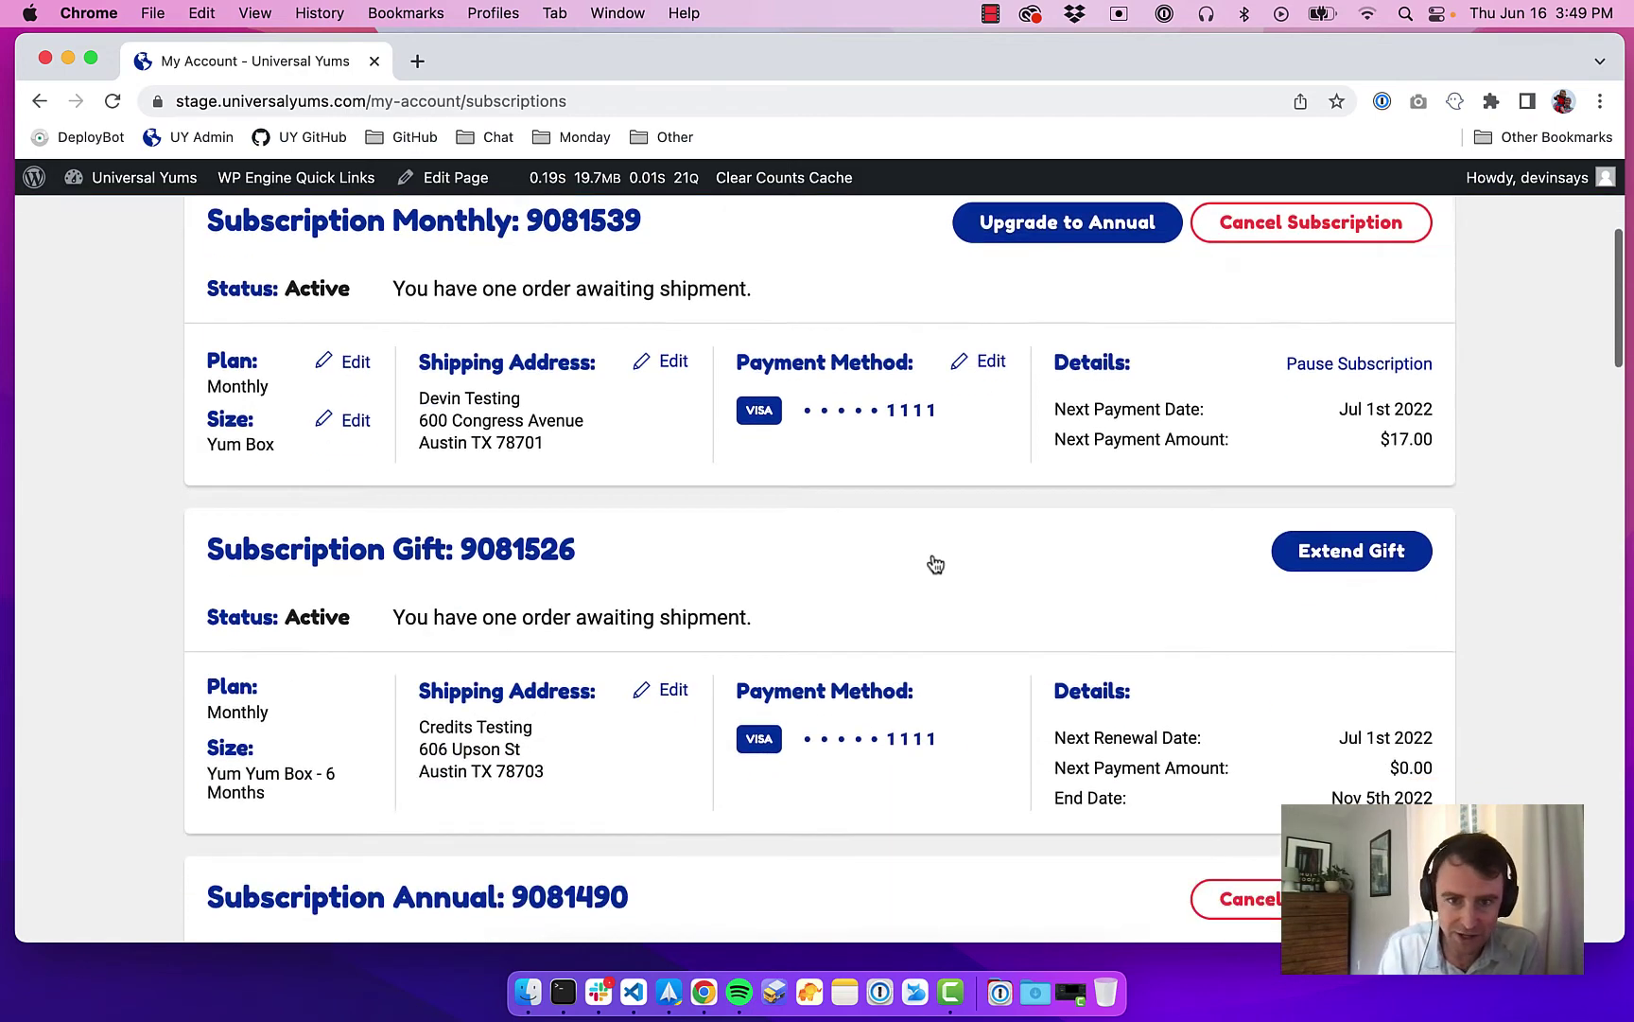
pyautogui.scroll(3, 1000, 303)
# On the Account tab, choose 'Add a new payment method' to bring up the Add Credit Card form.
pyautogui.click(686, 326)
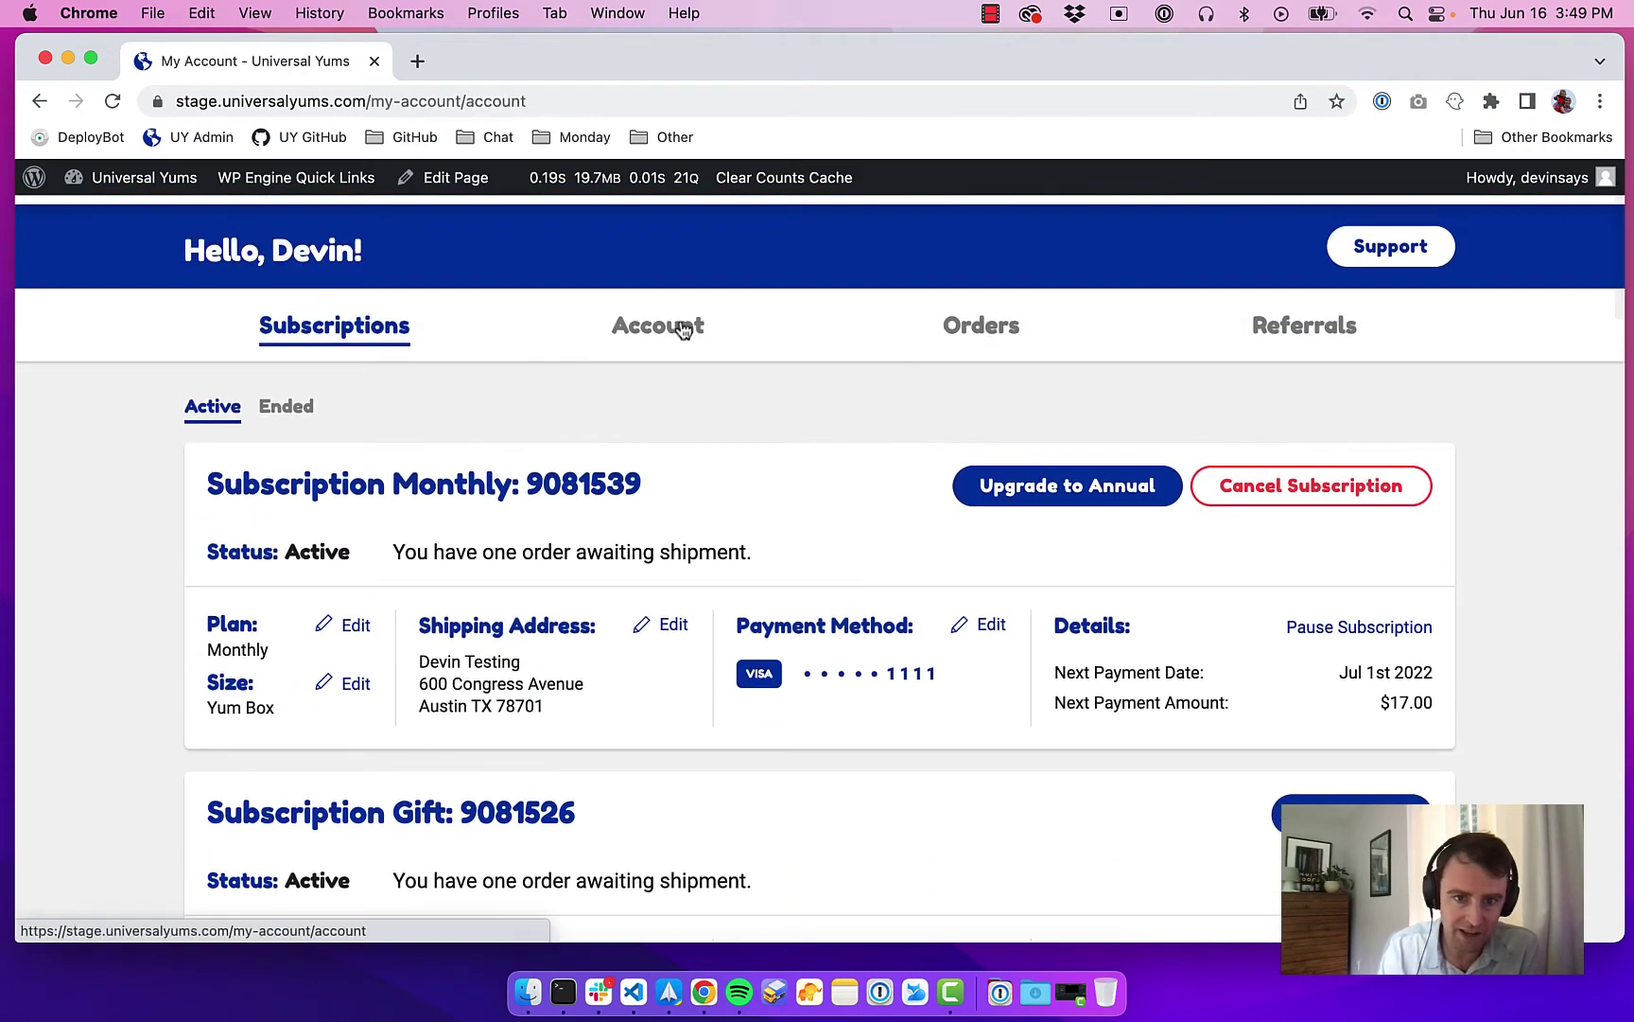
pyautogui.scroll(-1, 1135, 709)
pyautogui.scroll(-1, 1221, 586)
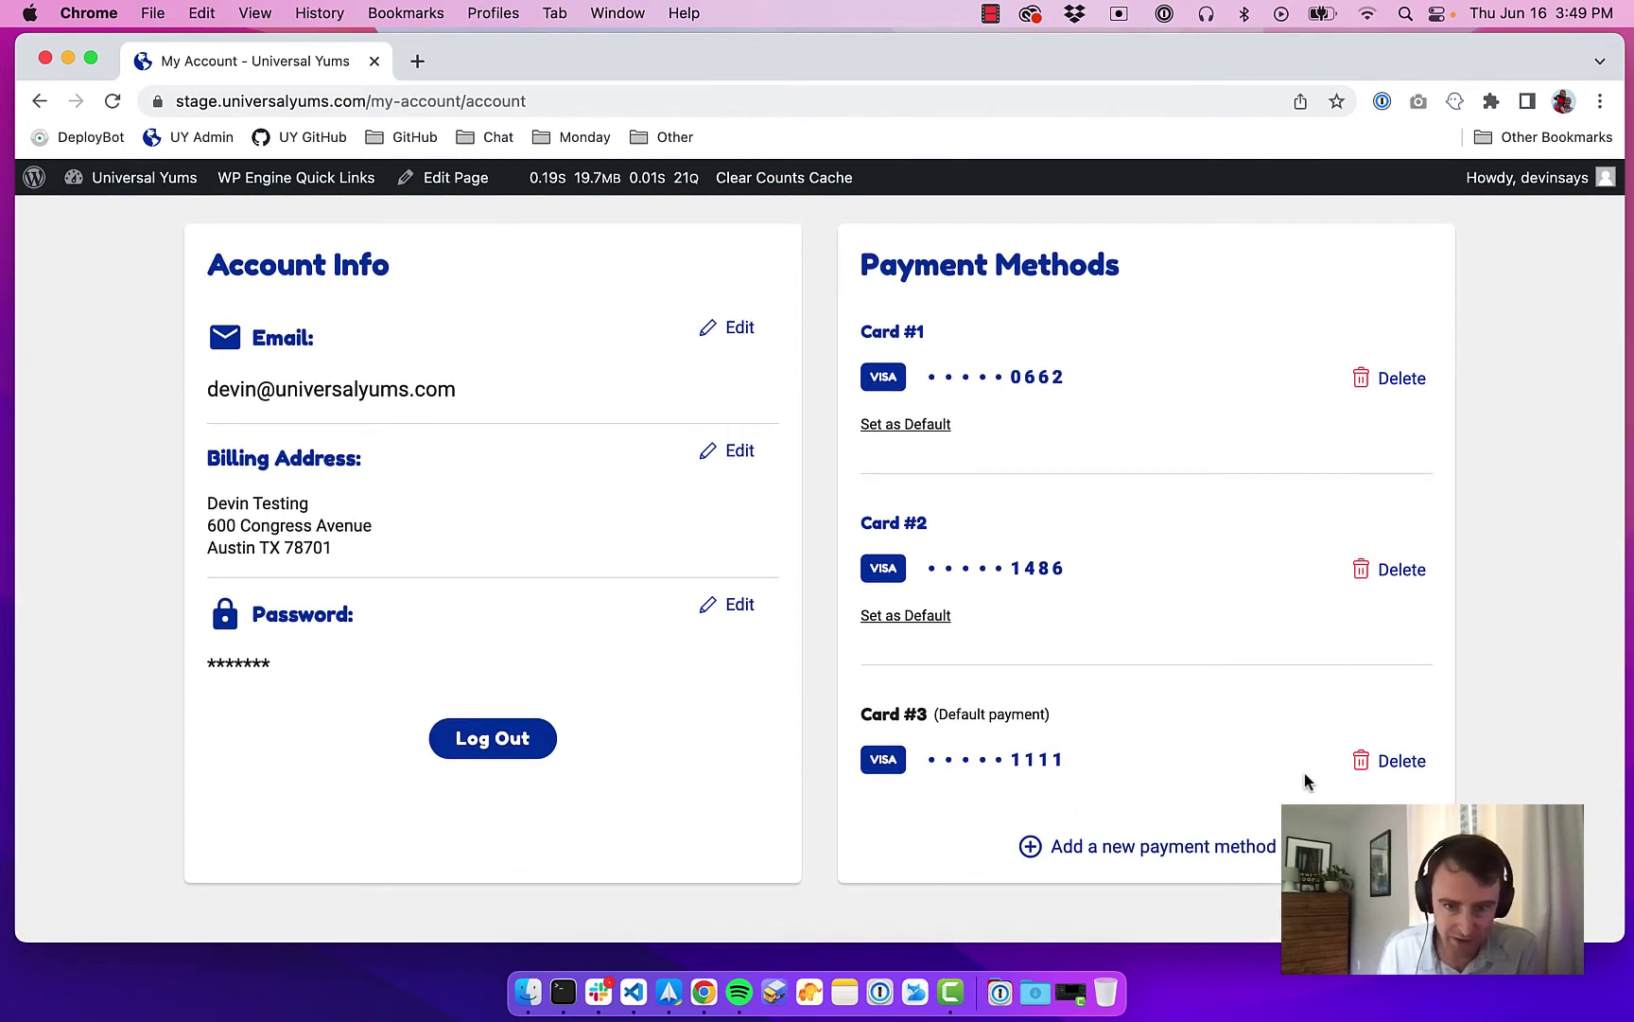
pyautogui.click(1204, 847)
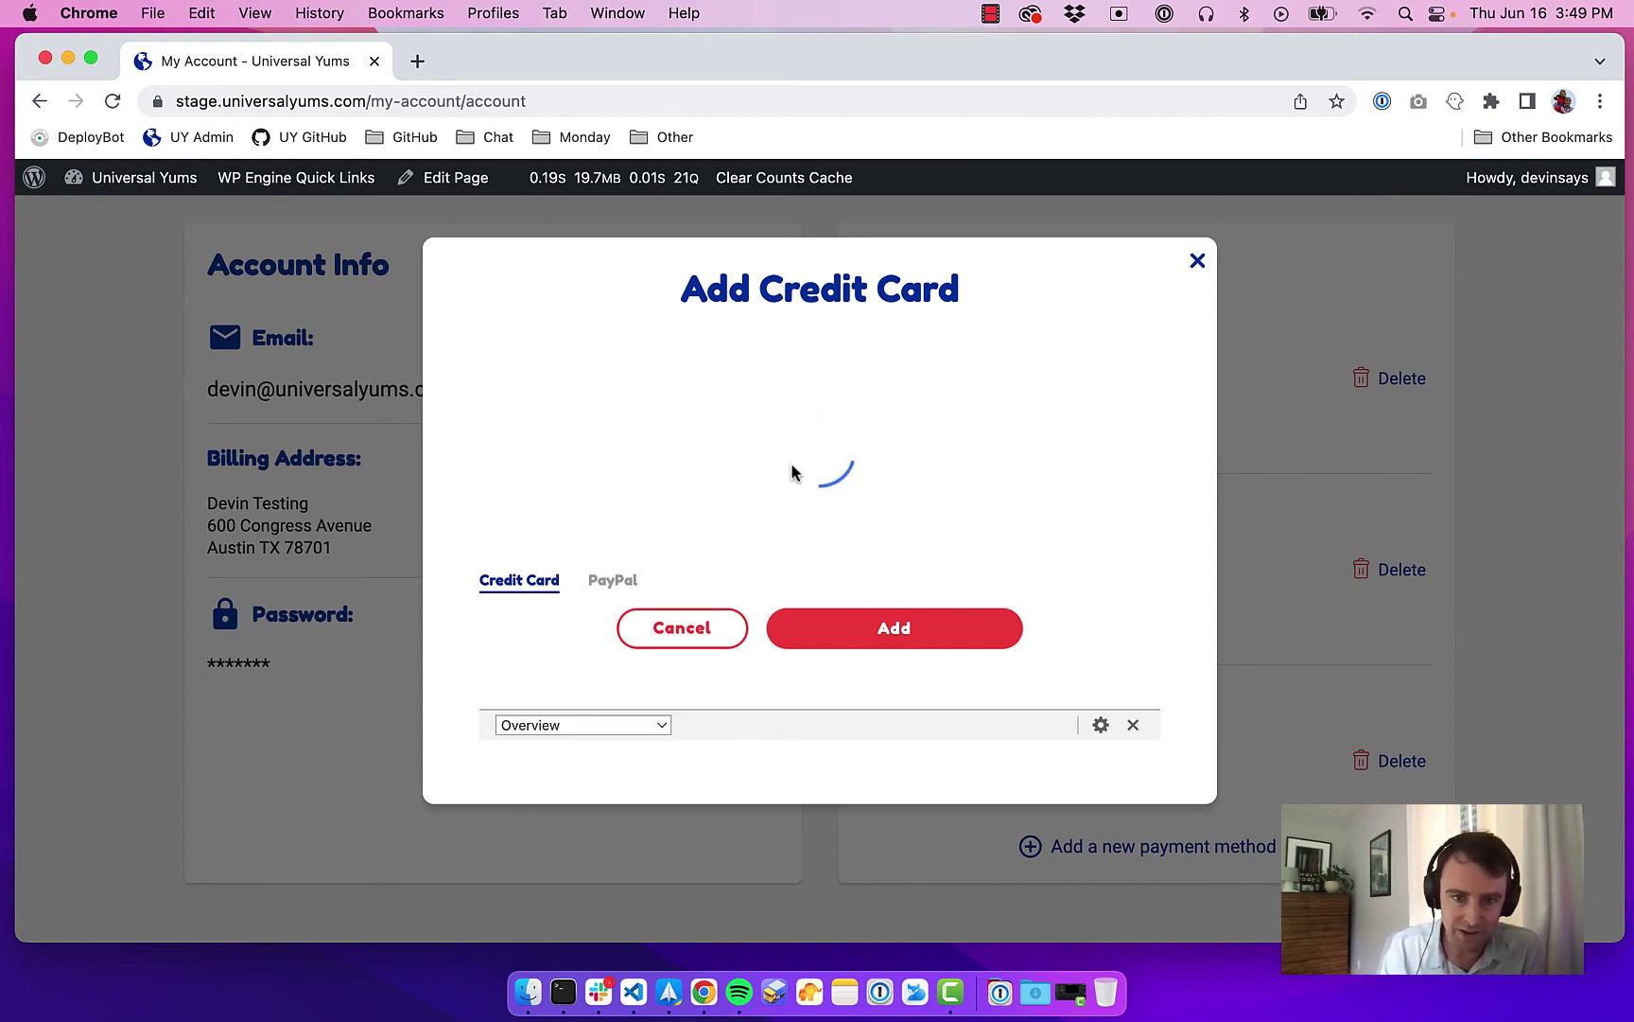
# Dismiss the Add Credit Card modal and return to the account tabs above the three saved Visa cards.
pyautogui.click(1198, 262)
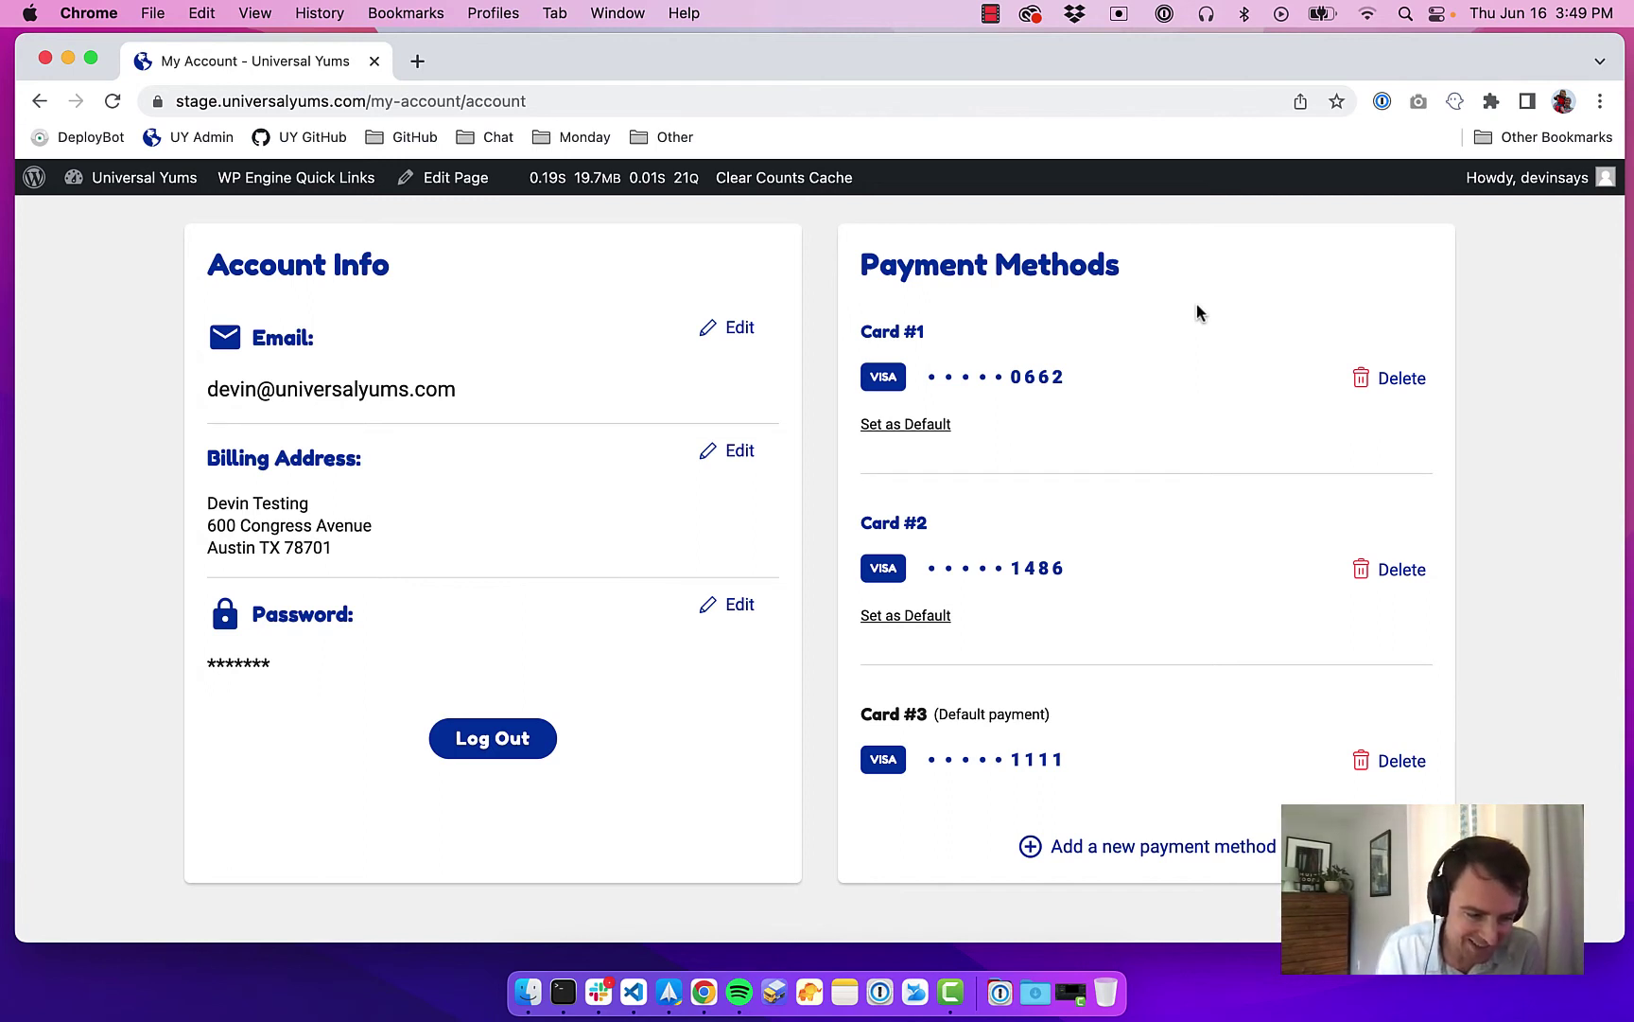
pyautogui.scroll(3, 1198, 306)
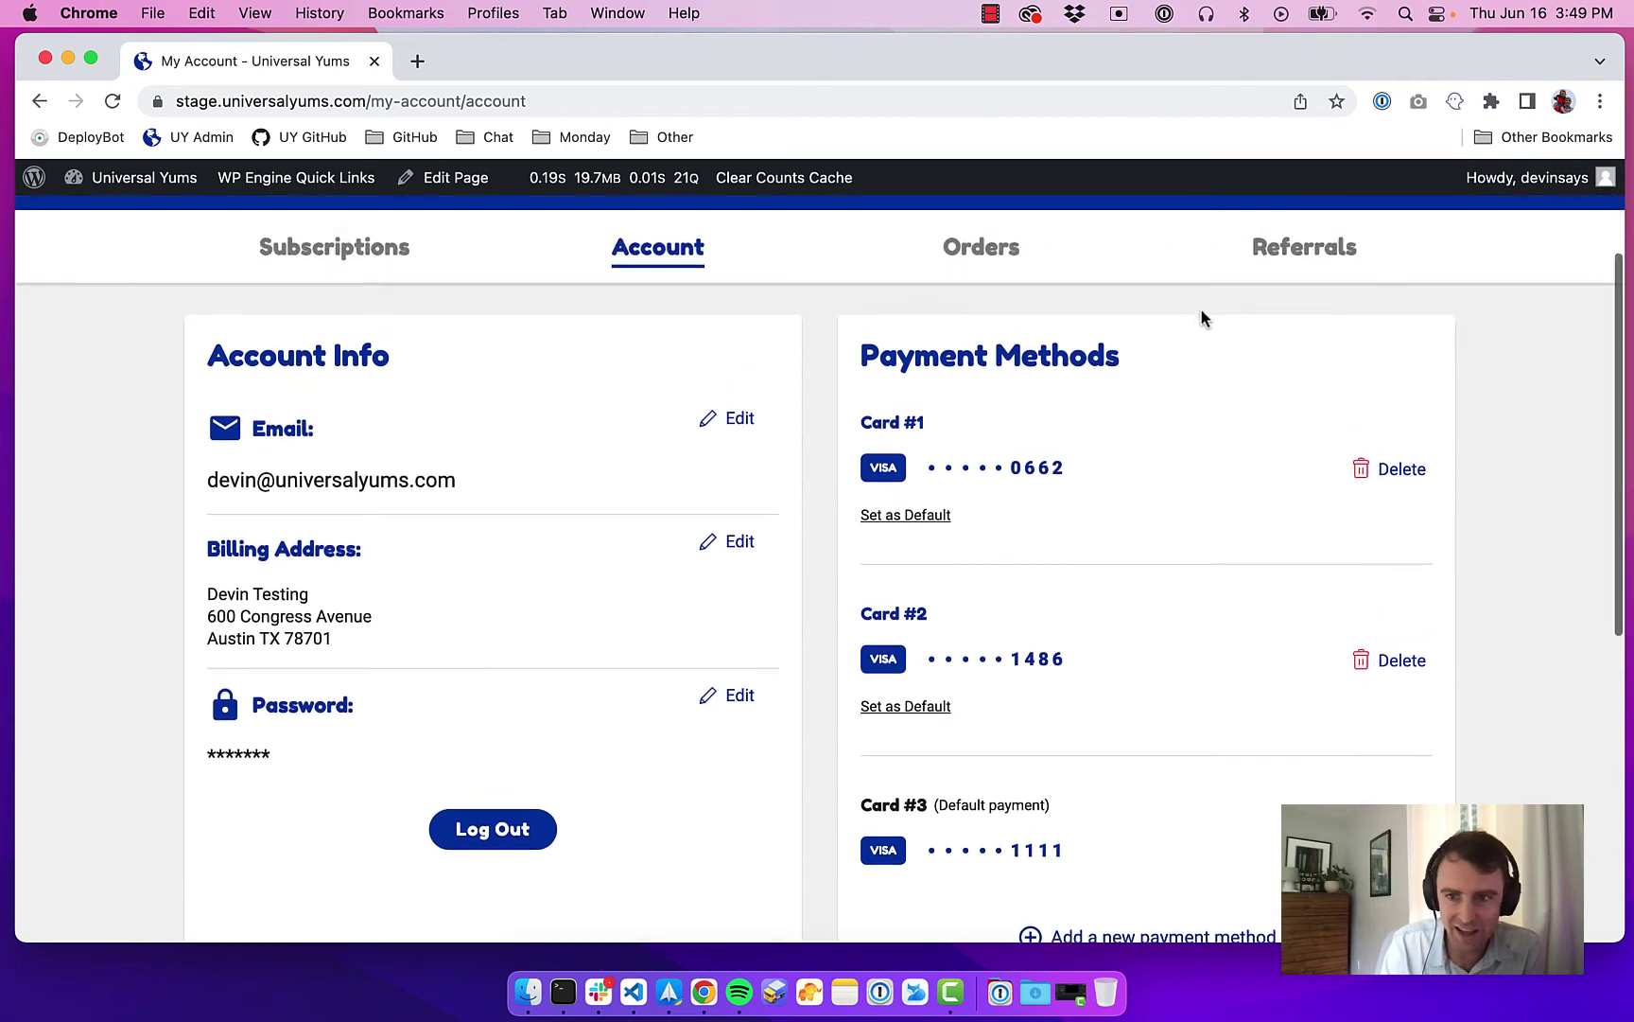
pyautogui.scroll(1, 1217, 349)
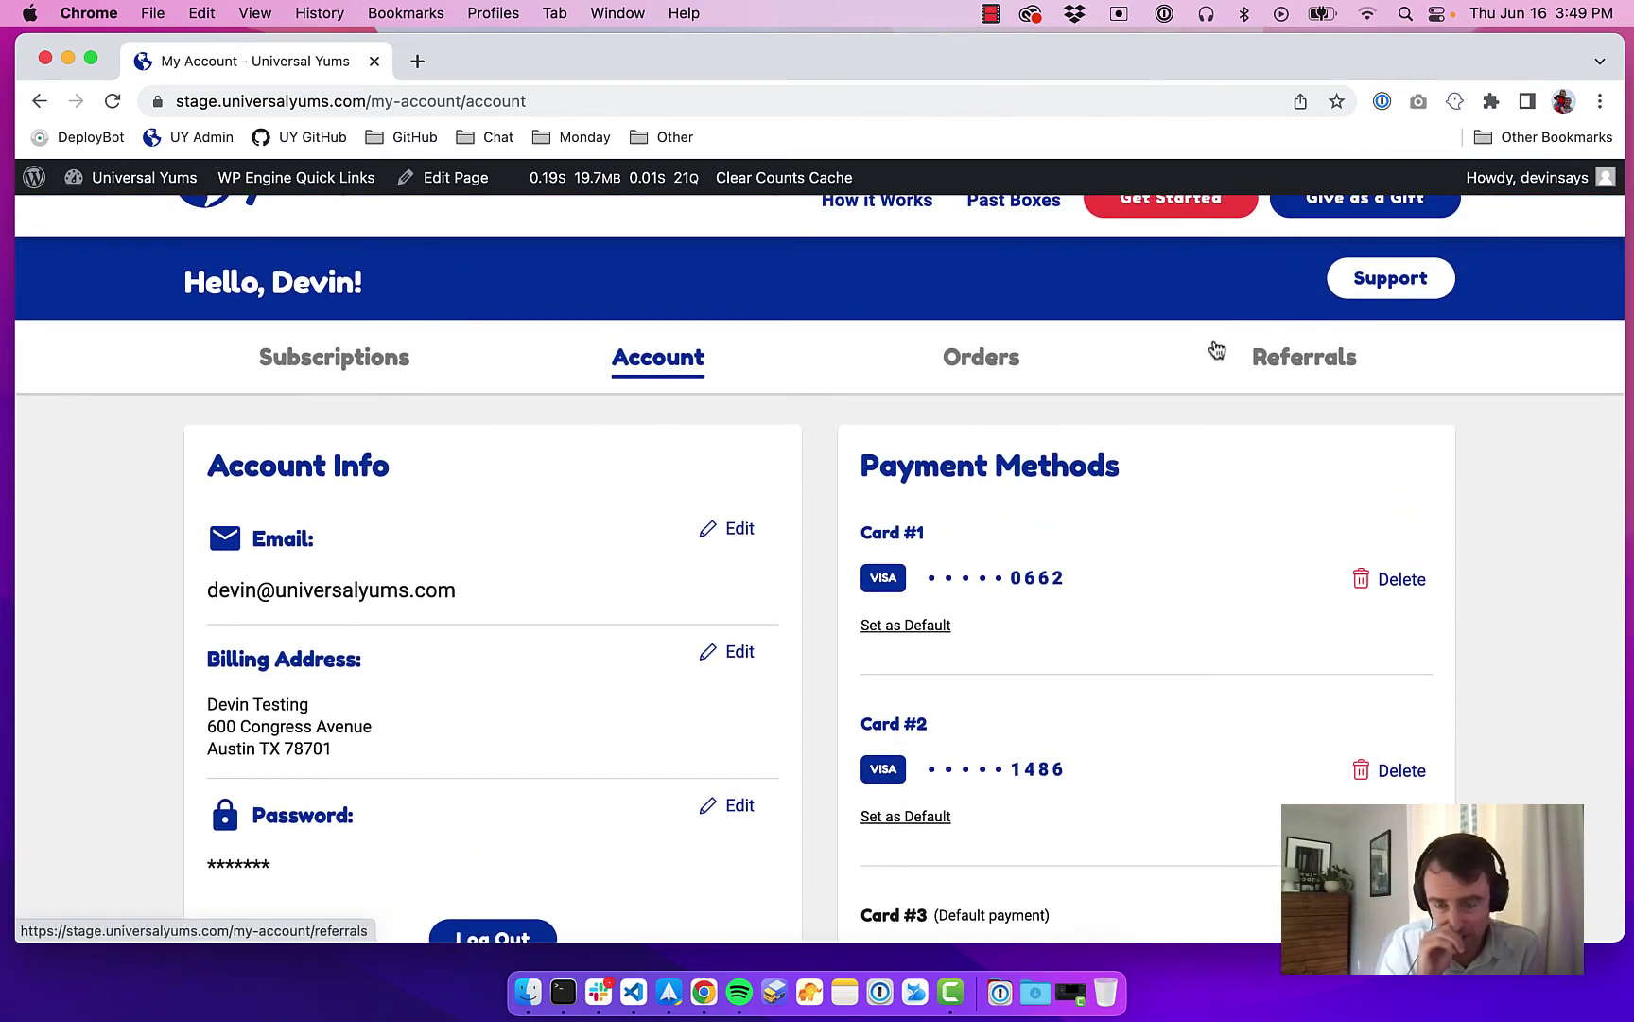